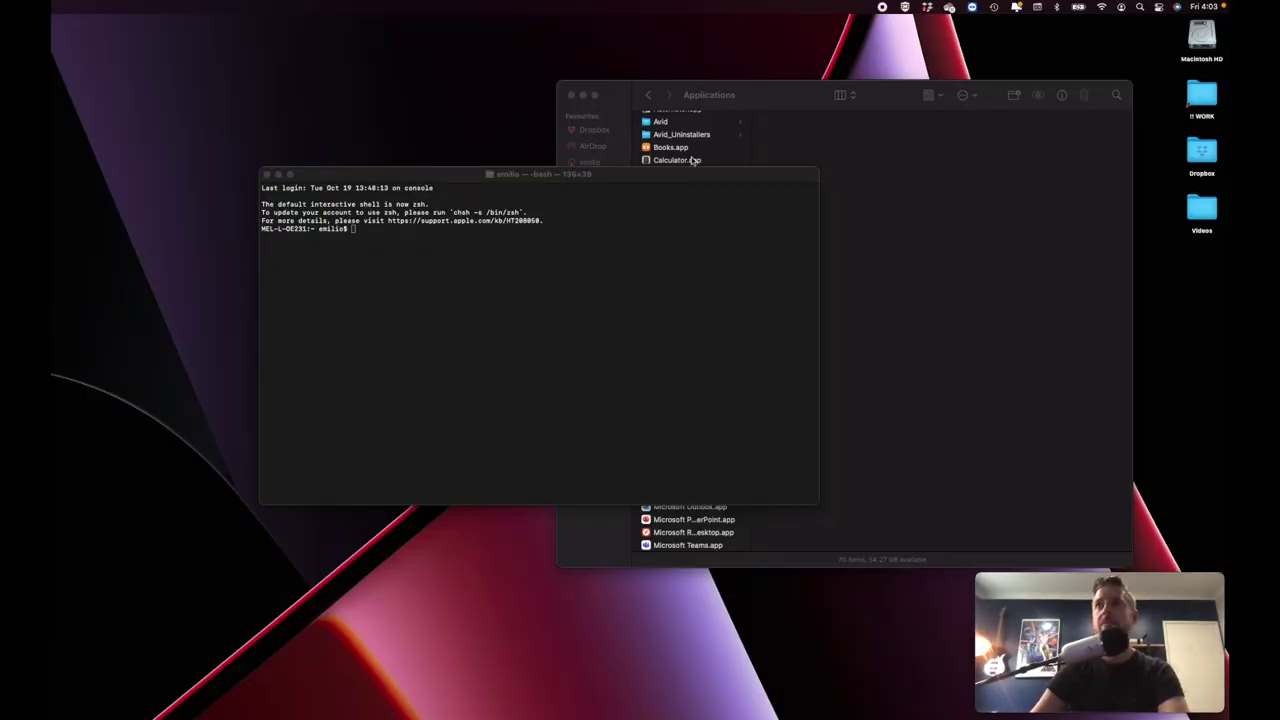
# Bring the Applications folder forward, widen its name column and select Install macOS Big Sur.app
pyautogui.click(616, 96)
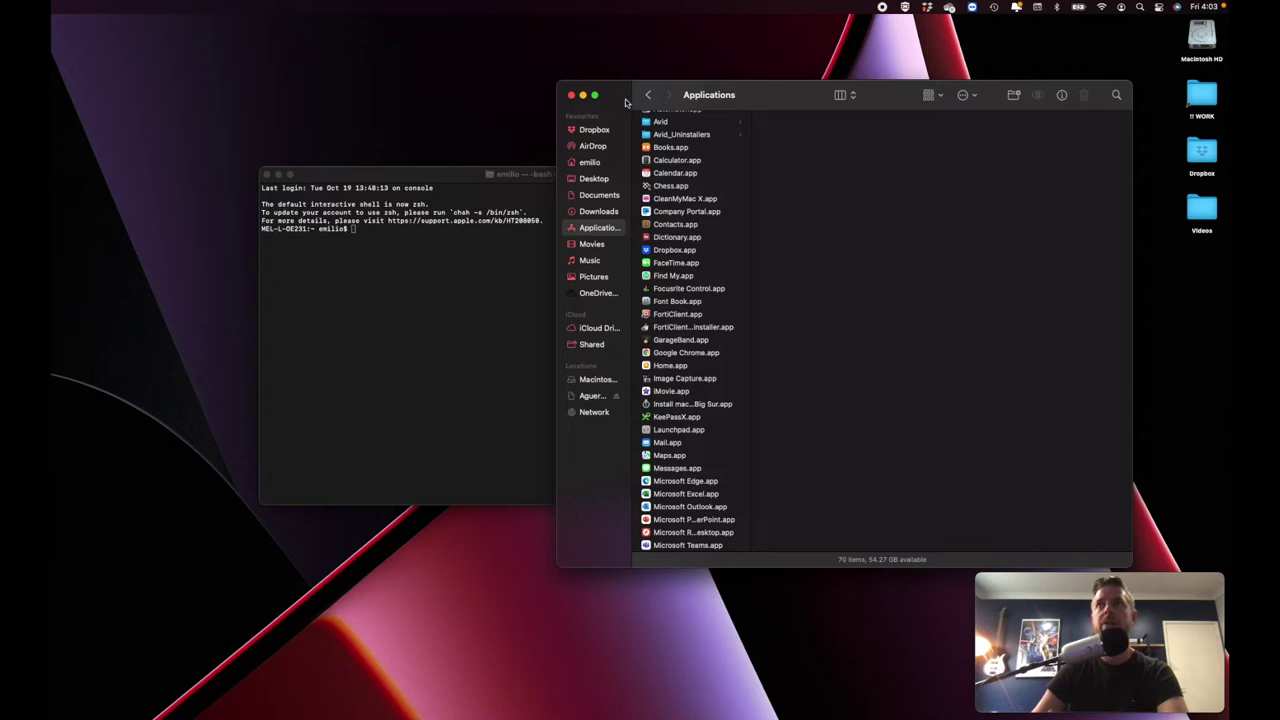
pyautogui.moveTo(751, 383); pyautogui.dragTo(826, 389)
pyautogui.click(684, 404)
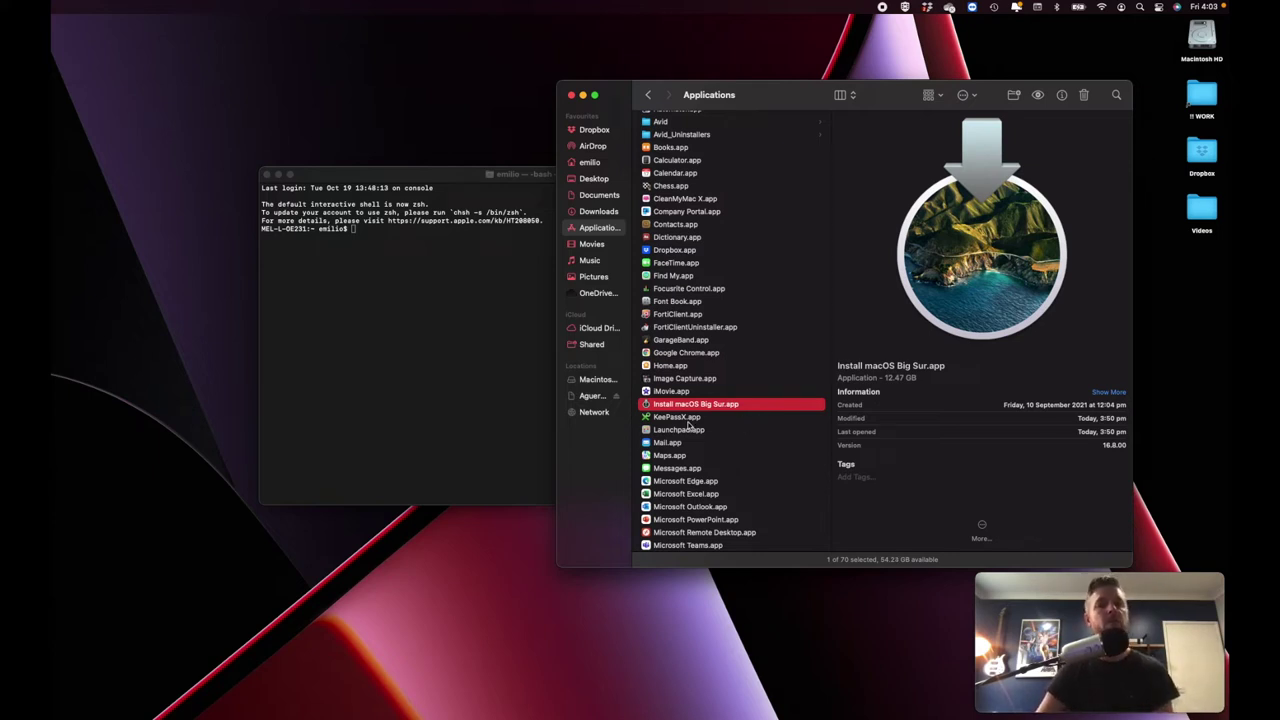
# Open the App Store, search for "macos" and view the macOS Big Sur page
pyautogui.scroll(3, 766, 393)
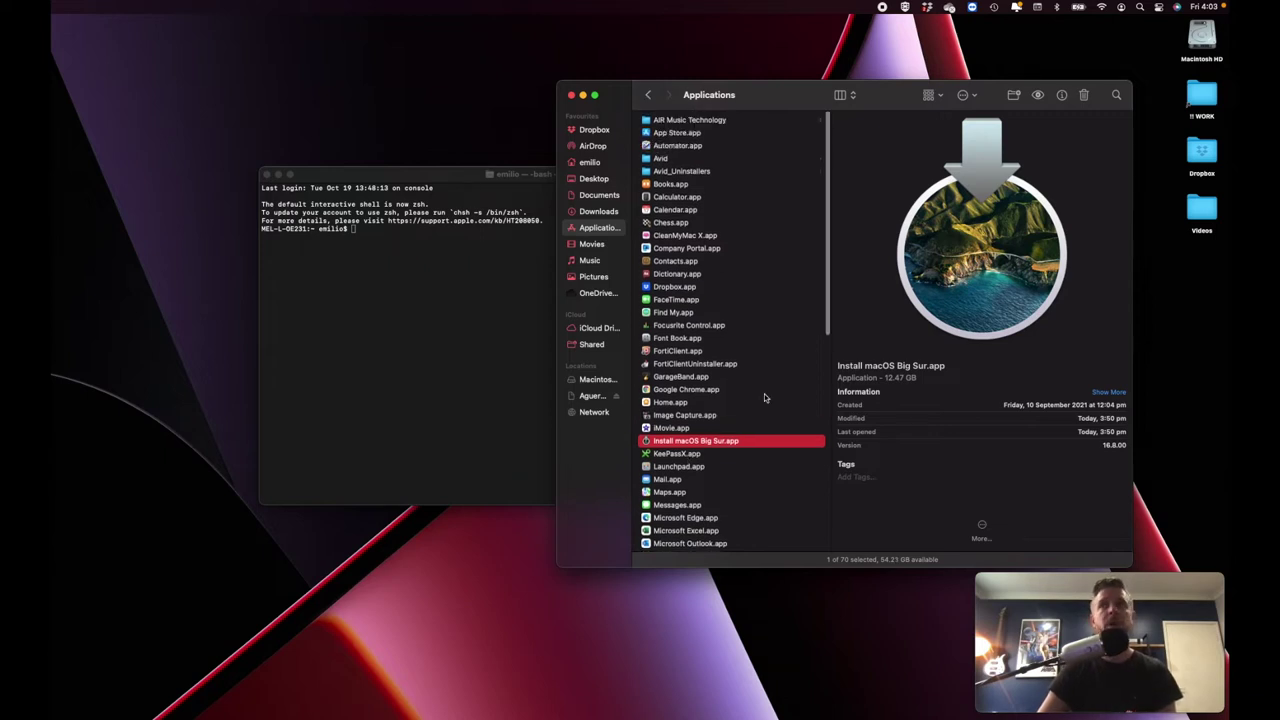
pyautogui.doubleClick(676, 133)
pyautogui.write('macos')
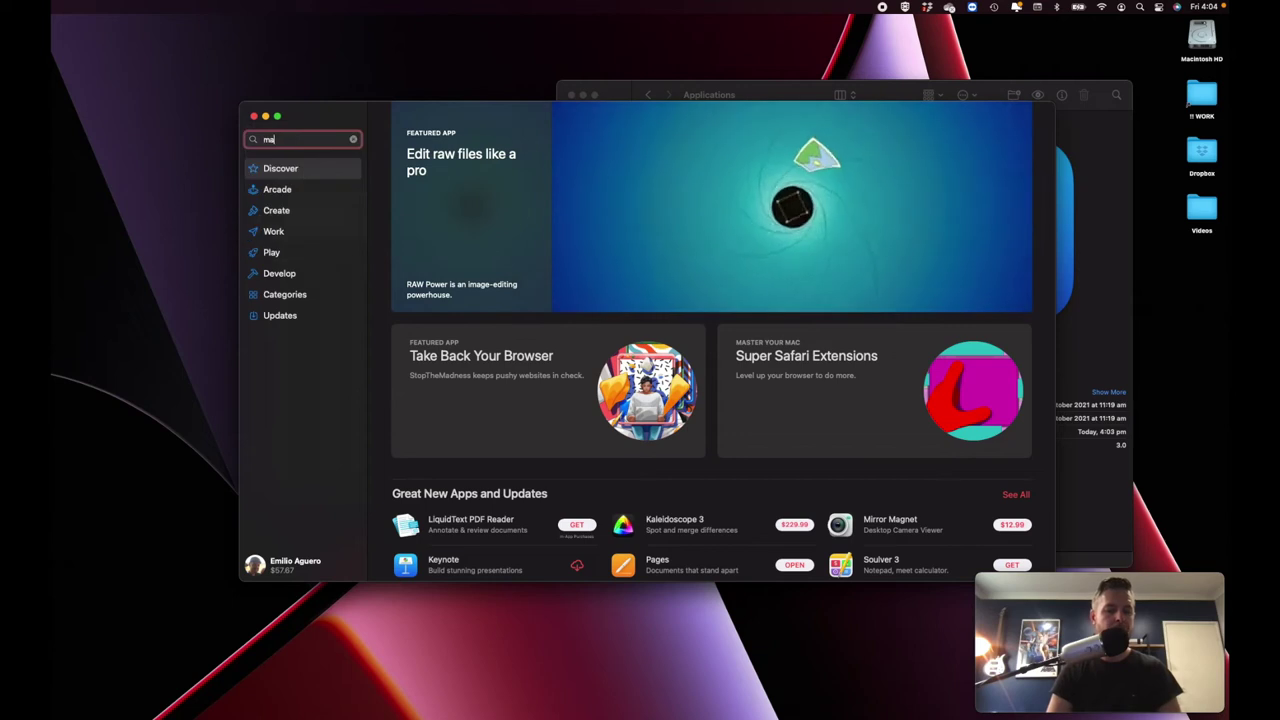
pyautogui.press('Return')
pyautogui.scroll(-3, 597, 286)
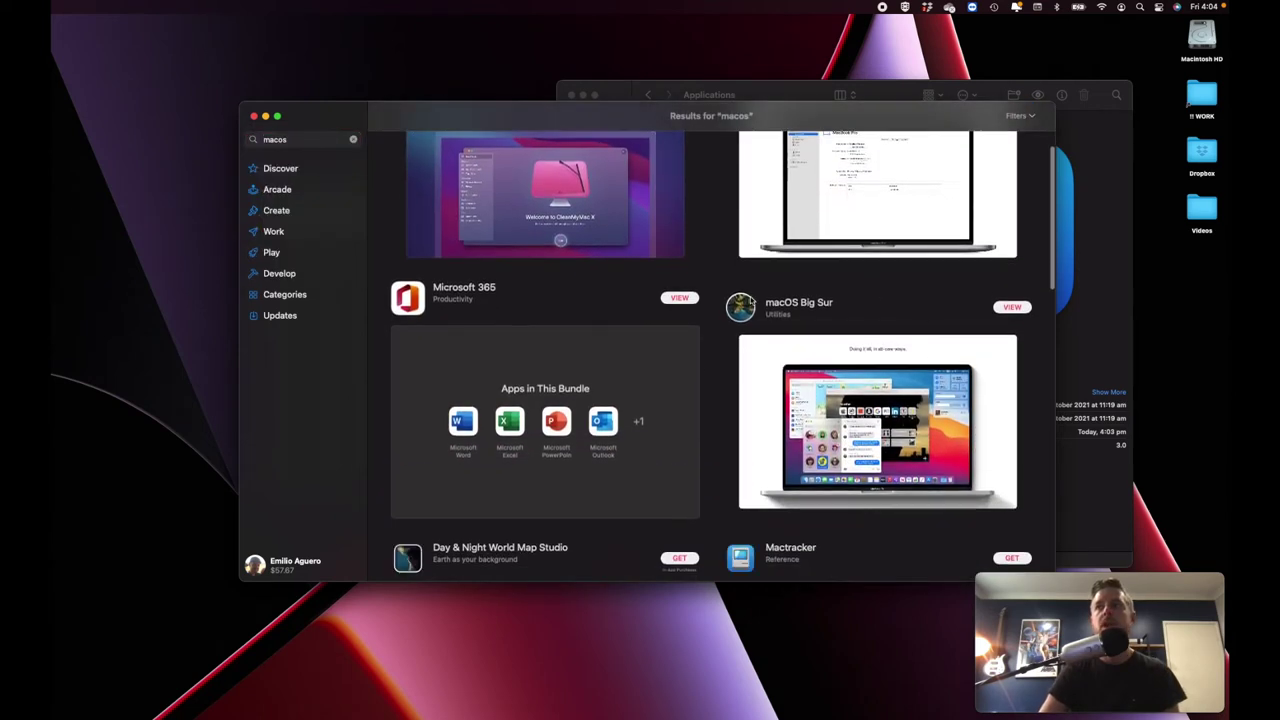
pyautogui.click(860, 430)
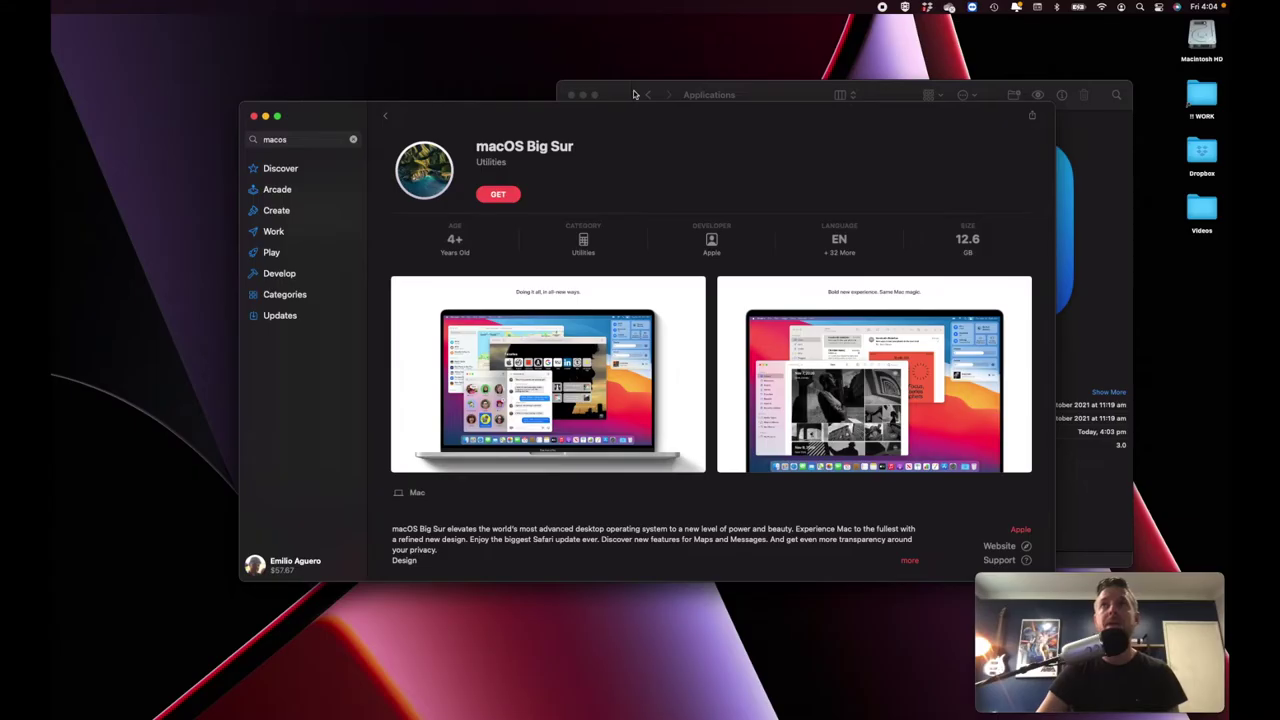
# Return to the Applications folder, select Install macOS Big Sur.app and view the open Terminal window briefly
pyautogui.scroll(-5, 697, 302)
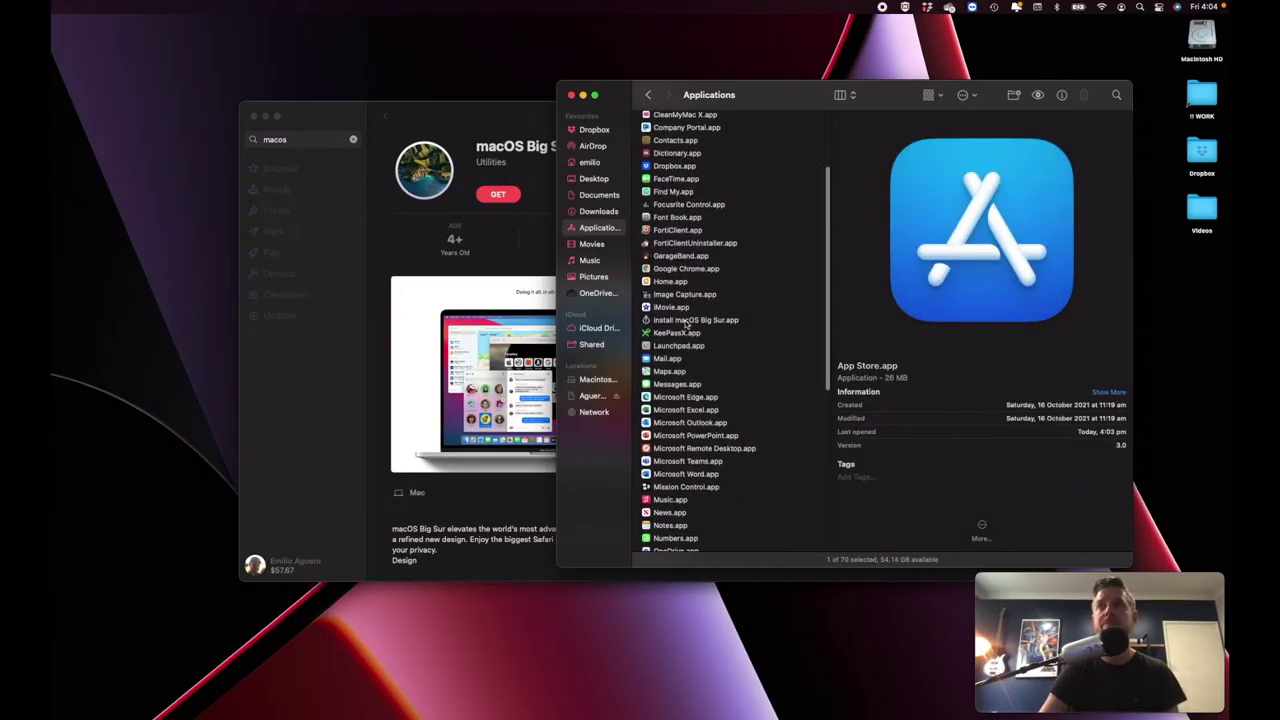
pyautogui.click(690, 320)
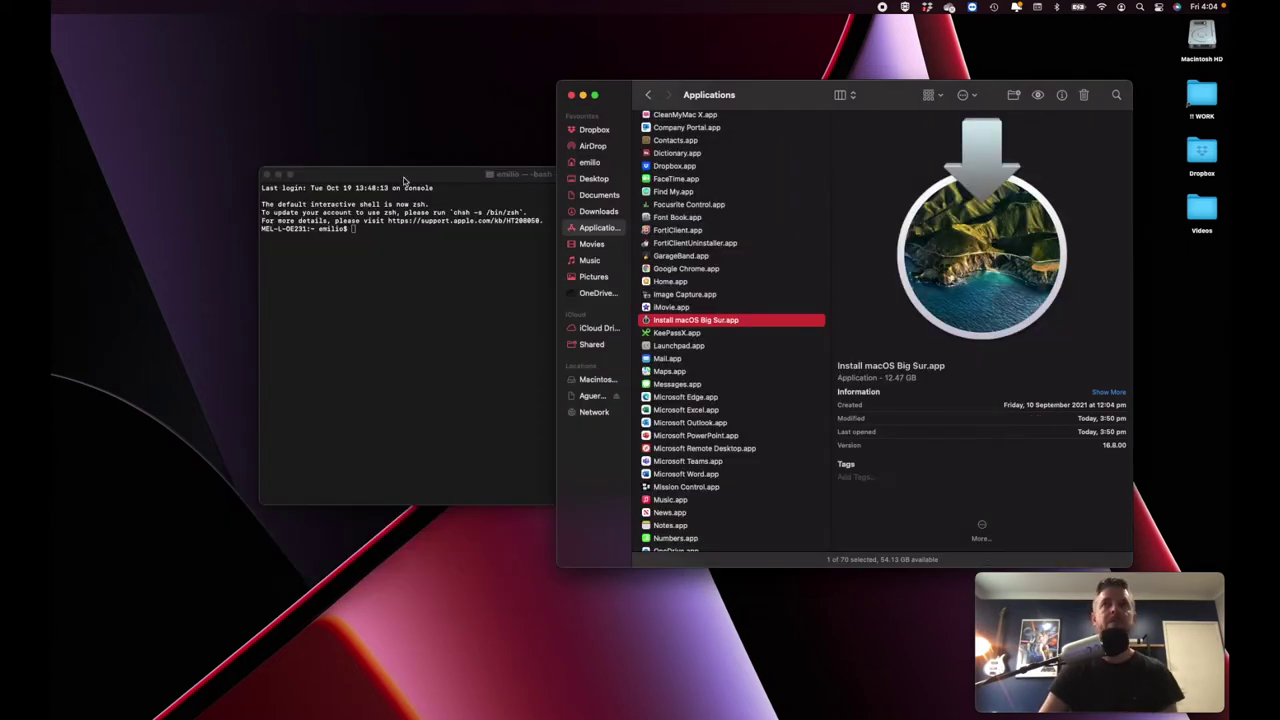
pyautogui.click(405, 180)
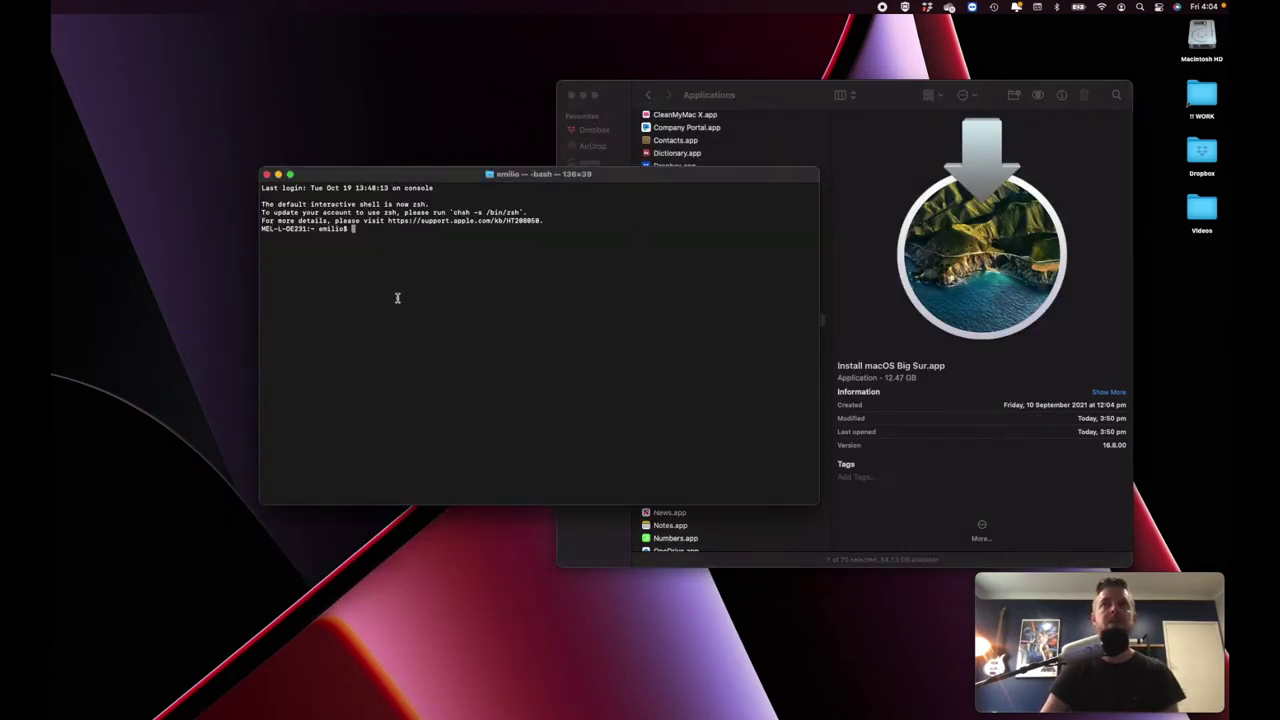
pyautogui.click(632, 88)
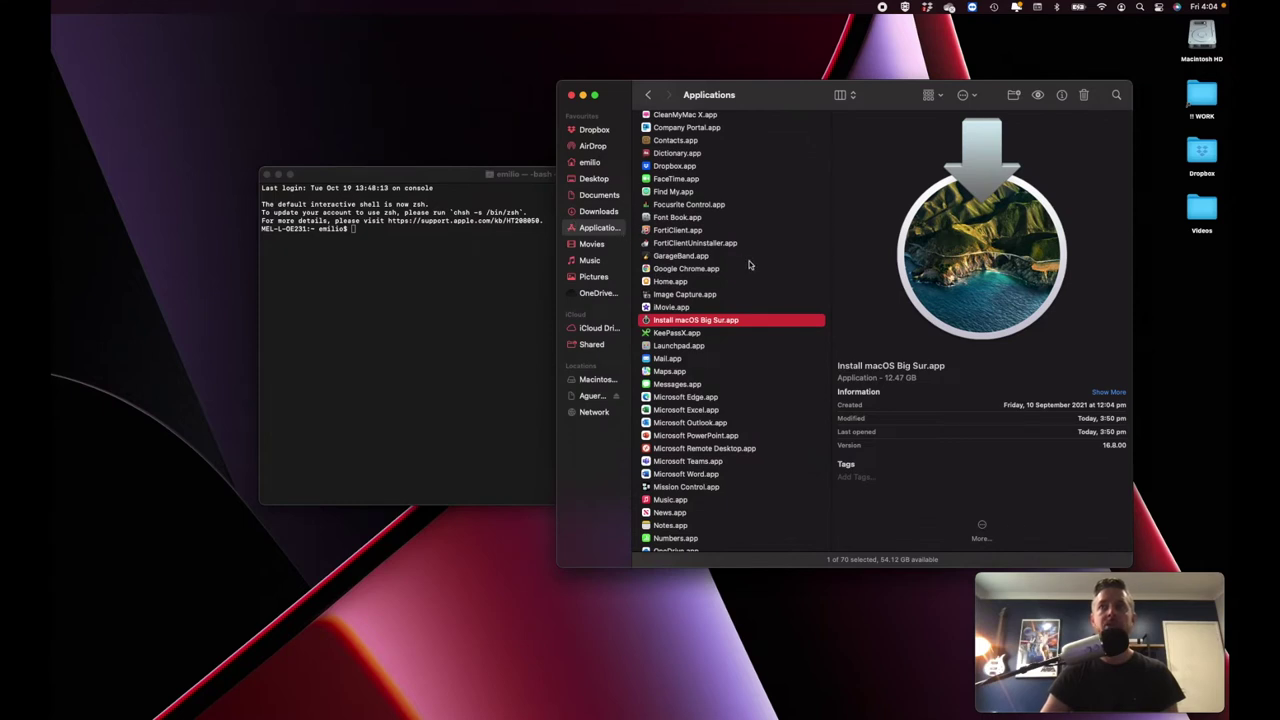
# Locate Terminal.app in the Utilities folder and reselect Install macOS Big Sur.app in Applications
pyautogui.scroll(-10, 737, 314)
pyautogui.click(666, 501)
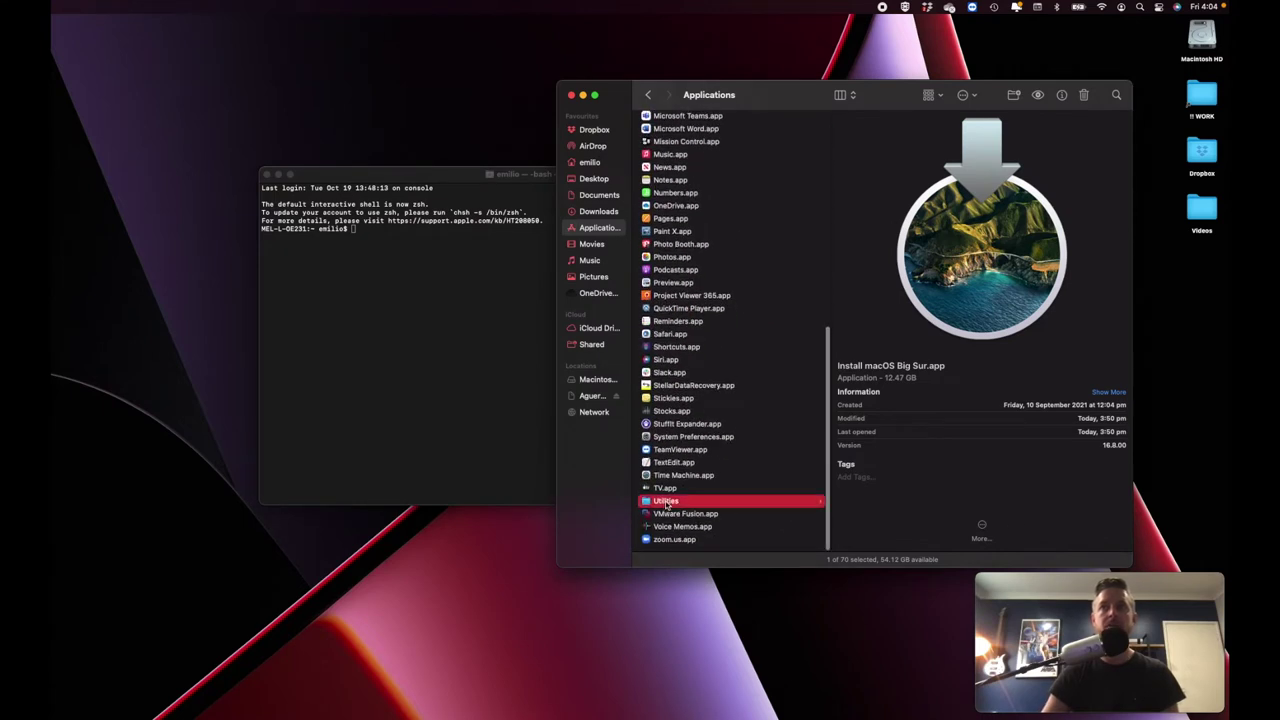
pyautogui.click(851, 325)
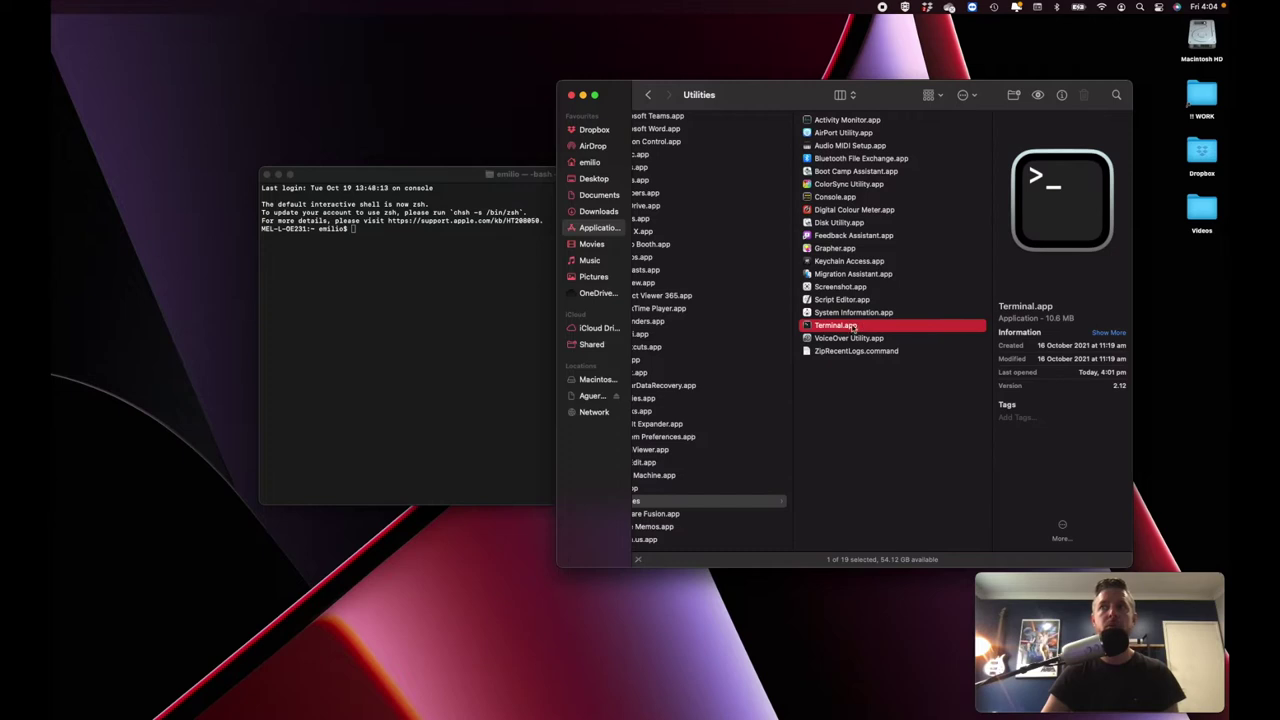
pyautogui.click(435, 320)
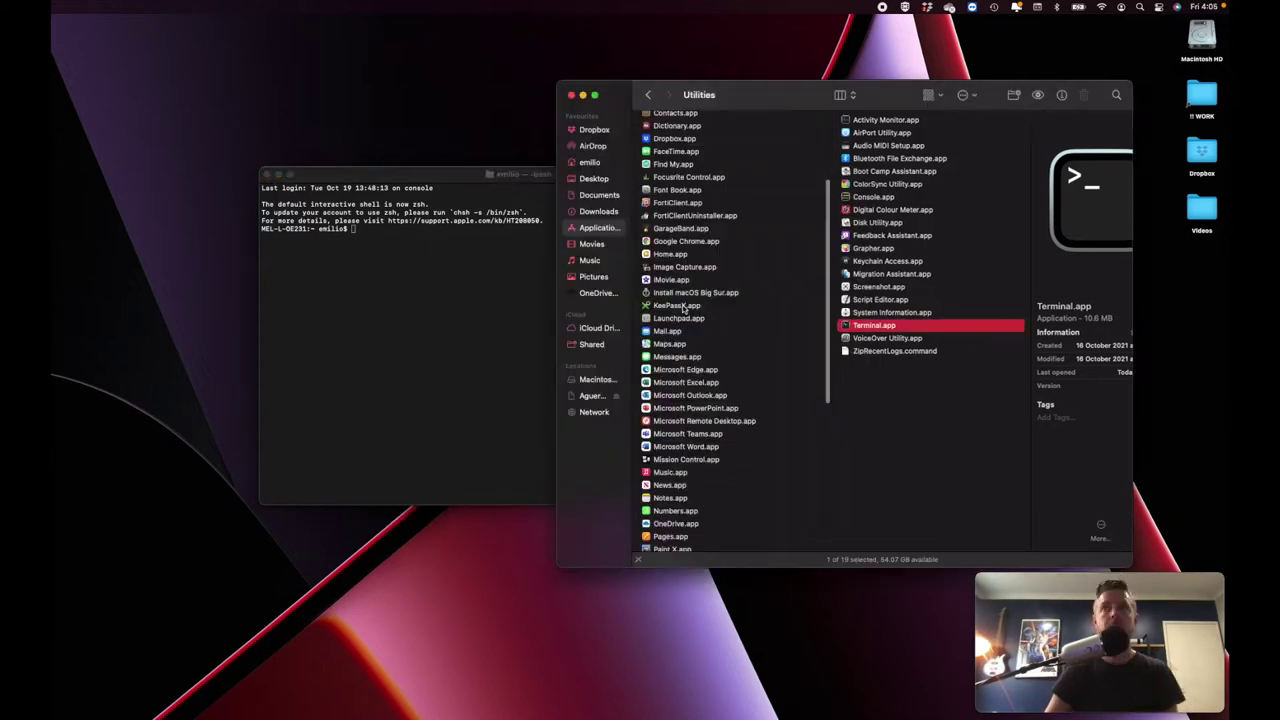
pyautogui.click(684, 293)
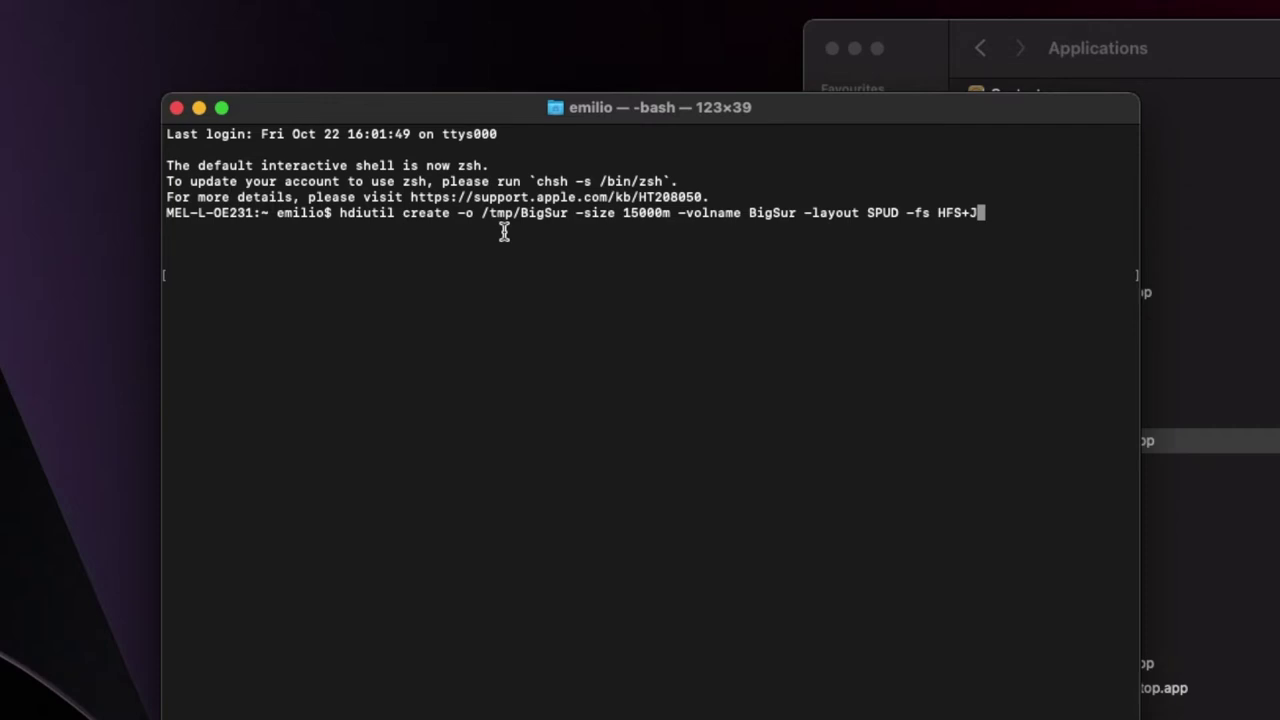
# Create a 15000m disk image at /tmp/BigSur with hdiutil, using volume name BigSur, layout SPUD and file system HFS+J
pyautogui.moveTo(520, 214); pyautogui.dragTo(569, 215)
pyautogui.moveTo(489, 213); pyautogui.dragTo(516, 213)
pyautogui.click(568, 228)
pyautogui.moveTo(521, 213); pyautogui.dragTo(664, 207)
pyautogui.click(575, 224)
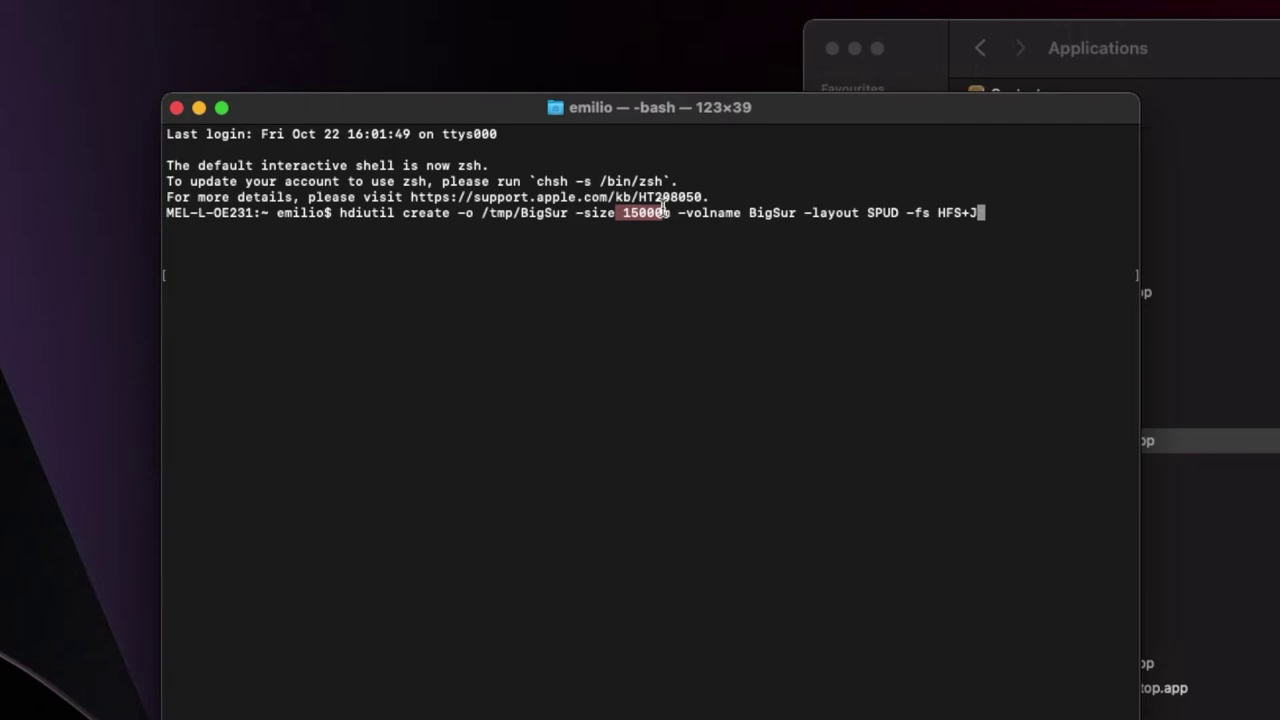
pyautogui.click(656, 224)
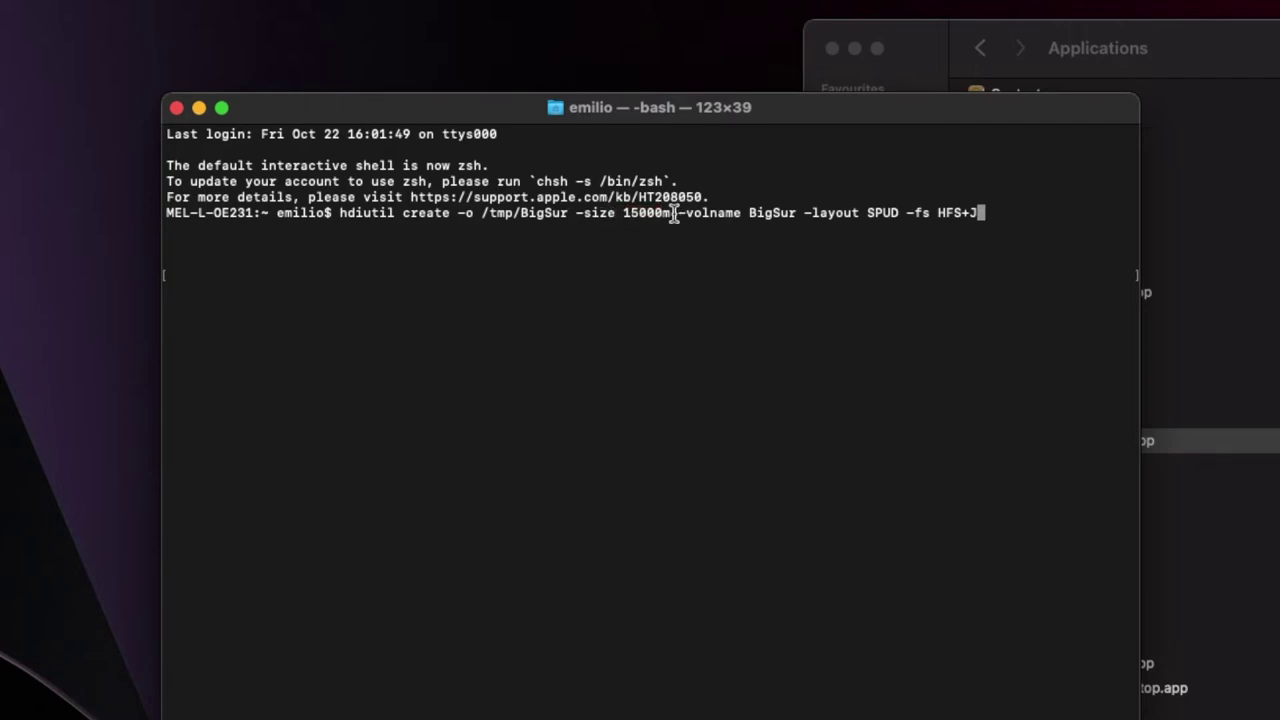
pyautogui.doubleClick(775, 212)
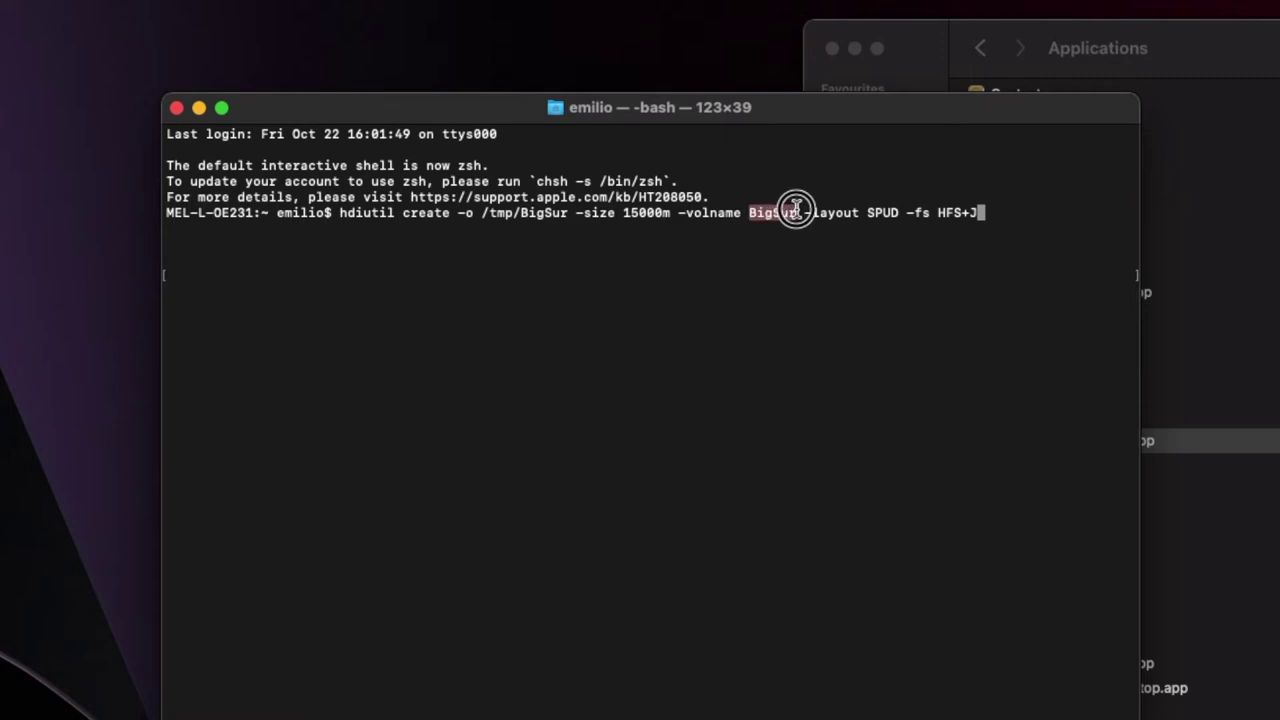
pyautogui.click(1006, 213)
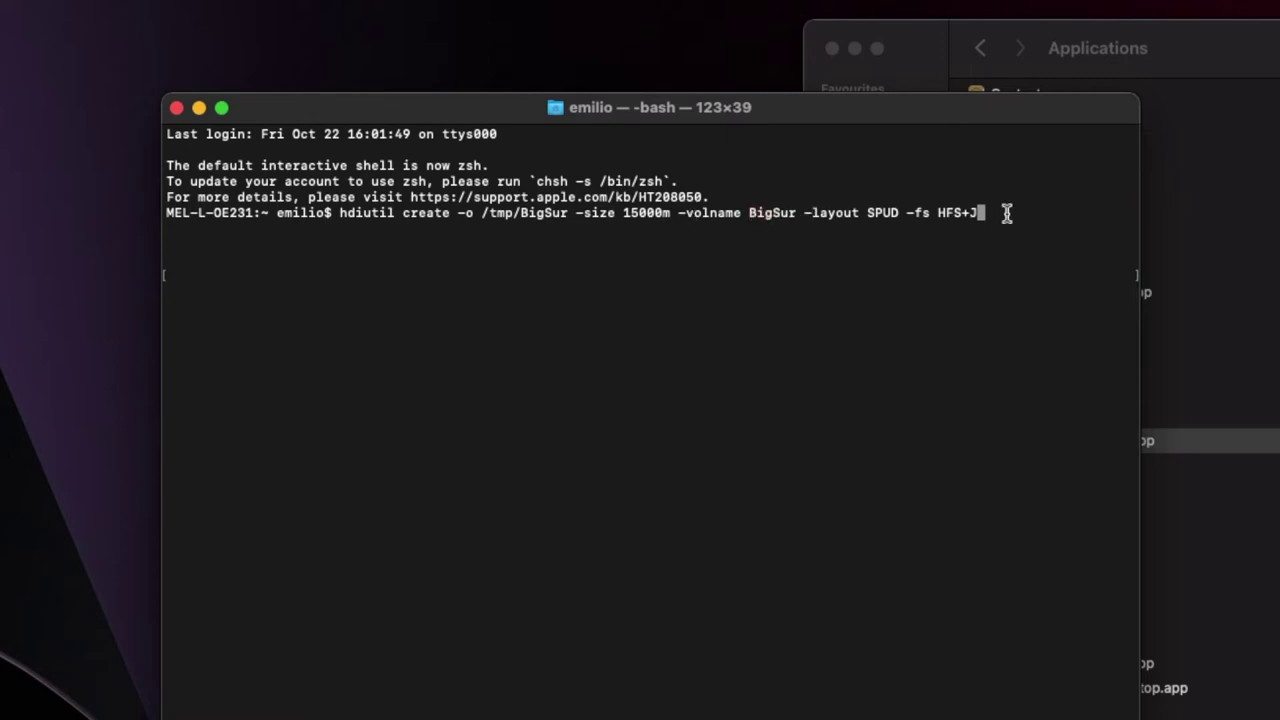
pyautogui.press('Return')
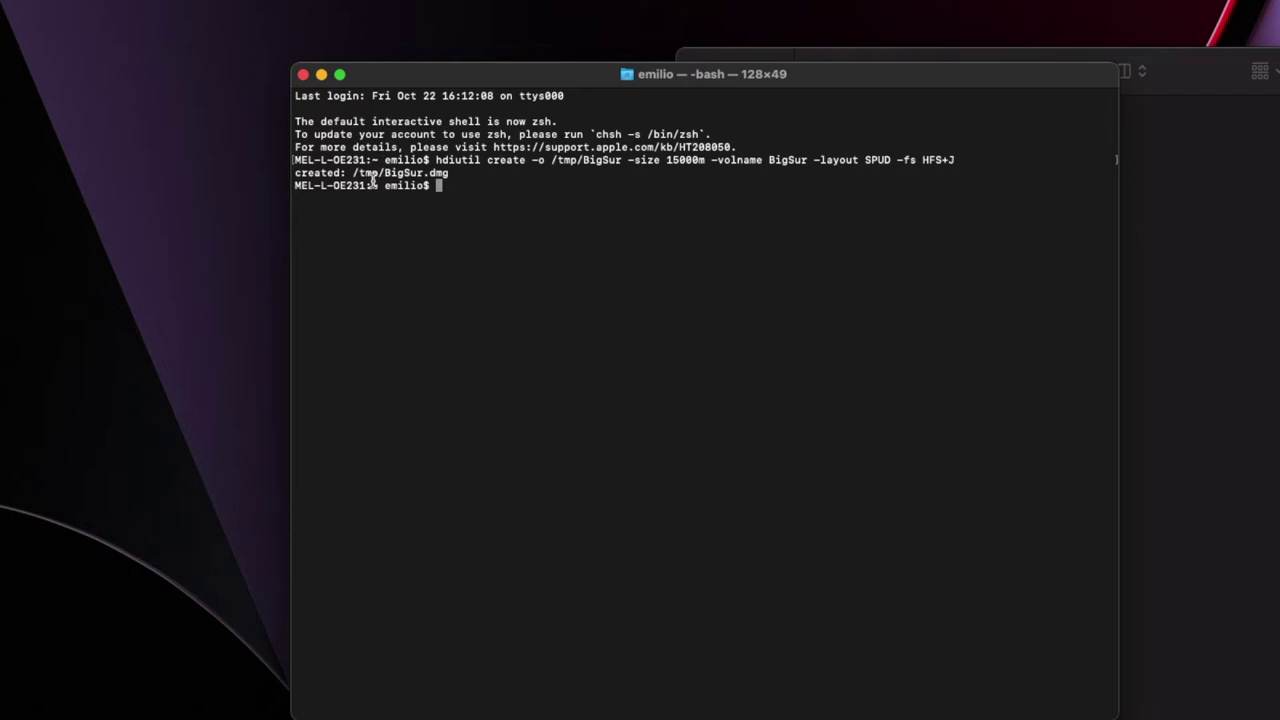
# Attach /tmp/BigSur.dmg with hdiutil, using -noverify and the mount point /Volumes/BigSur
pyautogui.doubleClick(367, 173)
pyautogui.moveTo(386, 173); pyautogui.dragTo(452, 173)
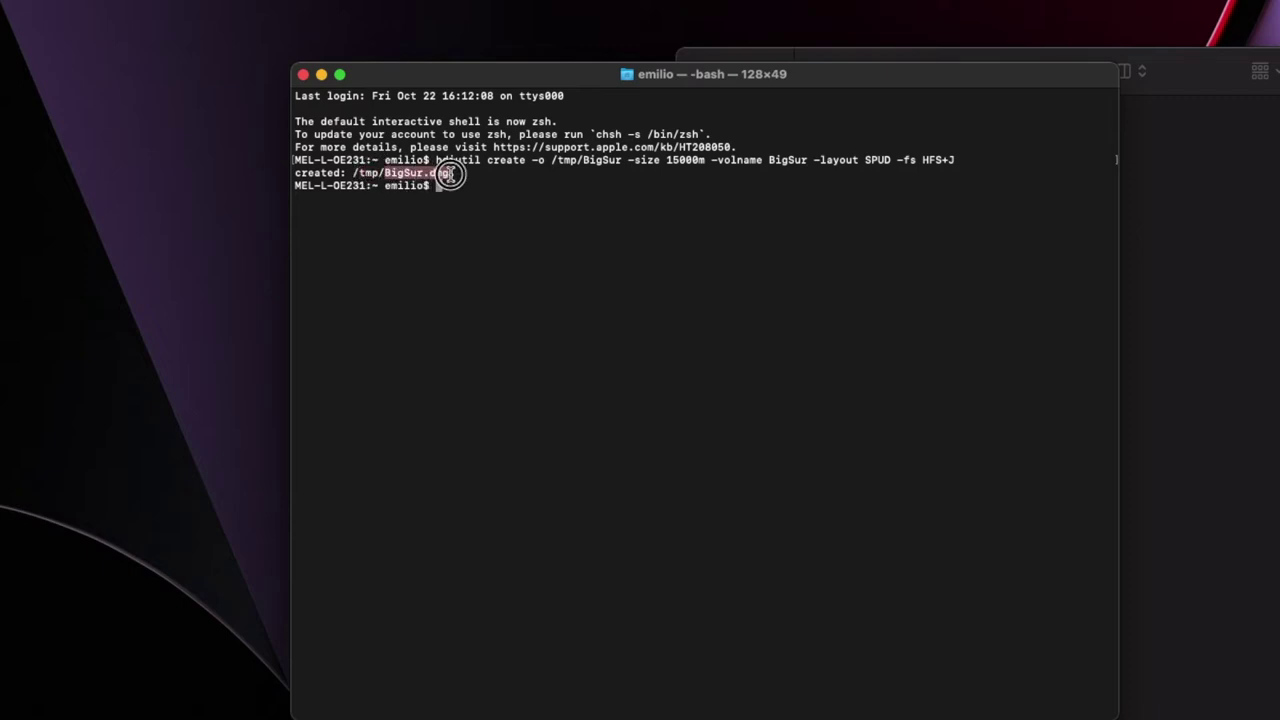
pyautogui.click(621, 246)
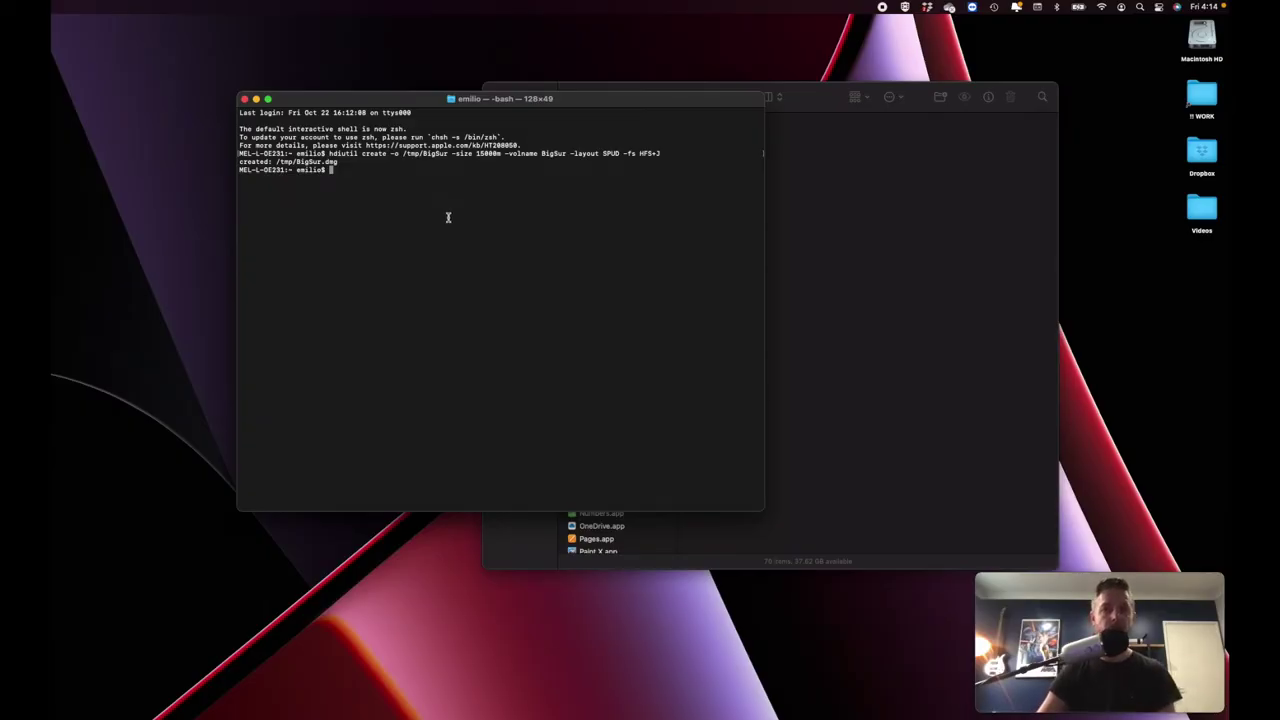
pyautogui.rightClick(421, 217)
pyautogui.click(447, 256)
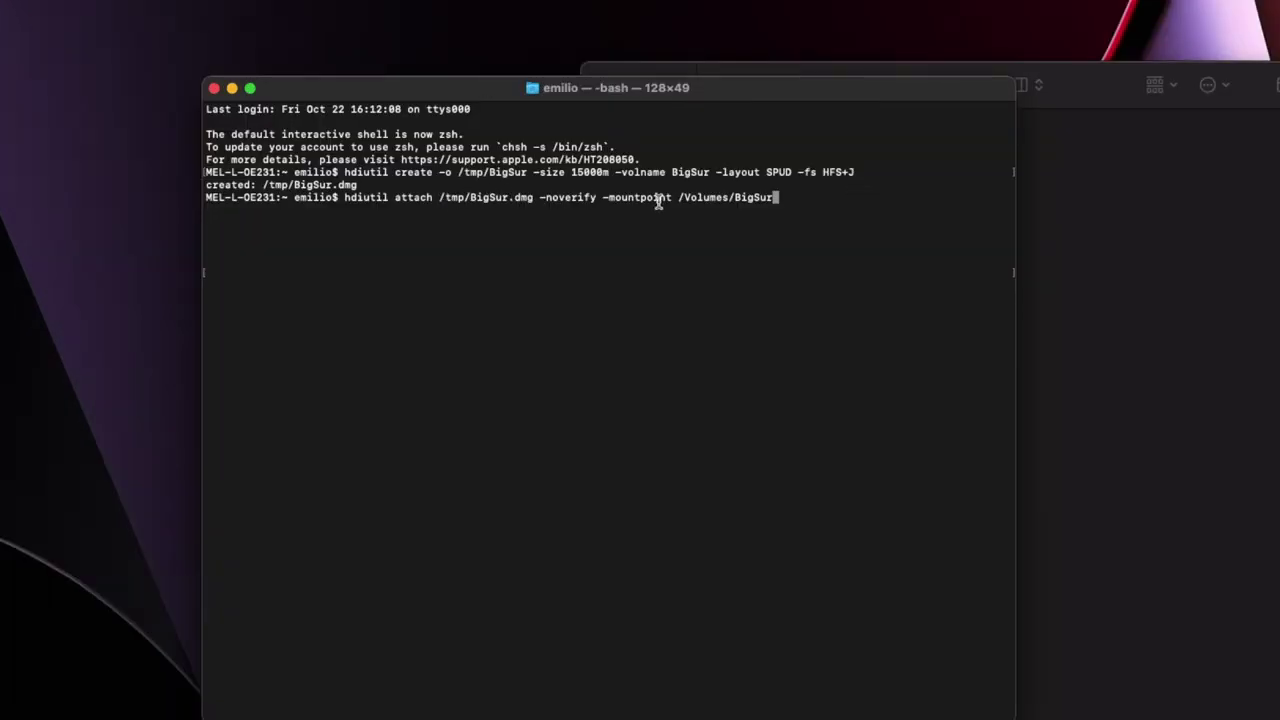
pyautogui.press('Return')
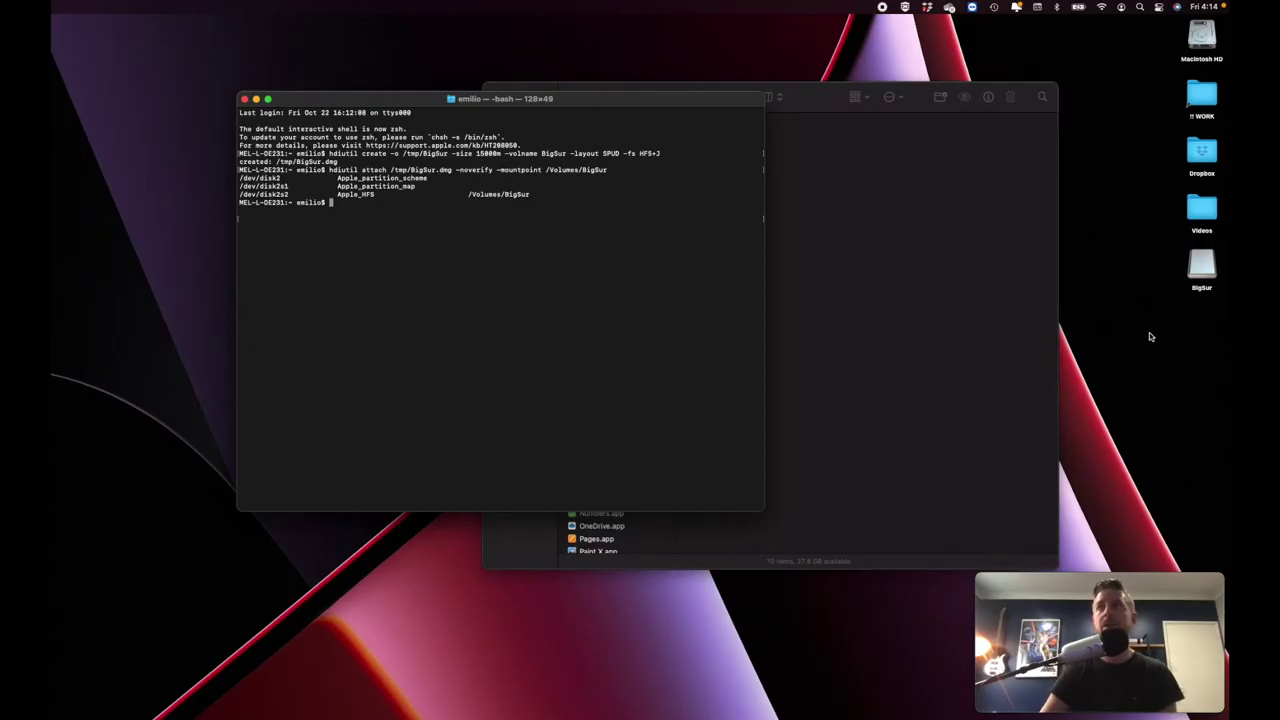
# Move the BigSur volume icon to the opposite side of the desktop, then open the volume to check its contents and close it
pyautogui.moveTo(1201, 265); pyautogui.dragTo(153, 153)
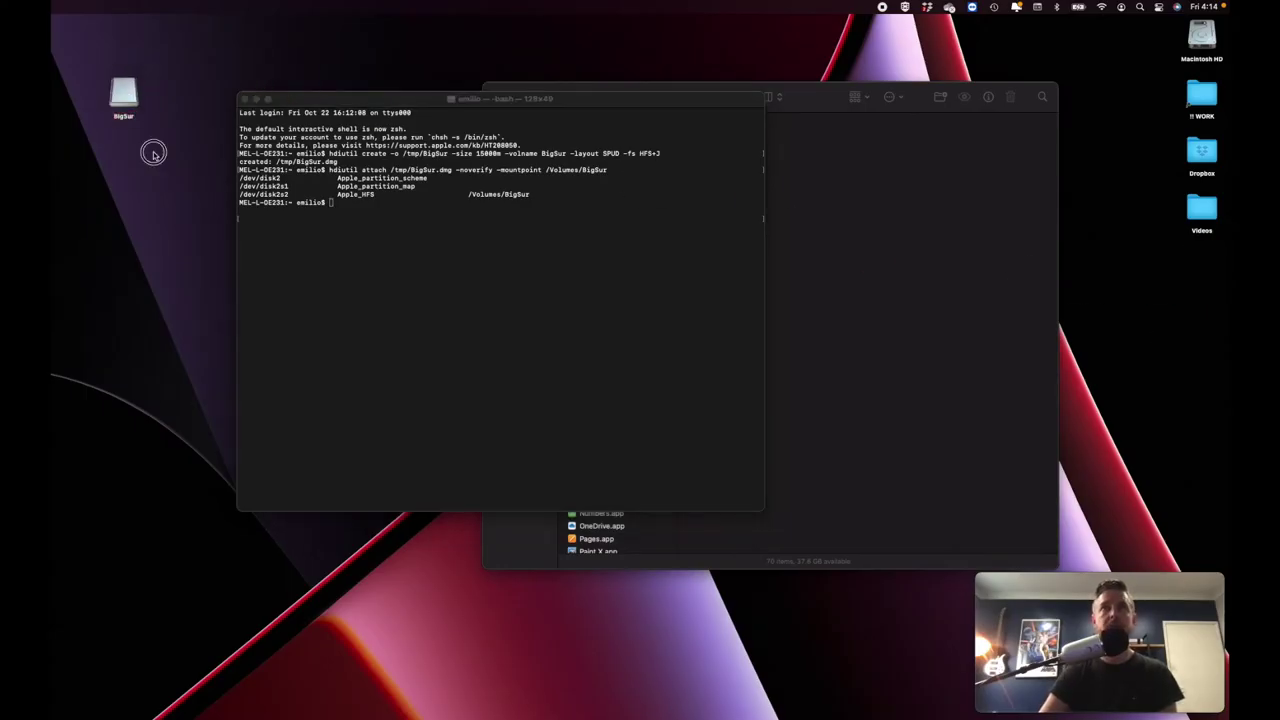
pyautogui.doubleClick(118, 95)
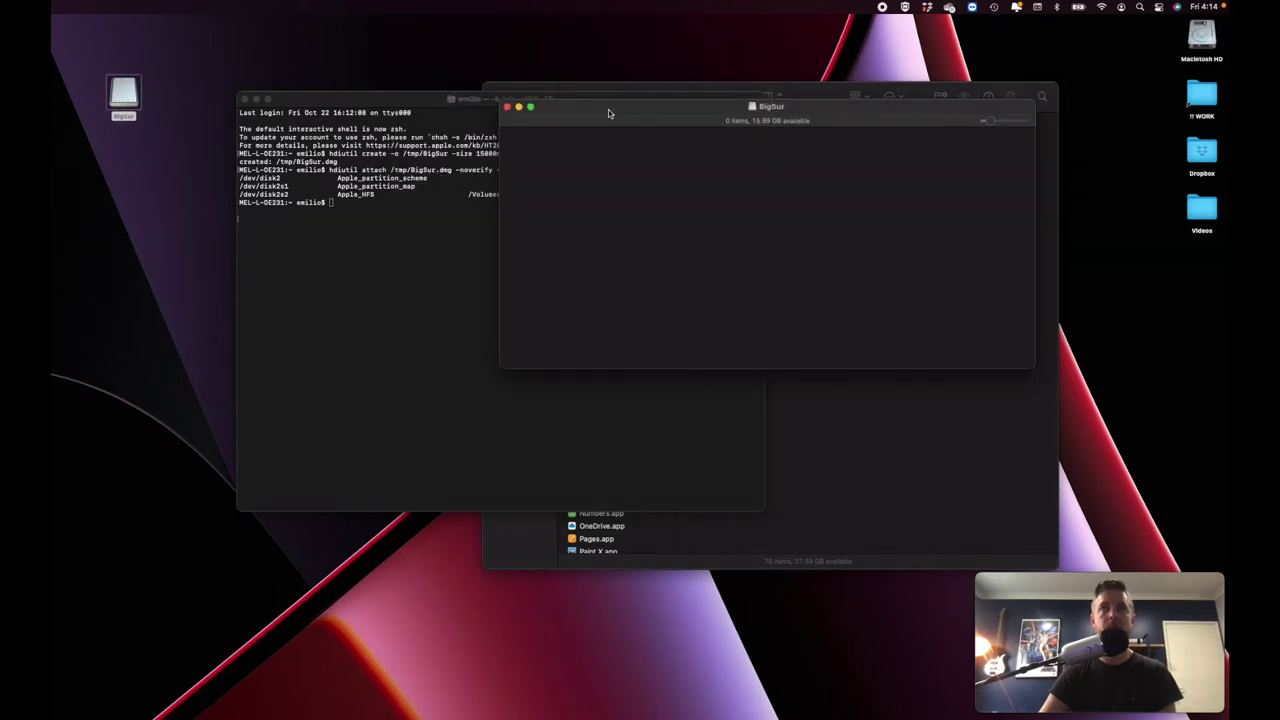
pyautogui.moveTo(608, 113); pyautogui.dragTo(513, 147)
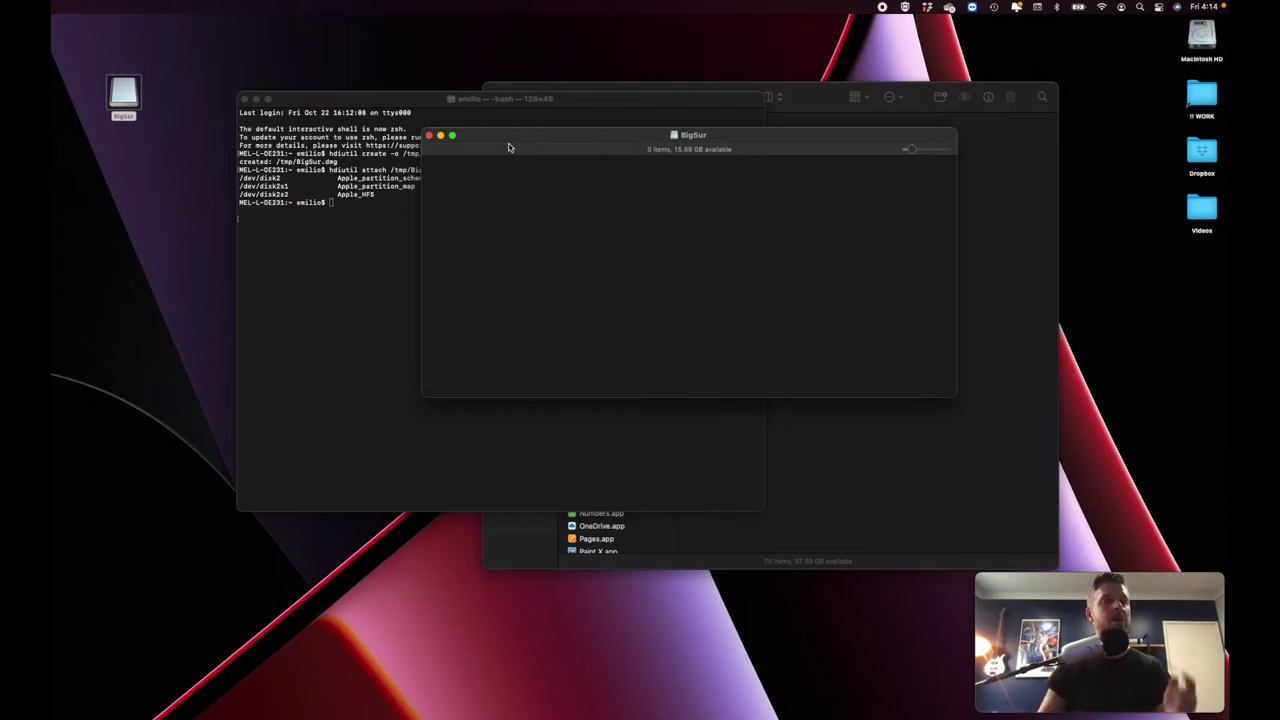
pyautogui.click(429, 136)
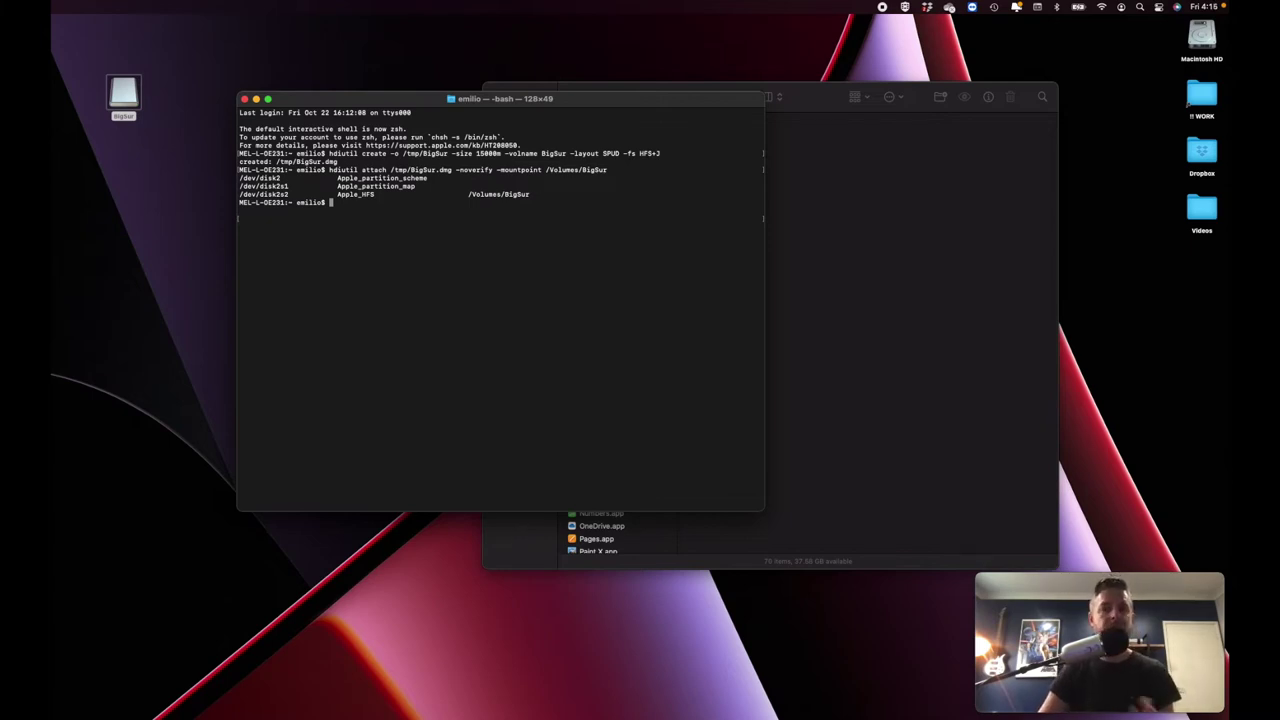
# Enter the sudo createinstallmedia command targeting /Volumes/BigSur in Terminal and check the installer's name in the Applications folder
pyautogui.press('super+space')
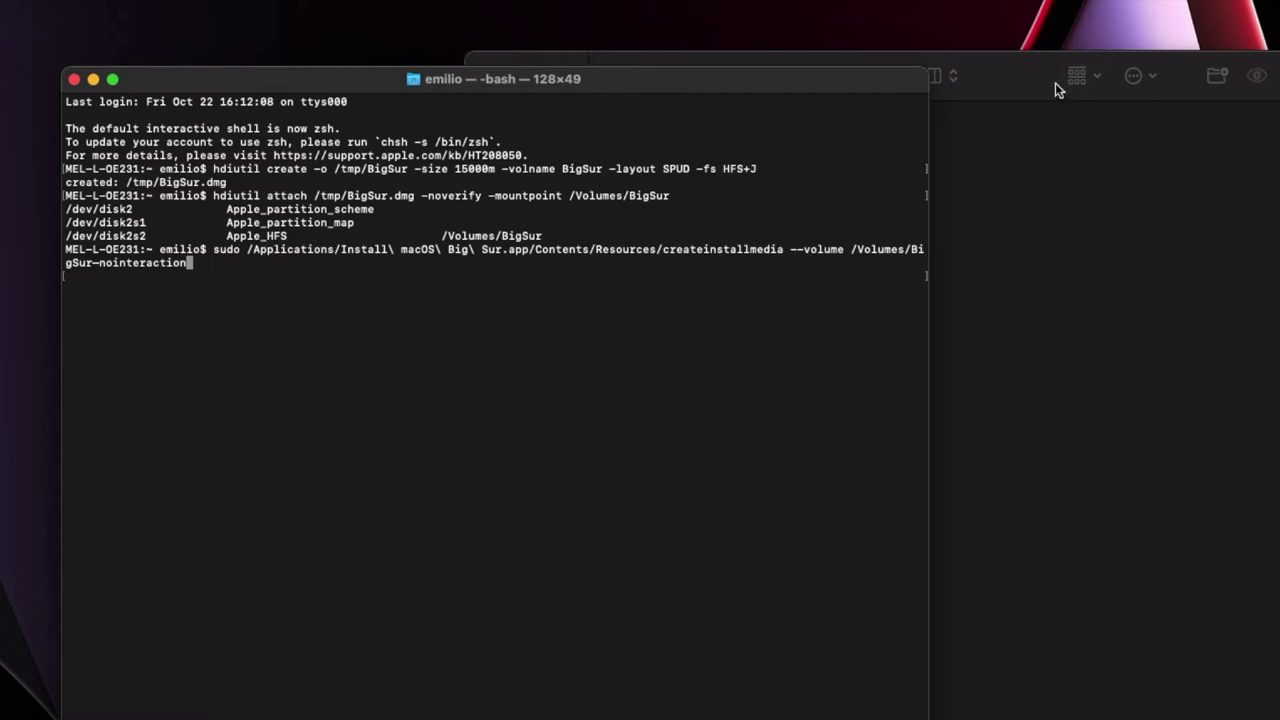
pyautogui.click(1010, 98)
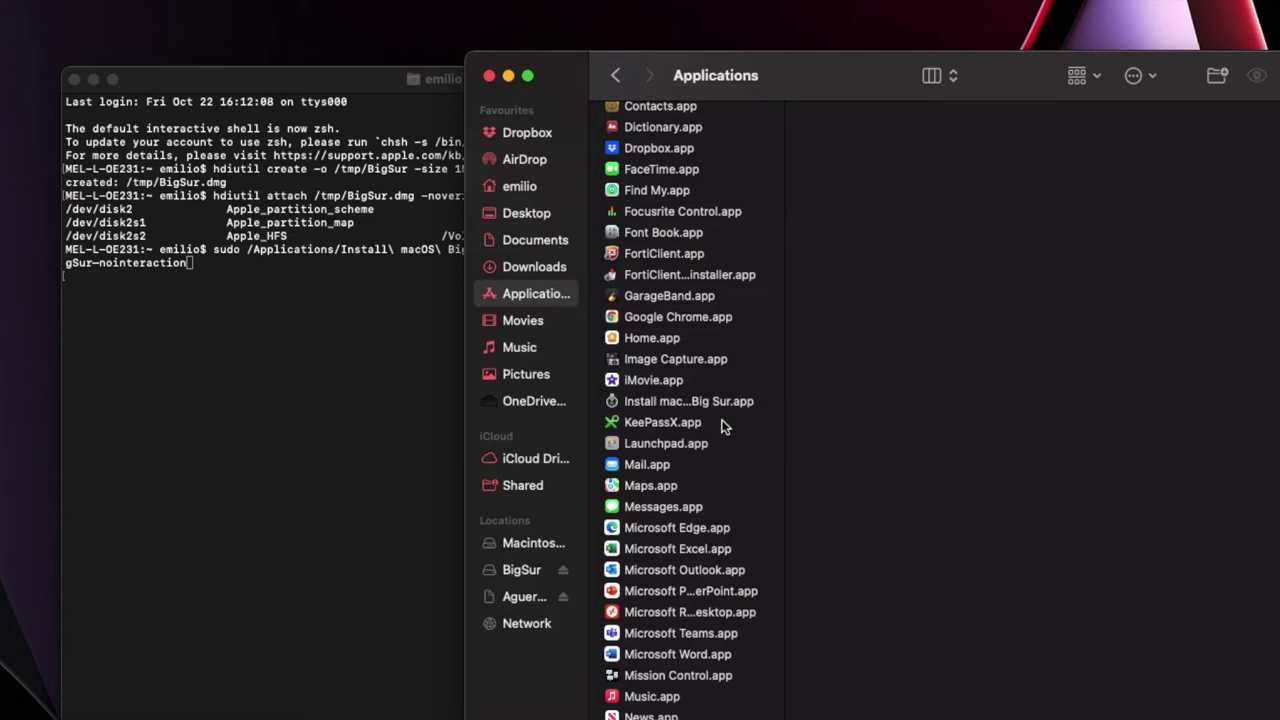
pyautogui.click(666, 401)
pyautogui.doubleClick(788, 371)
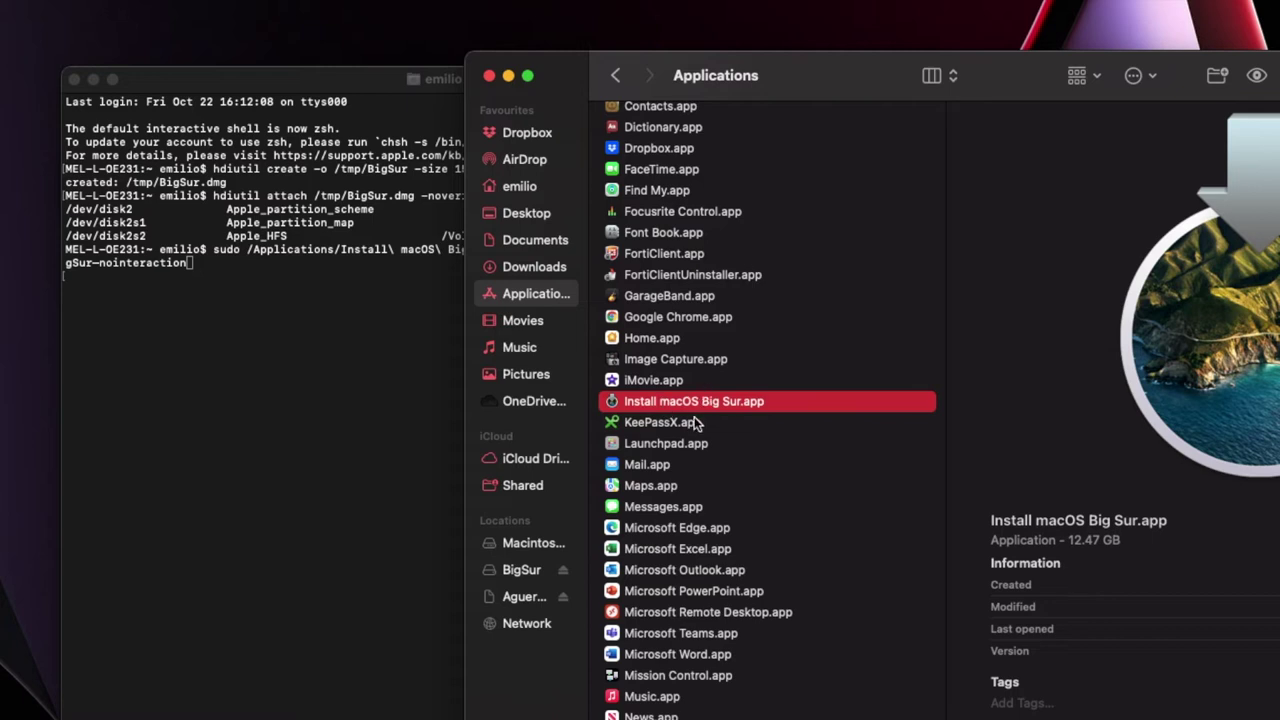
pyautogui.click(329, 414)
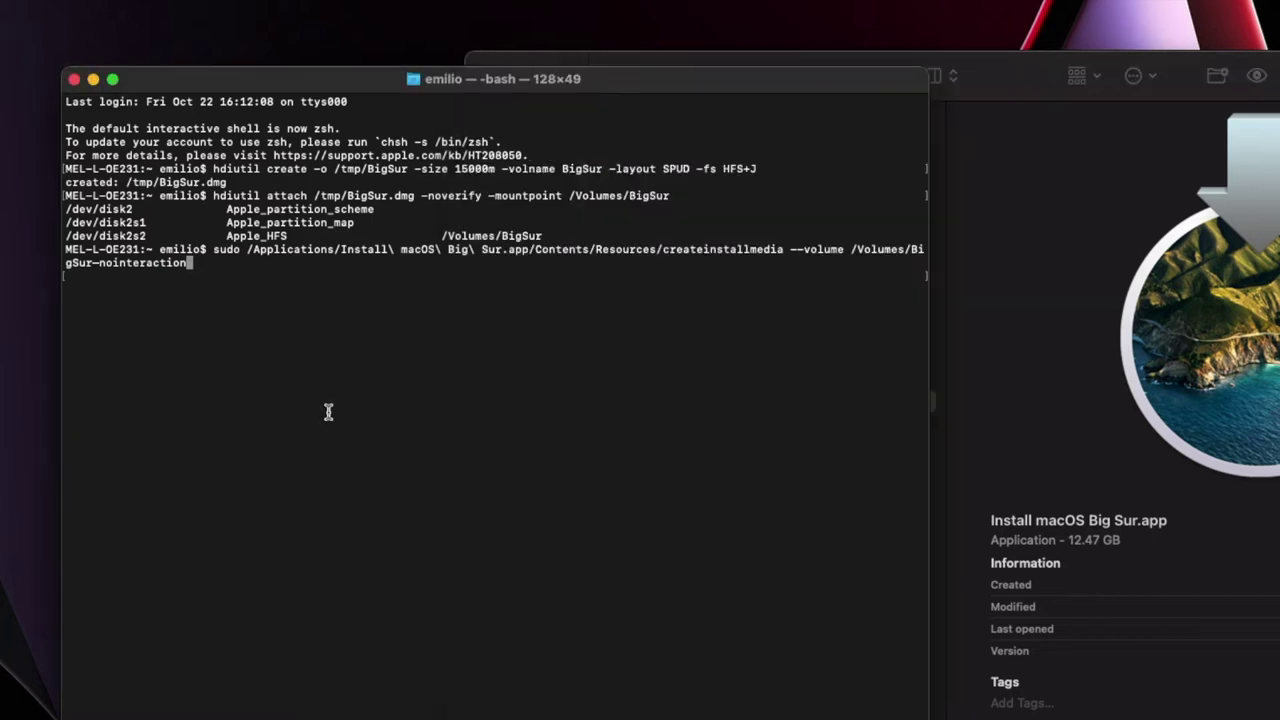
# Review the Big Sur installer's path and the target volume path in the createinstallmedia command
pyautogui.moveTo(342, 252); pyautogui.dragTo(390, 254)
pyautogui.moveTo(529, 249); pyautogui.dragTo(345, 249)
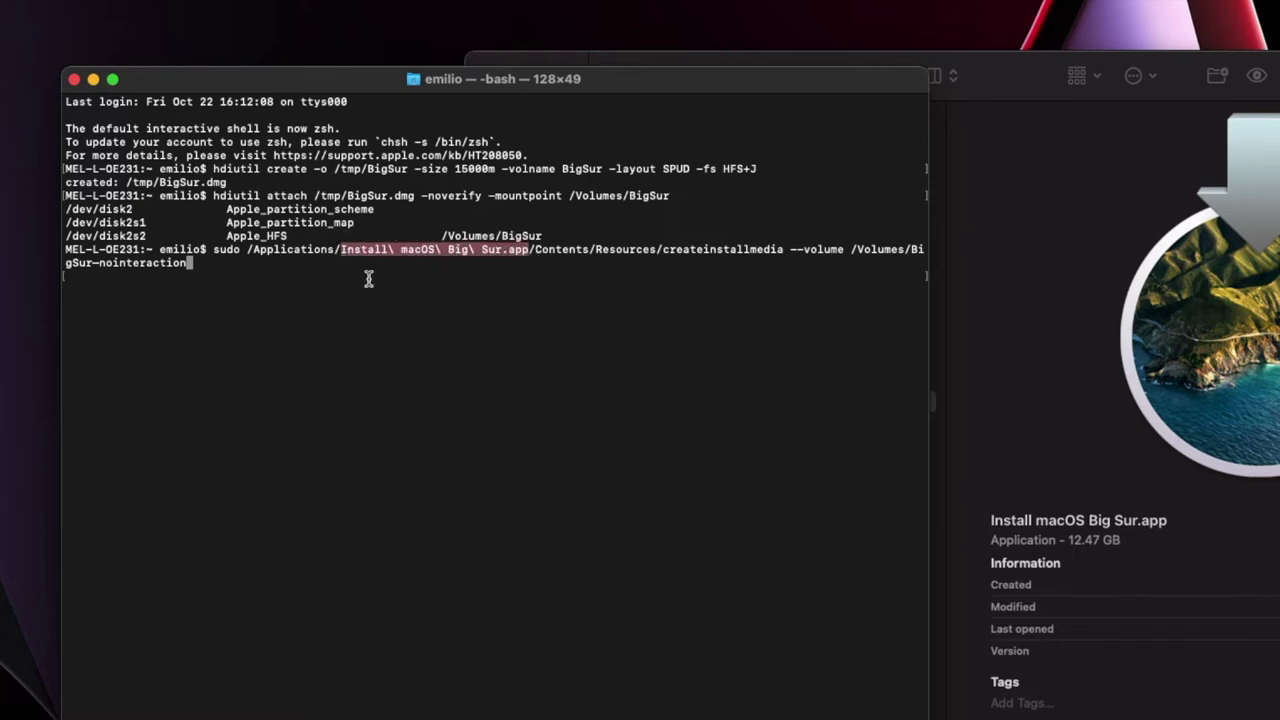
pyautogui.click(536, 317)
pyautogui.moveTo(855, 249); pyautogui.dragTo(904, 249)
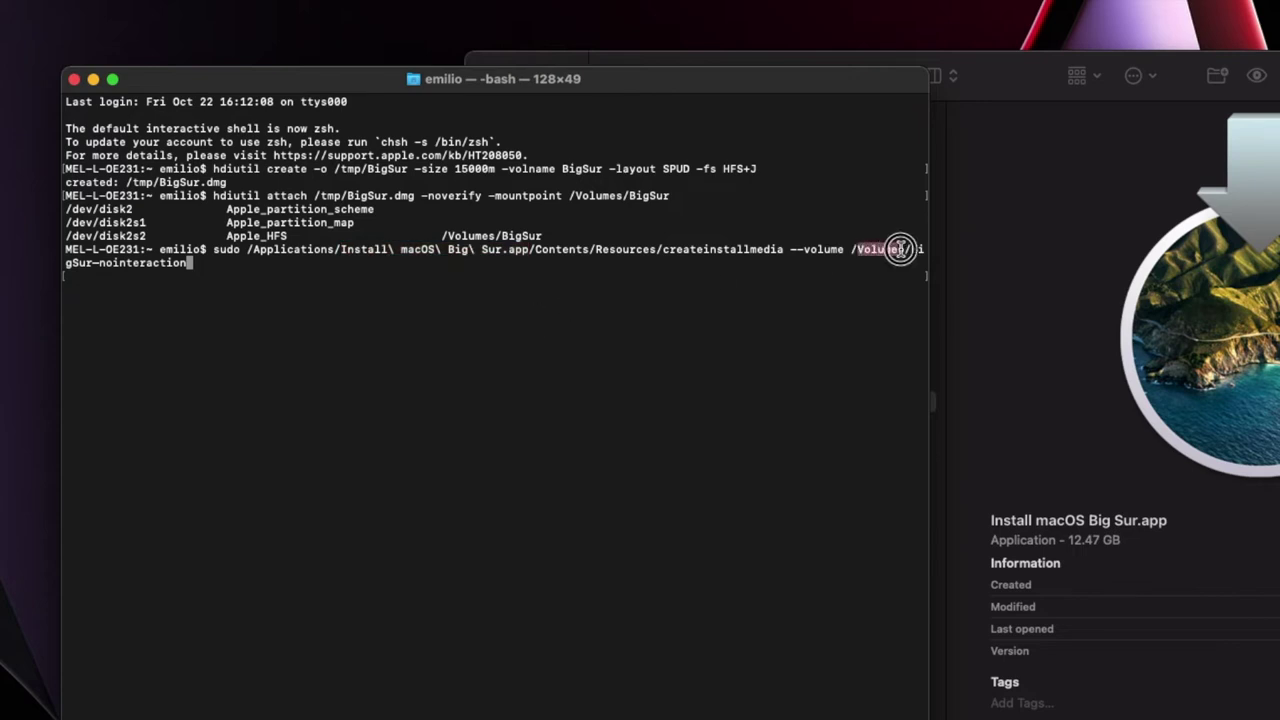
pyautogui.click(100, 272)
# Insert a space before -nointeraction in the createinstallmedia command and run it
pyautogui.press('Left')
pyautogui.press('Left')
pyautogui.press('Left')
pyautogui.press('Left')
pyautogui.press('Left')
pyautogui.press('Left')
pyautogui.press('Left')
pyautogui.press('Left')
pyautogui.press('Left')
pyautogui.press('Left')
pyautogui.press('Left')
pyautogui.press('Left')
pyautogui.press('Left')
pyautogui.press('Left')
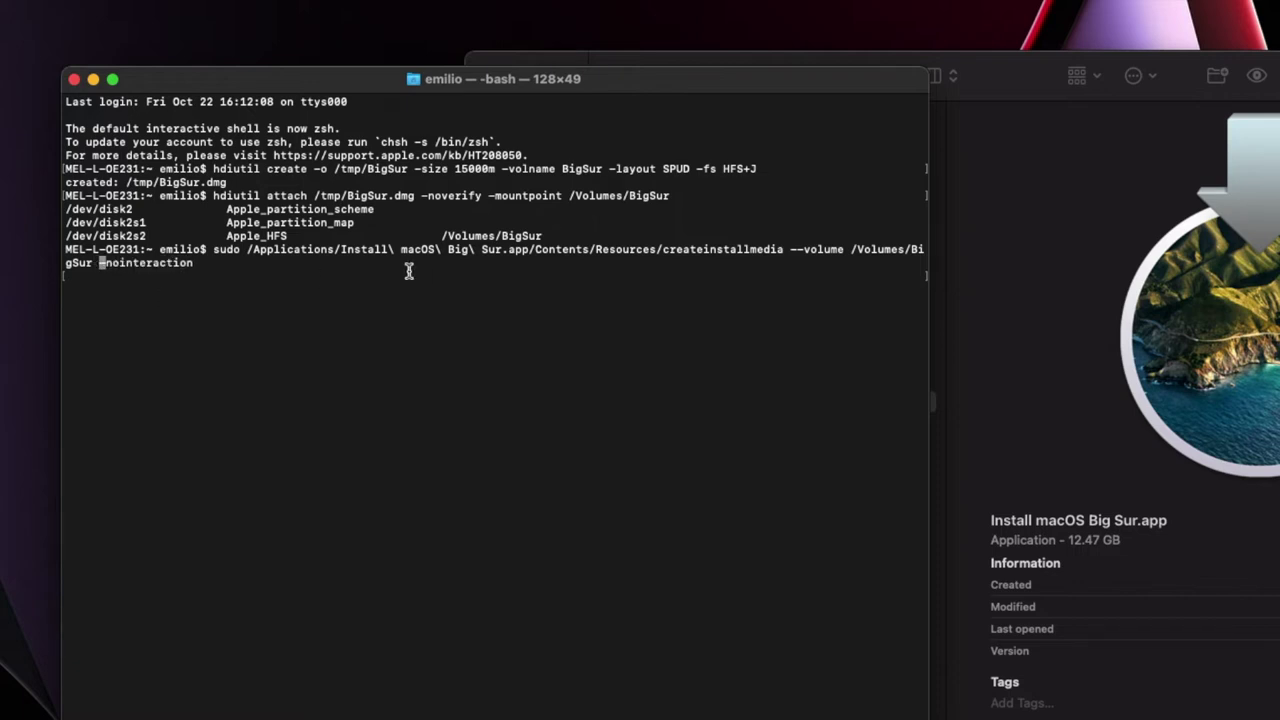
pyautogui.press('Return')
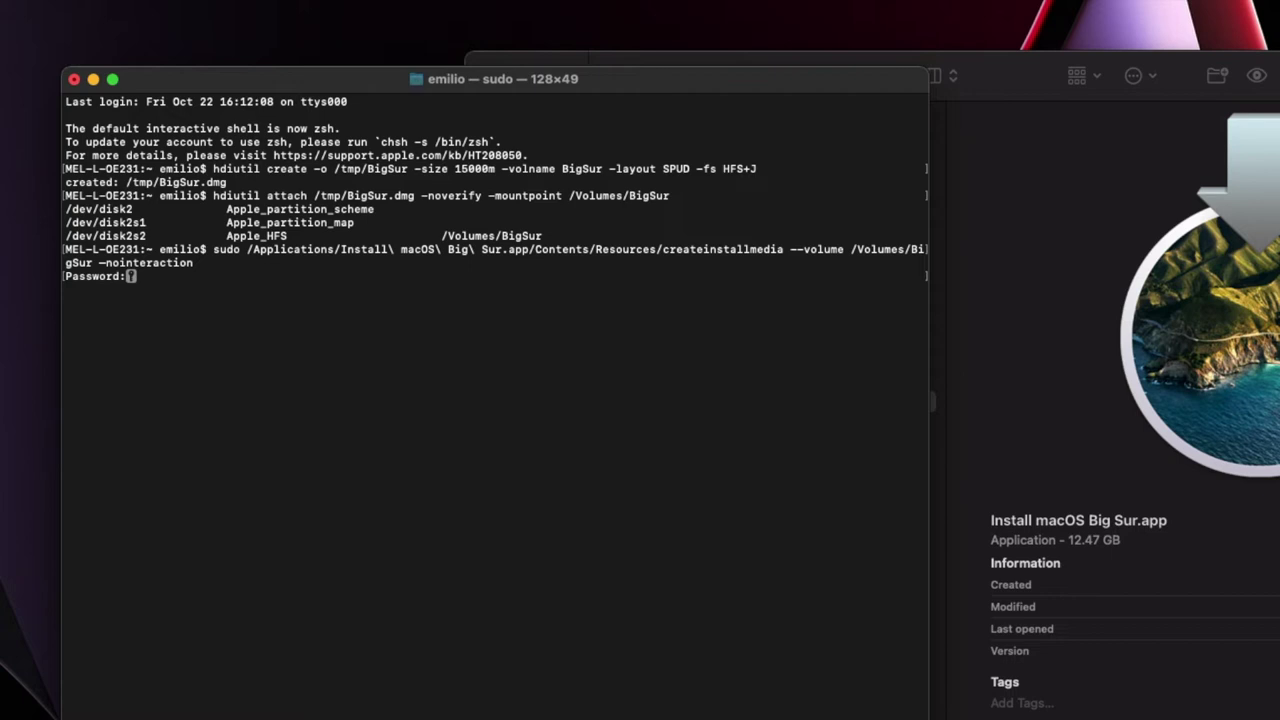
# Submit the administrator password for createinstallmedia and answer Y to confirm erasing the volume at /Volumes/BigSur
pyautogui.press('Return')
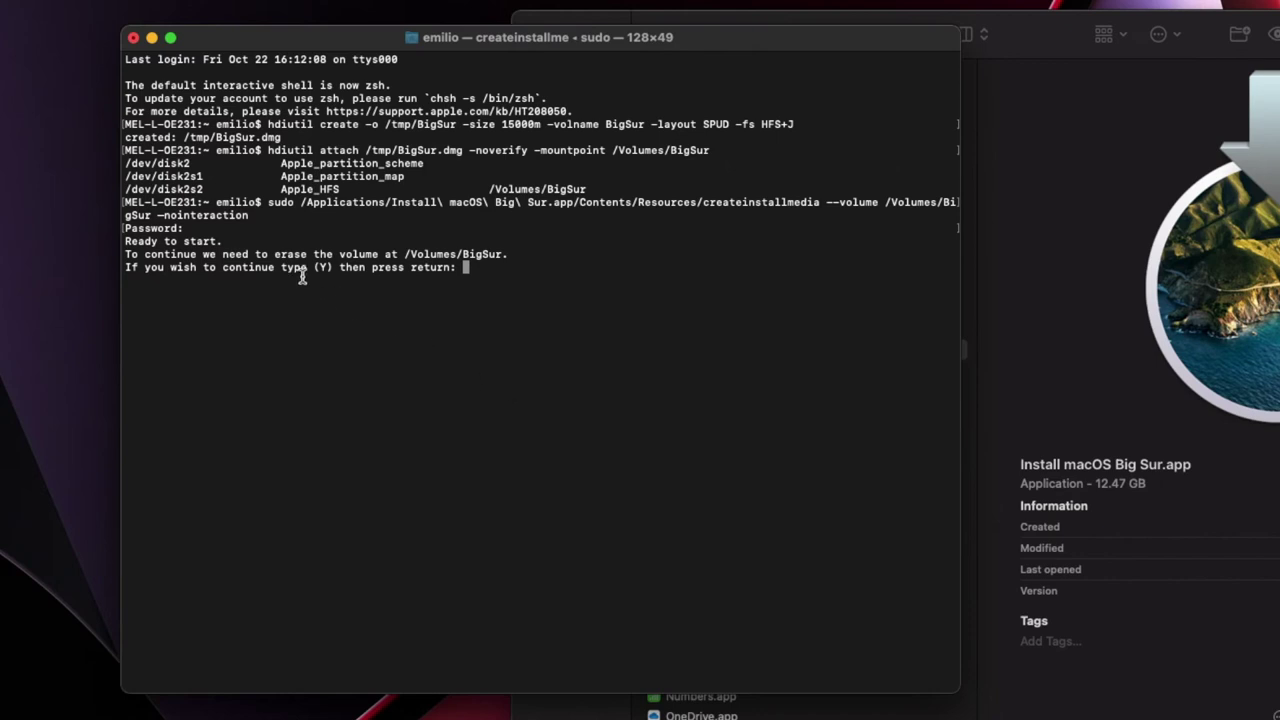
pyautogui.tripleClick(414, 252)
pyautogui.click(520, 254)
pyautogui.write('Y')
pyautogui.press('Return')
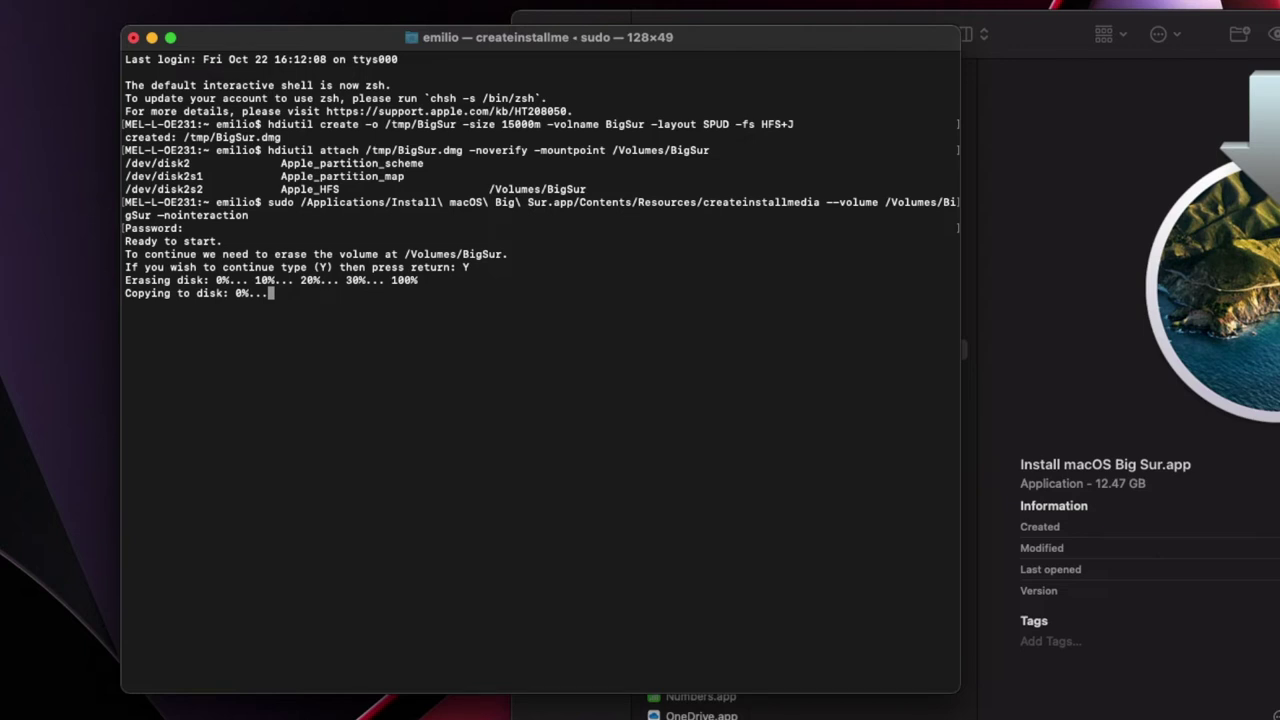
# Open the Install macOS Big Sur volume from the desktop to check its contents, then close its window
pyautogui.click(1055, 36)
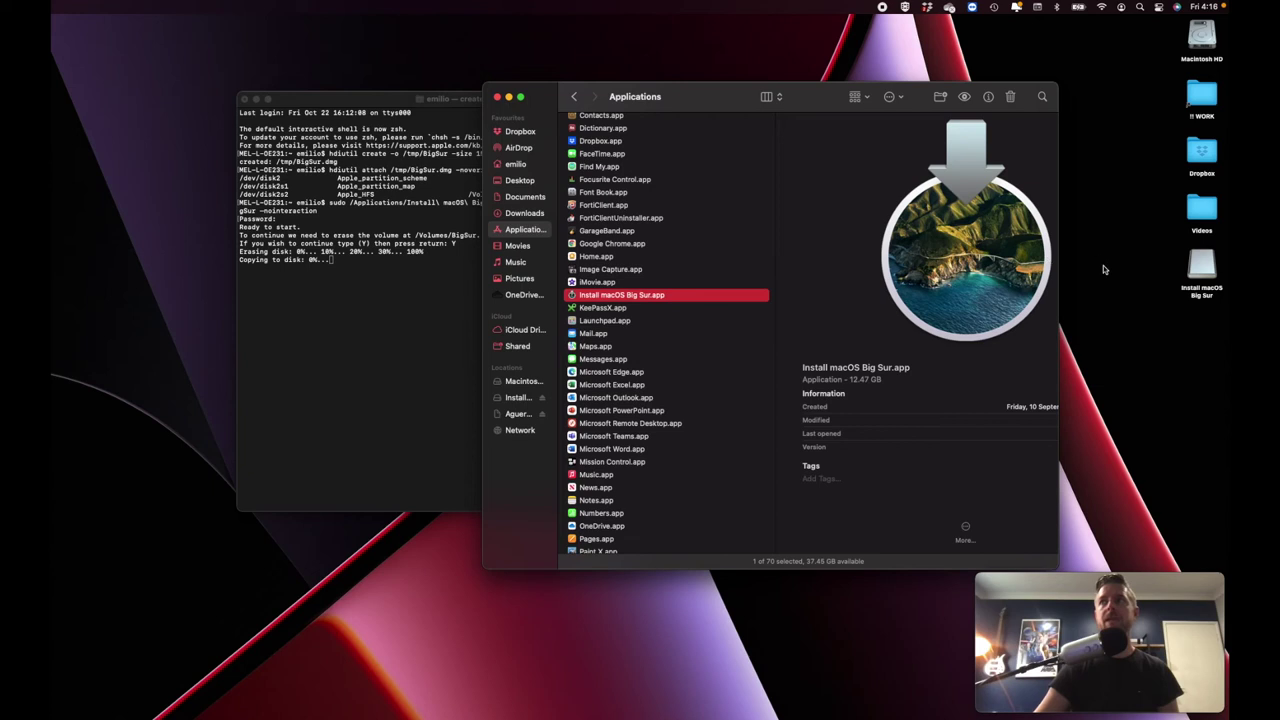
pyautogui.doubleClick(1204, 265)
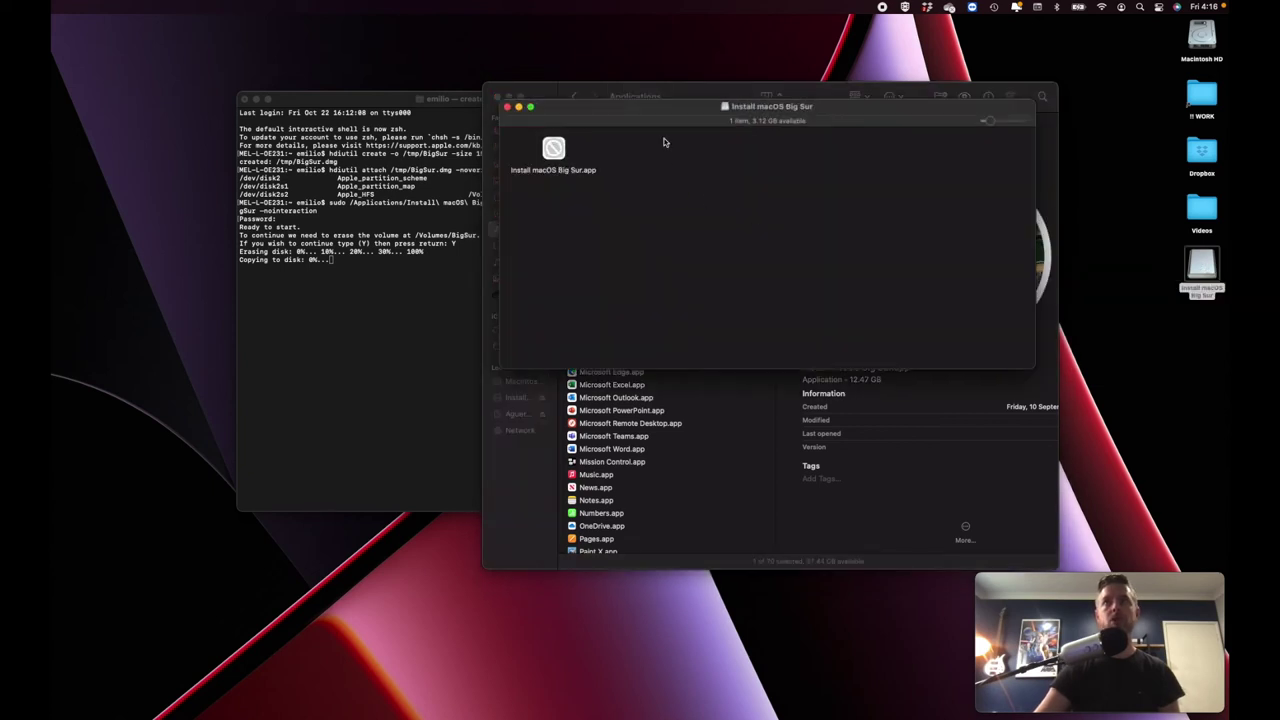
pyautogui.moveTo(666, 114); pyautogui.dragTo(458, 189)
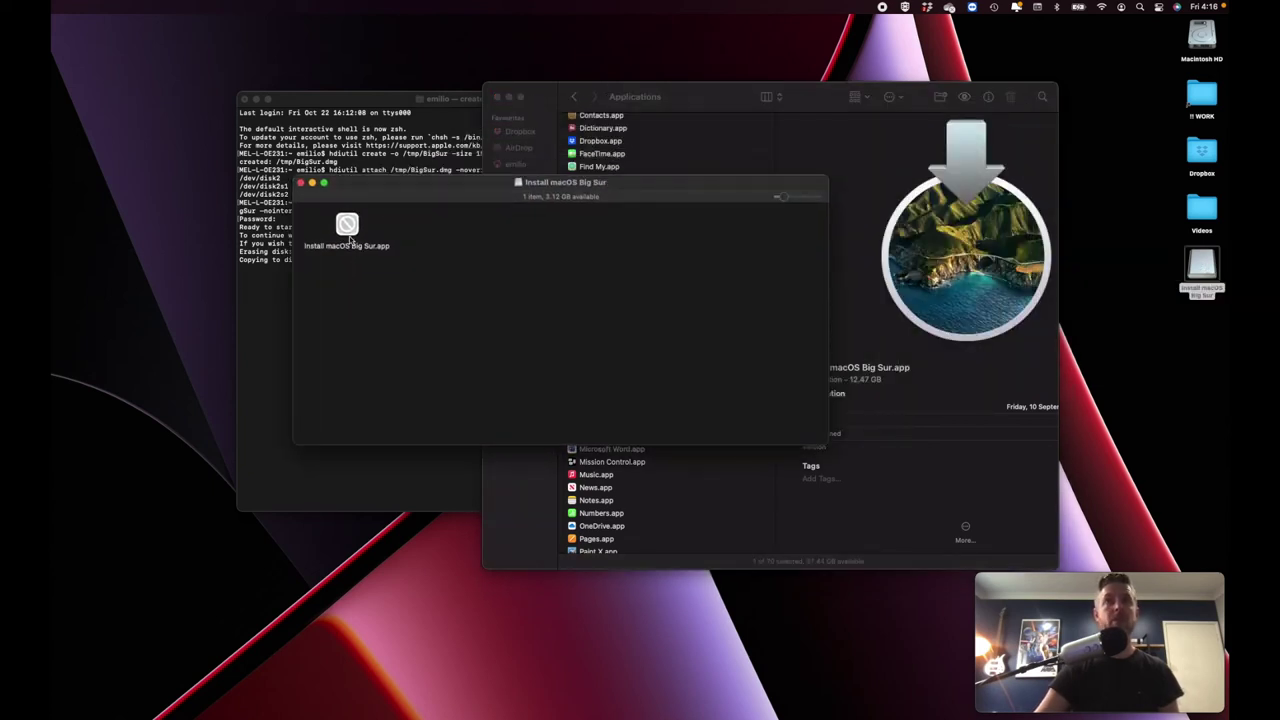
pyautogui.click(300, 183)
# Review the createinstallmedia output in Terminal, including the disk copying and bootable stages
pyautogui.click(349, 303)
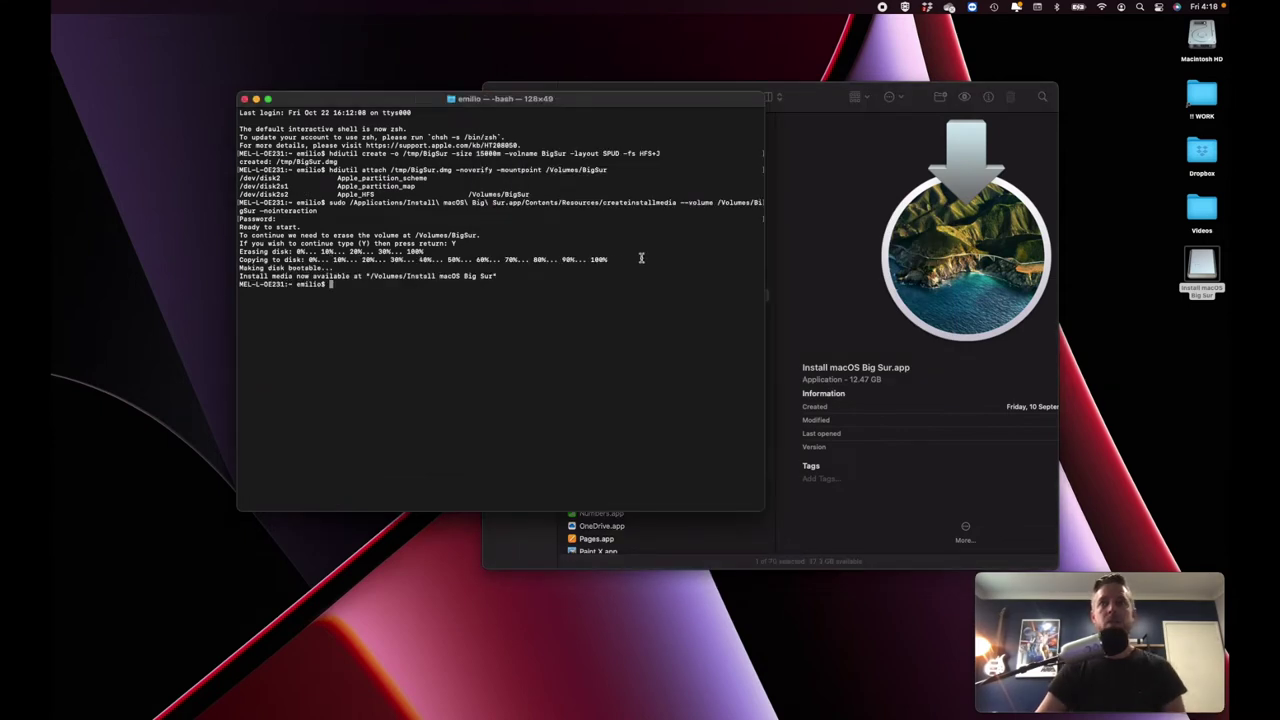
pyautogui.moveTo(607, 260); pyautogui.dragTo(325, 267)
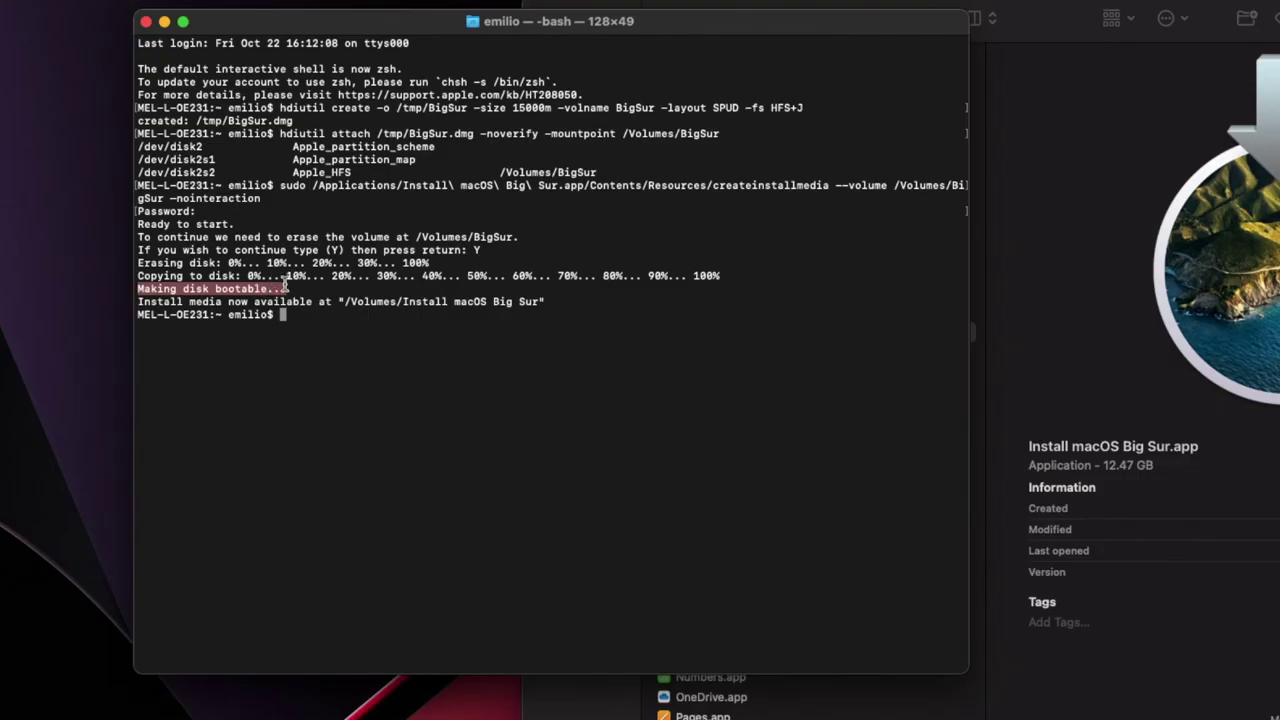
pyautogui.moveTo(247, 276); pyautogui.dragTo(629, 317)
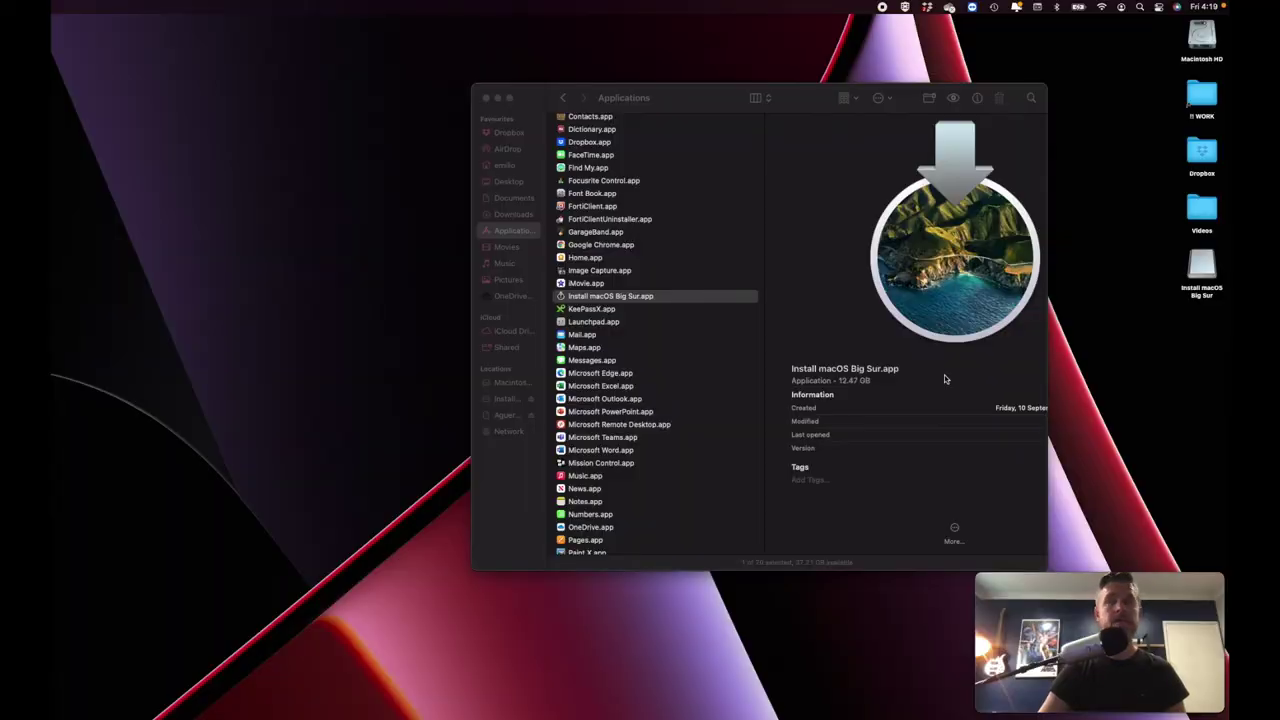
# Eject the Install macOS Big Sur volume from the desktop
pyautogui.click(1200, 268)
pyautogui.rightClick(1200, 262)
pyautogui.click(1105, 293)
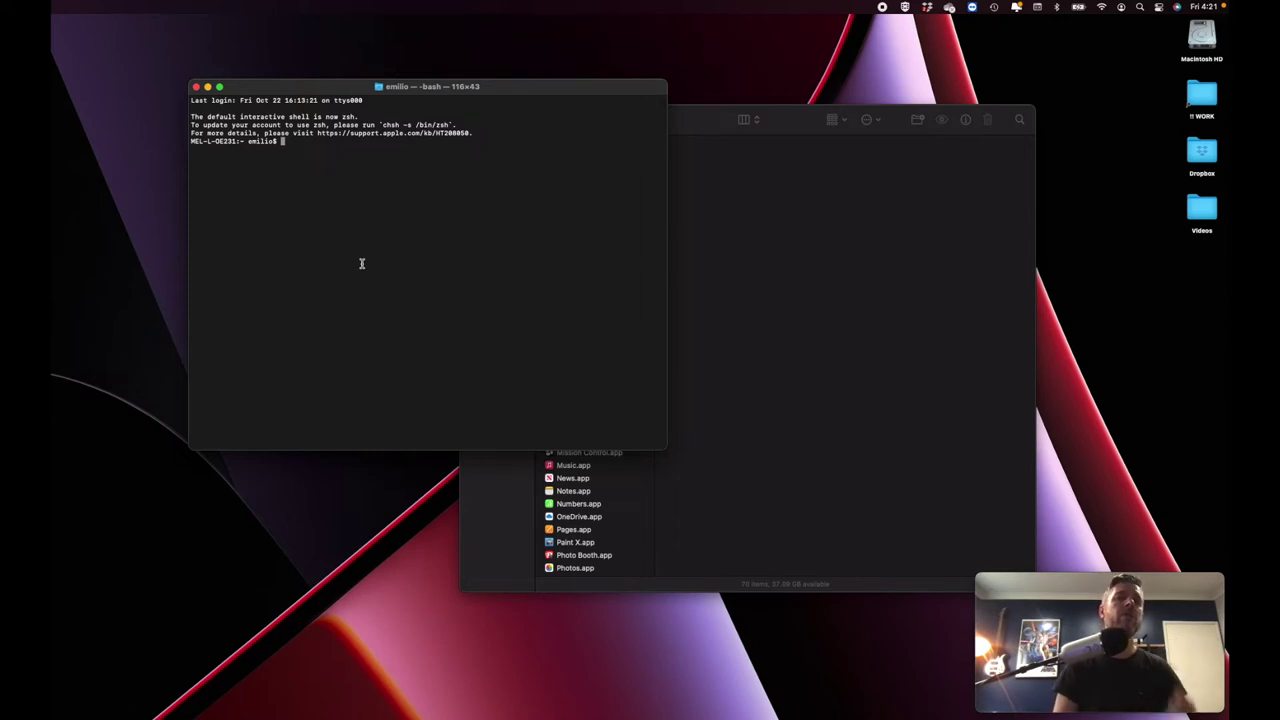
# Run hdiutil convert /tmp/BigSur.dmg -format UDTO -o ~/Desktop/BigSur.cdr in Terminal after checking the source and output paths
pyautogui.rightClick(396, 204)
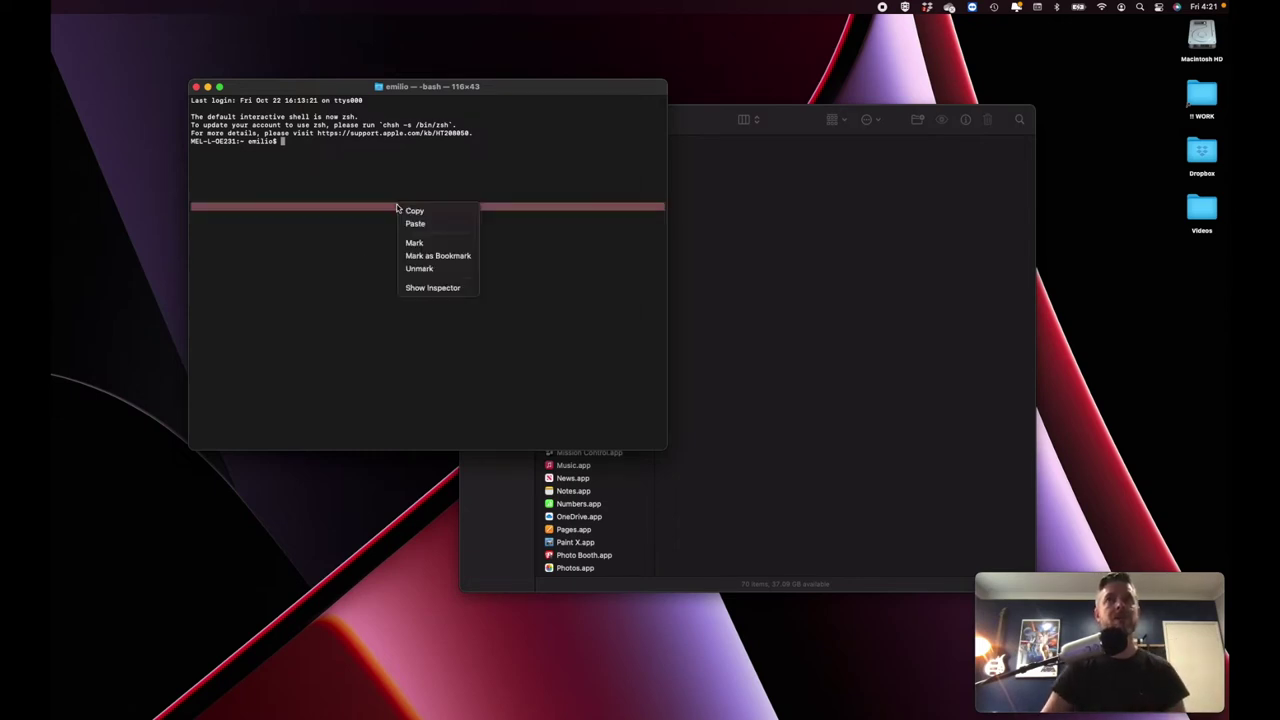
pyautogui.click(415, 224)
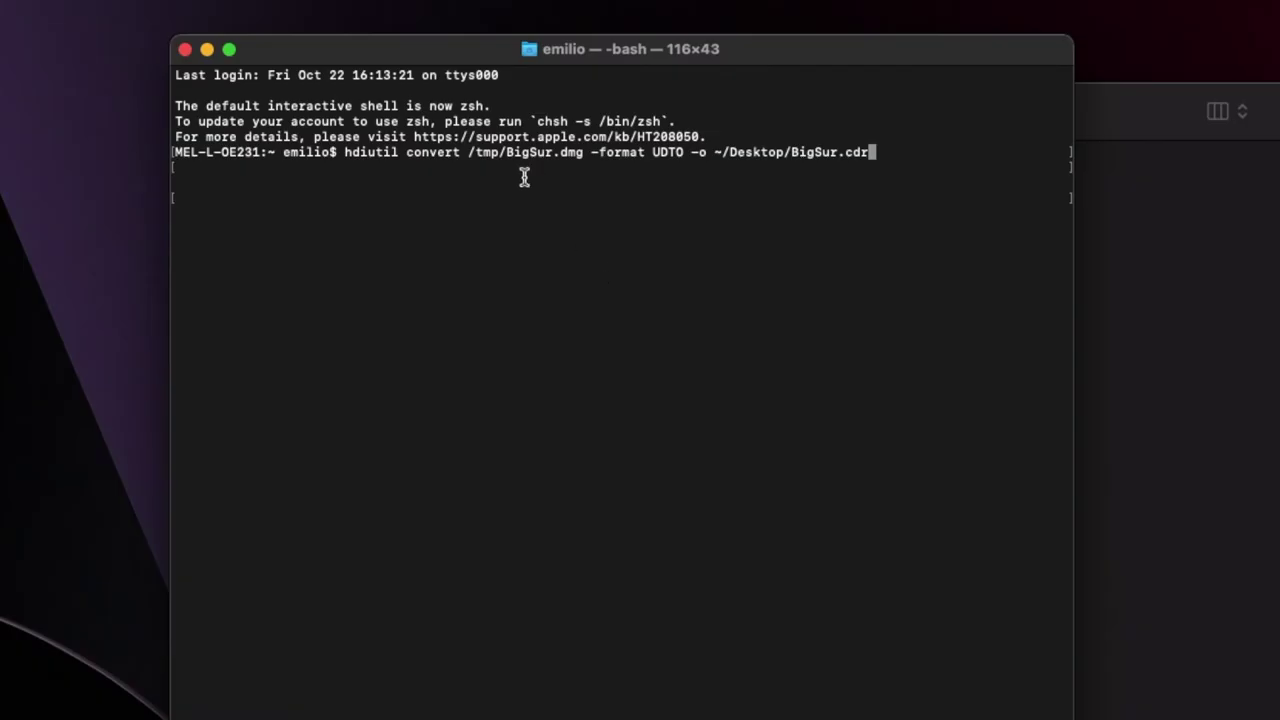
pyautogui.moveTo(577, 151); pyautogui.dragTo(509, 150)
pyautogui.click(550, 163)
pyautogui.moveTo(727, 151); pyautogui.dragTo(839, 151)
pyautogui.click(909, 157)
pyautogui.press('Return')
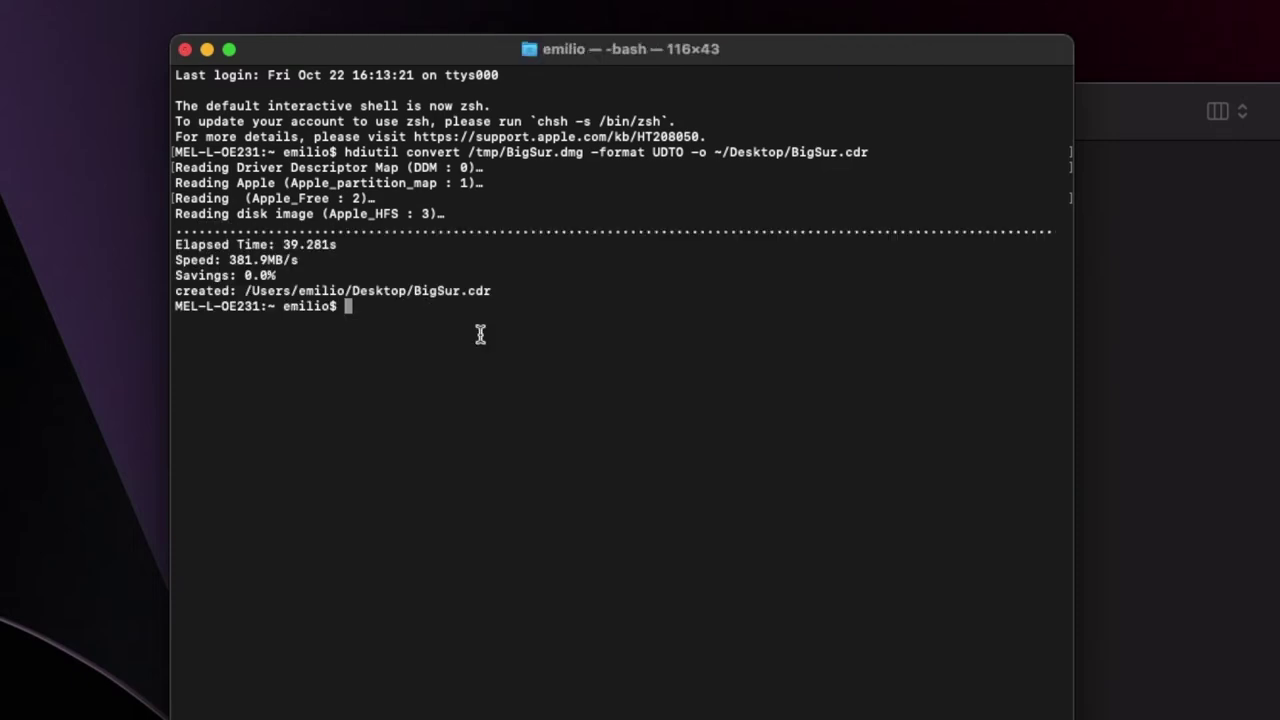
# Inspect the file information of BigSur.cdr on the desktop and close the Info window
pyautogui.click(1203, 265)
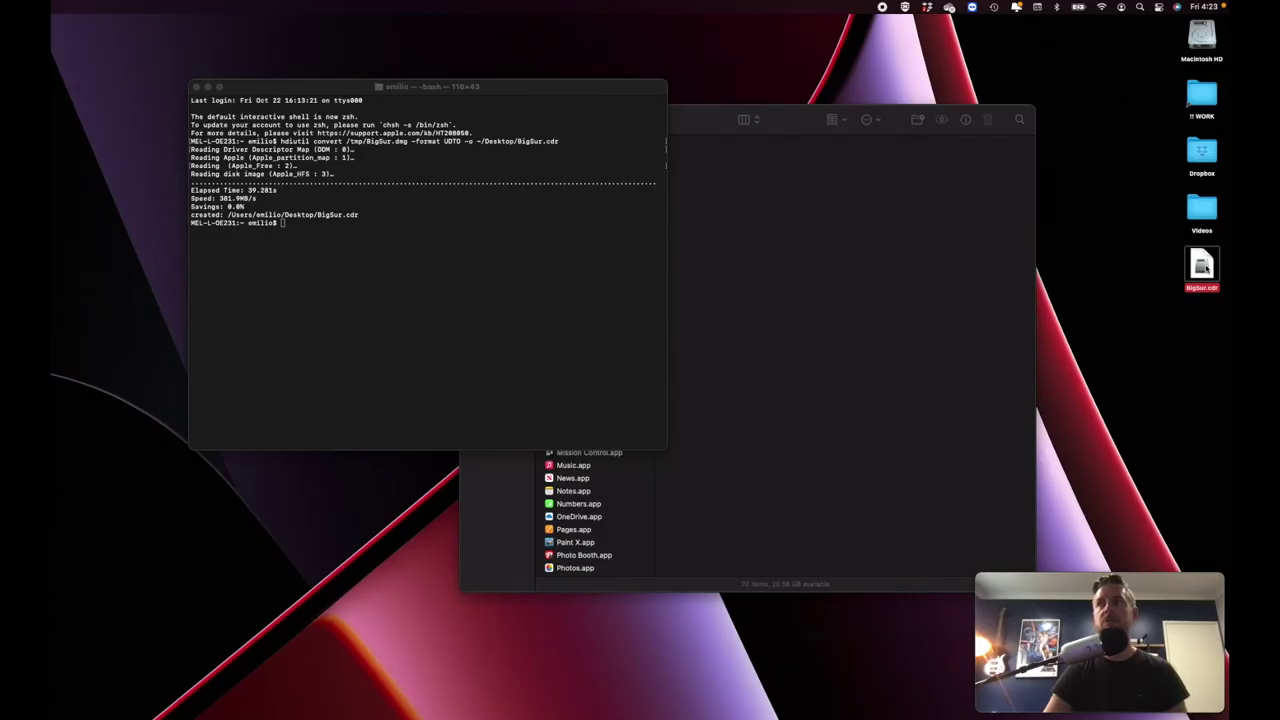
pyautogui.press('super+i')
pyautogui.moveTo(585, 119); pyautogui.dragTo(625, 121)
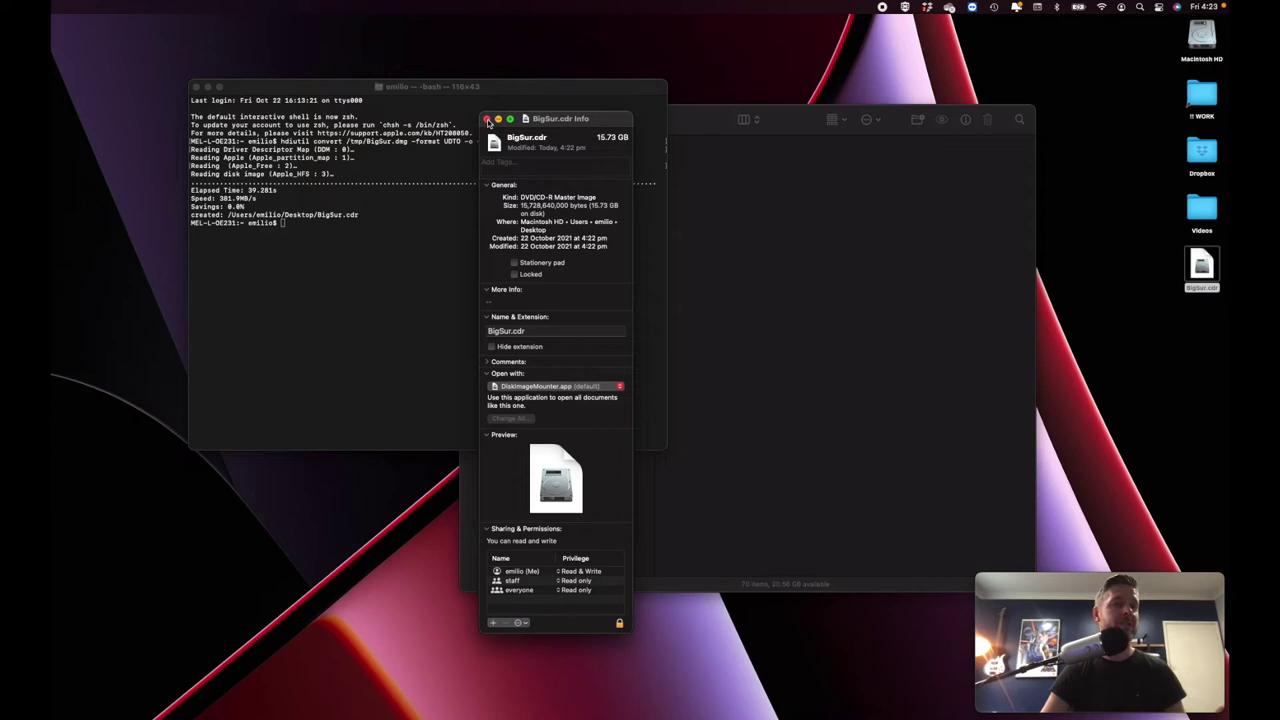
pyautogui.click(487, 120)
pyautogui.click(869, 248)
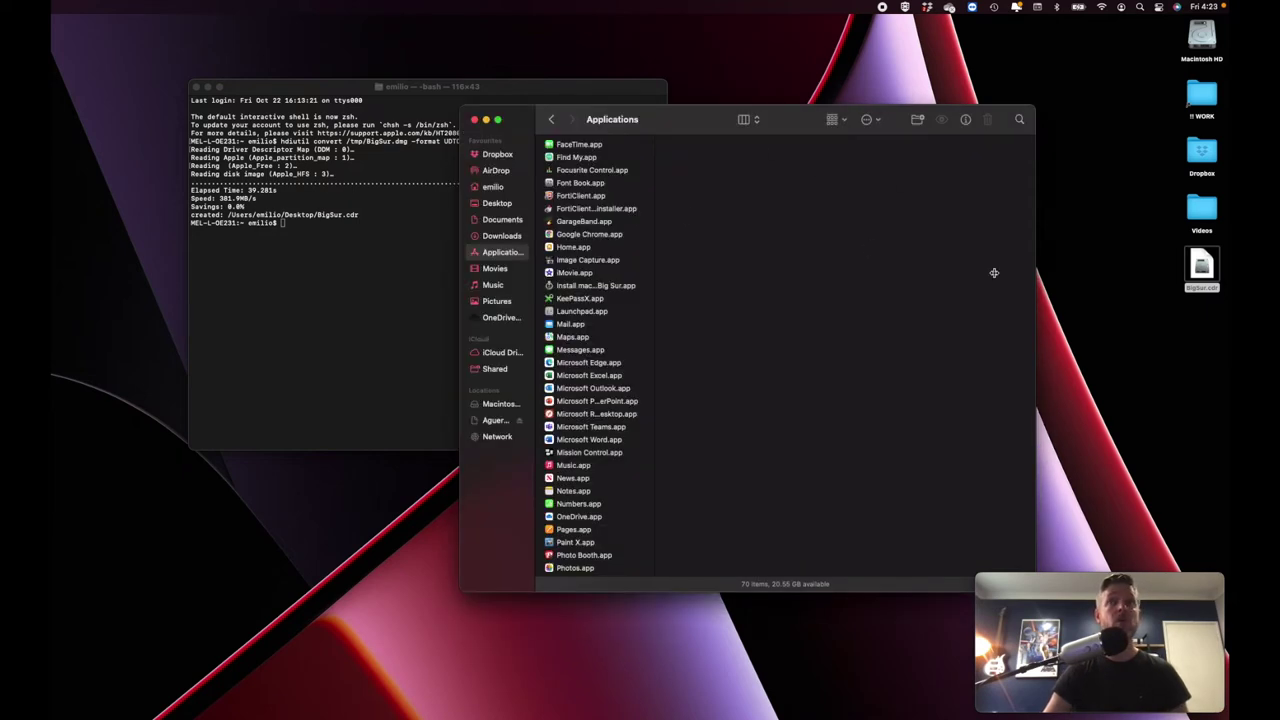
# Rename the disk image by running mv ~/Desktop/BigSur.cdr ~/Desktop/BigSur.iso in Terminal
pyautogui.click(1201, 290)
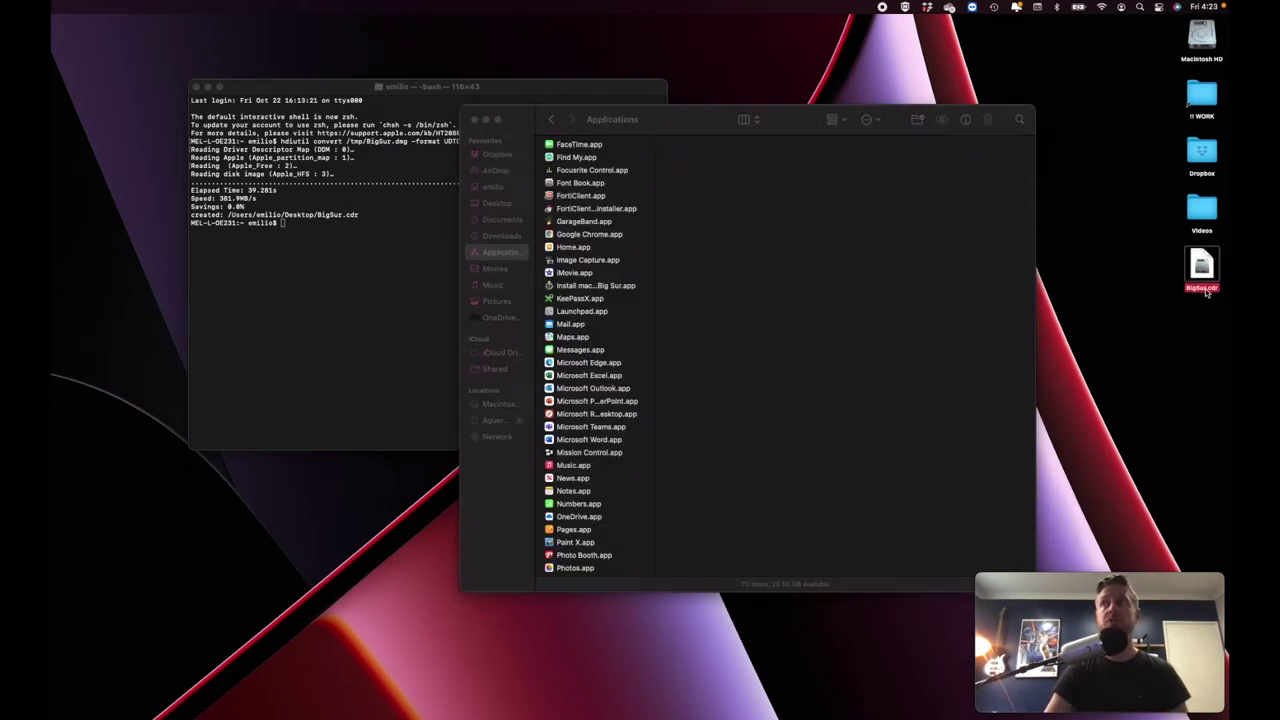
pyautogui.press('super+Tab')
pyautogui.write('mv ~/Desktop/BigSur.cdr ~/Desktop/BigSur.iso')
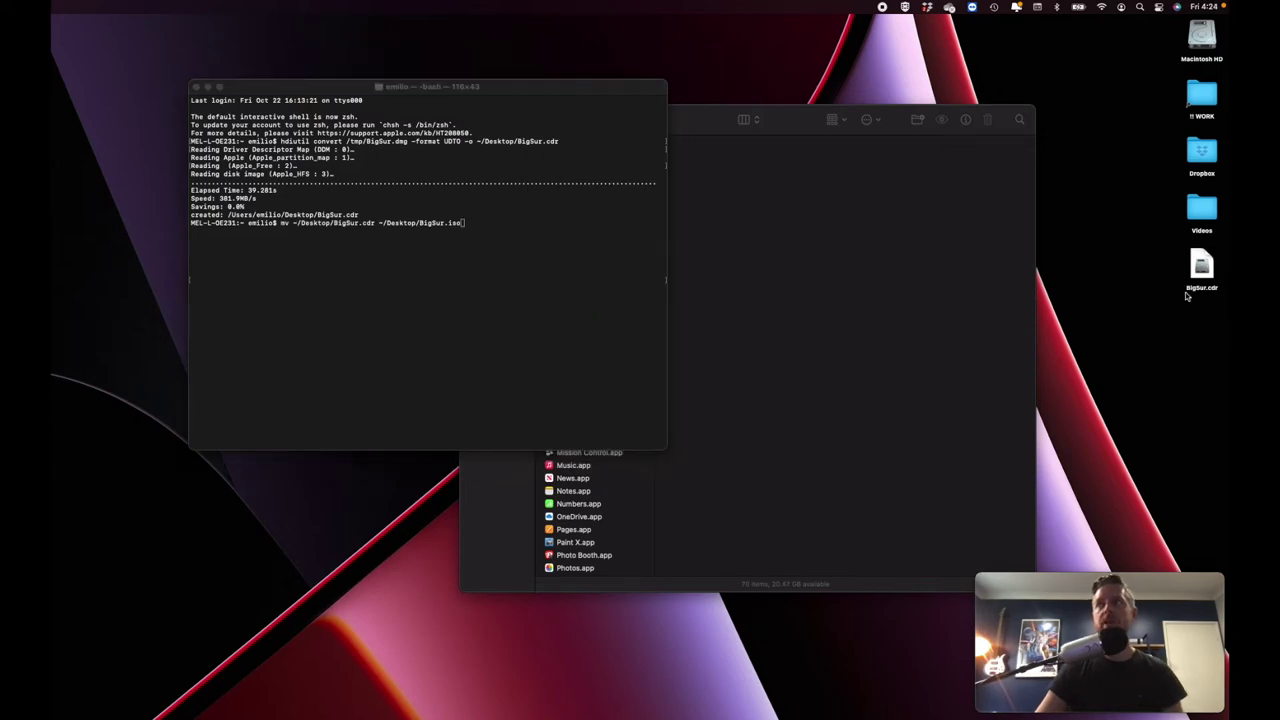
pyautogui.click(491, 286)
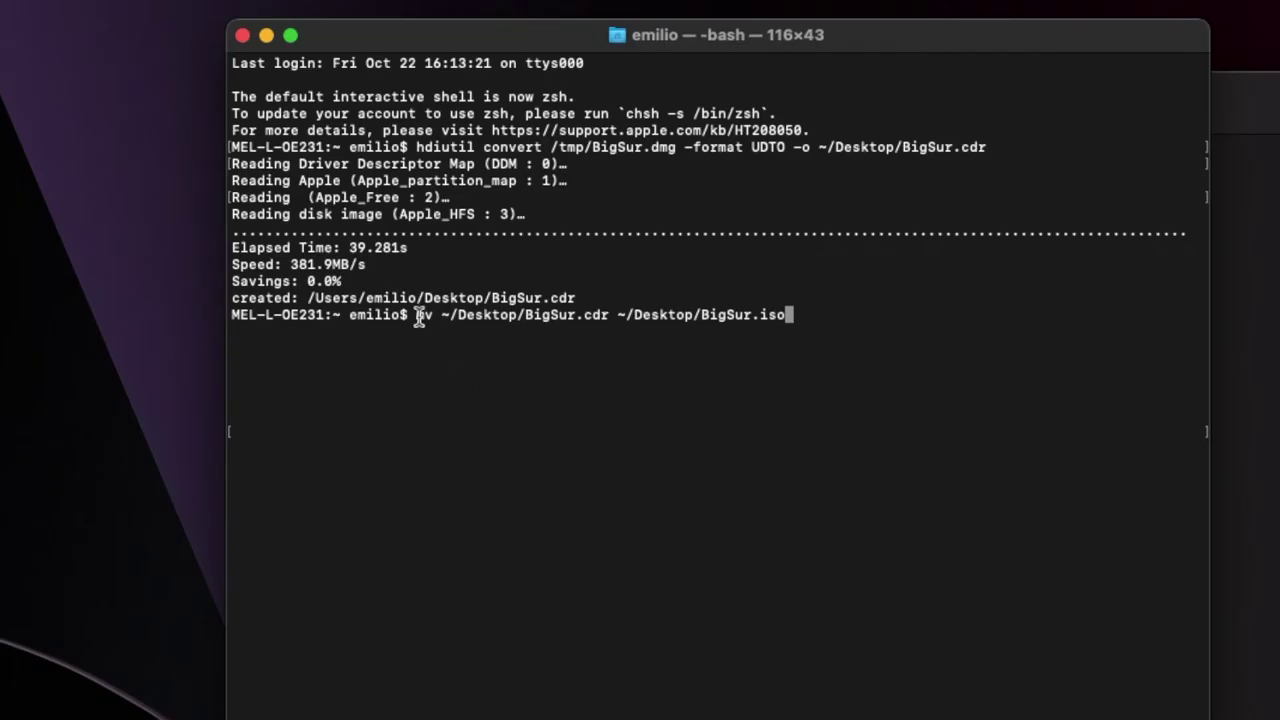
pyautogui.moveTo(527, 314); pyautogui.dragTo(609, 314)
pyautogui.moveTo(704, 314); pyautogui.dragTo(792, 316)
pyautogui.click(836, 342)
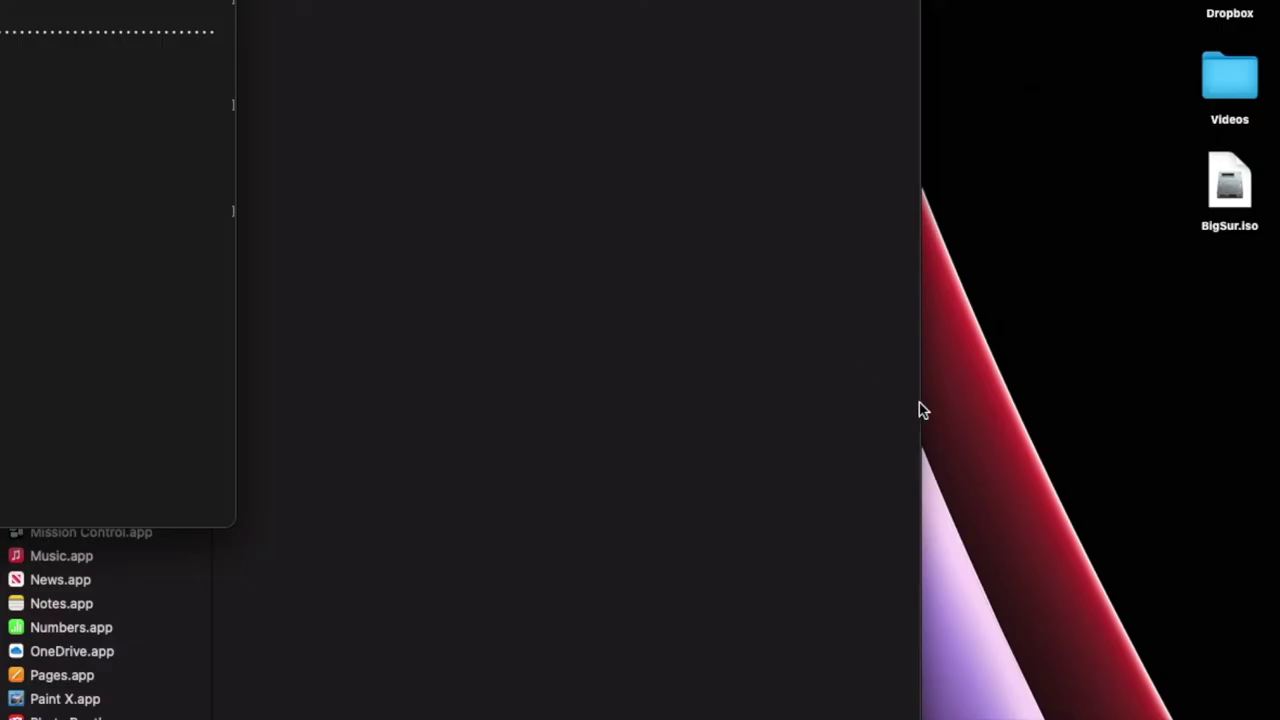
# Check the renamed BigSur.iso file on the desktop
pyautogui.click(917, 409)
pyautogui.click(1230, 197)
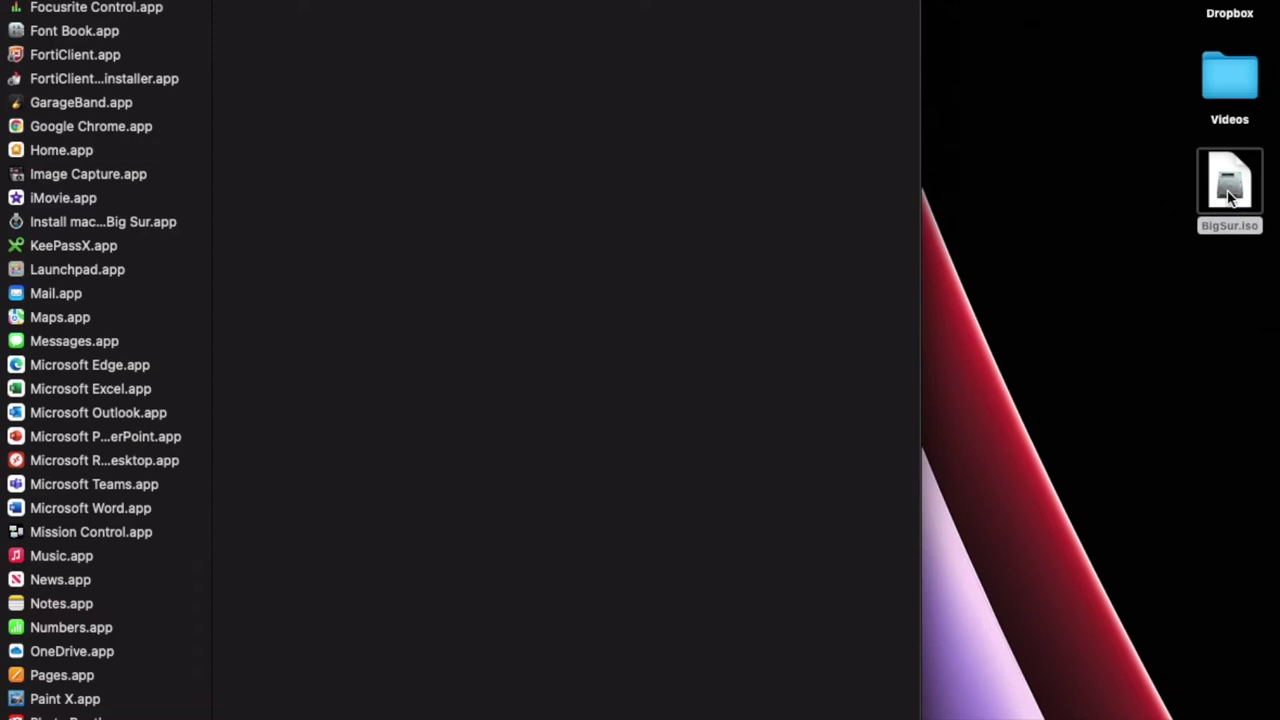
pyautogui.moveTo(1230, 197); pyautogui.dragTo(1138, 197)
pyautogui.click(1129, 330)
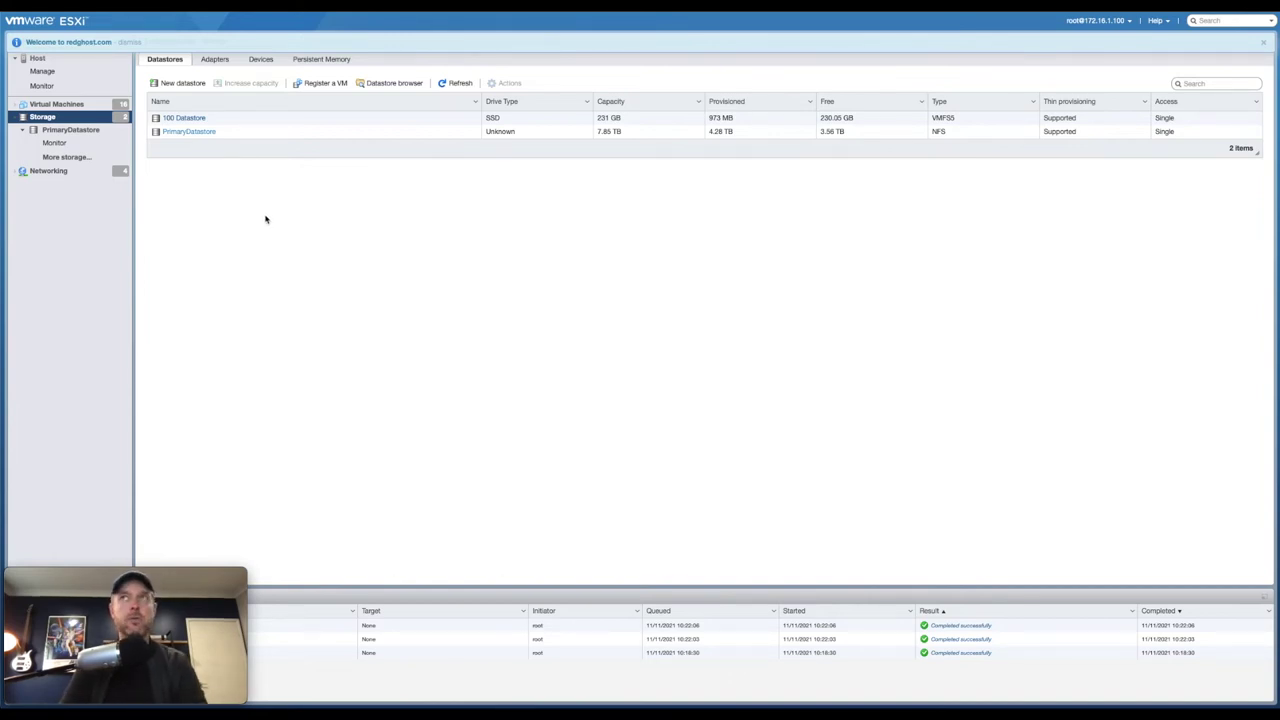
# In the VMware ESXi storage view, browse PrimaryDatastore to the ISOs folder and start a file upload
pyautogui.rightClick(197, 135)
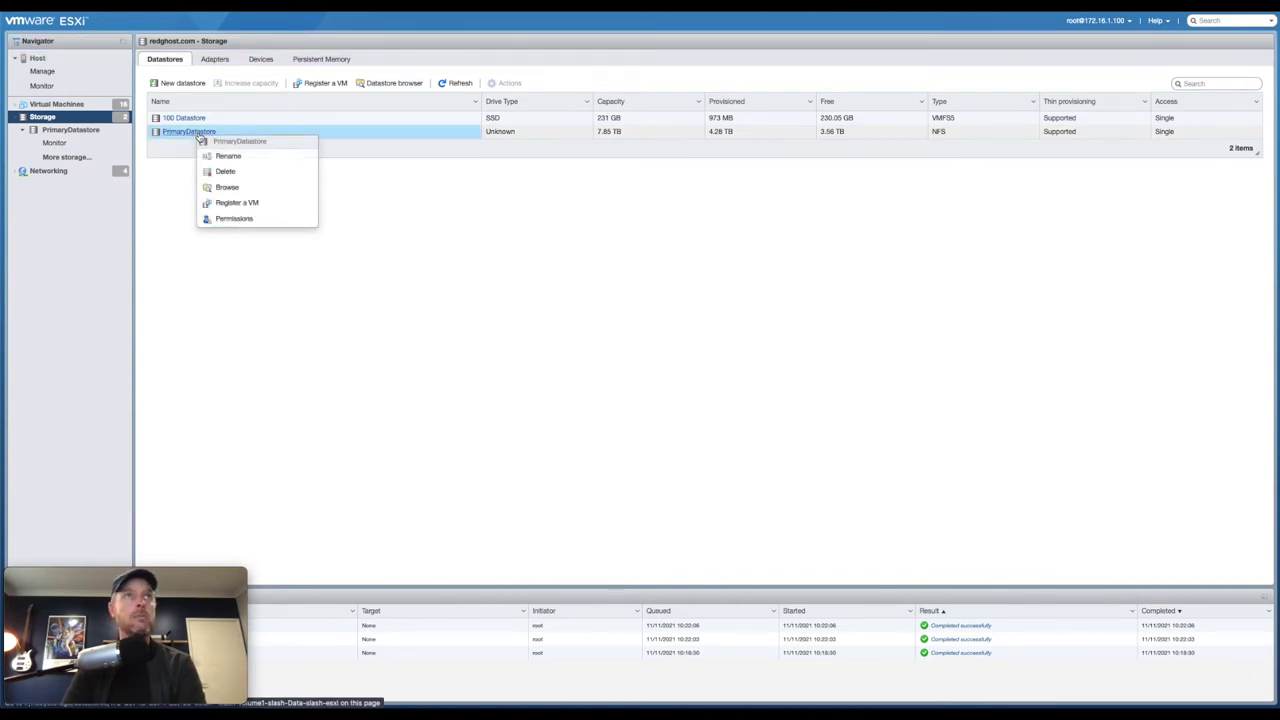
pyautogui.click(236, 188)
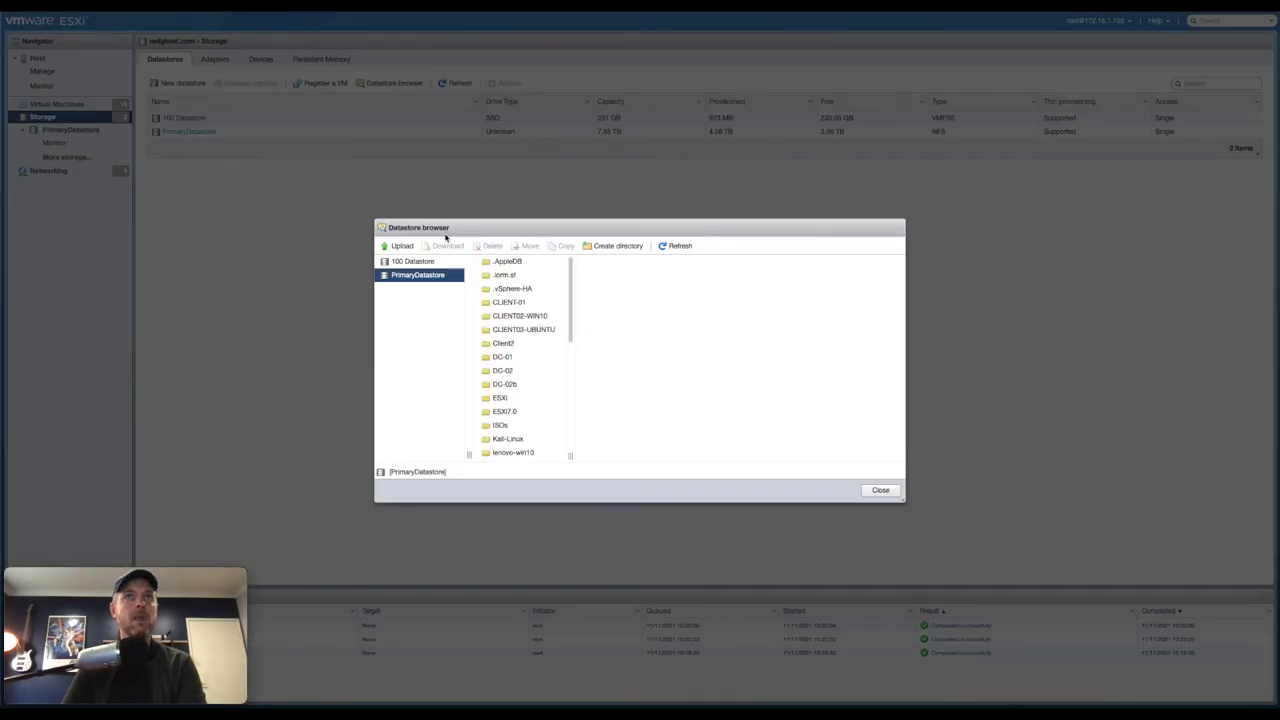
pyautogui.click(488, 263)
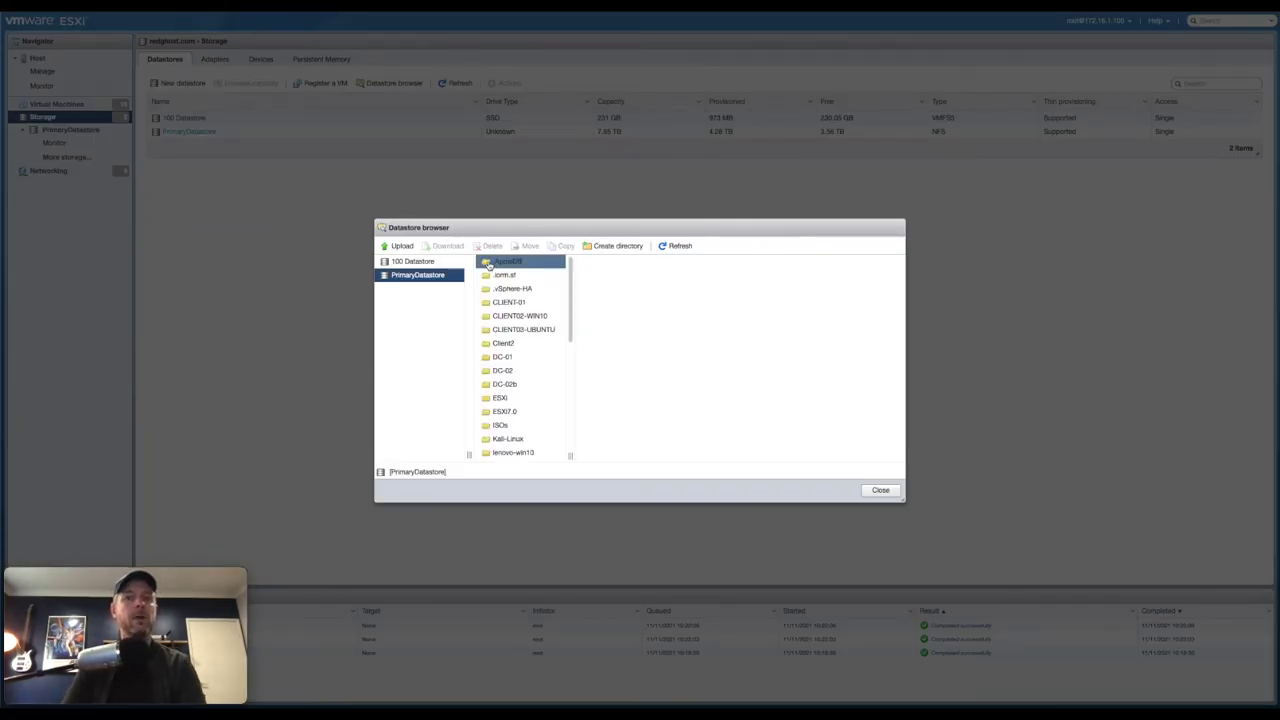
pyautogui.click(510, 427)
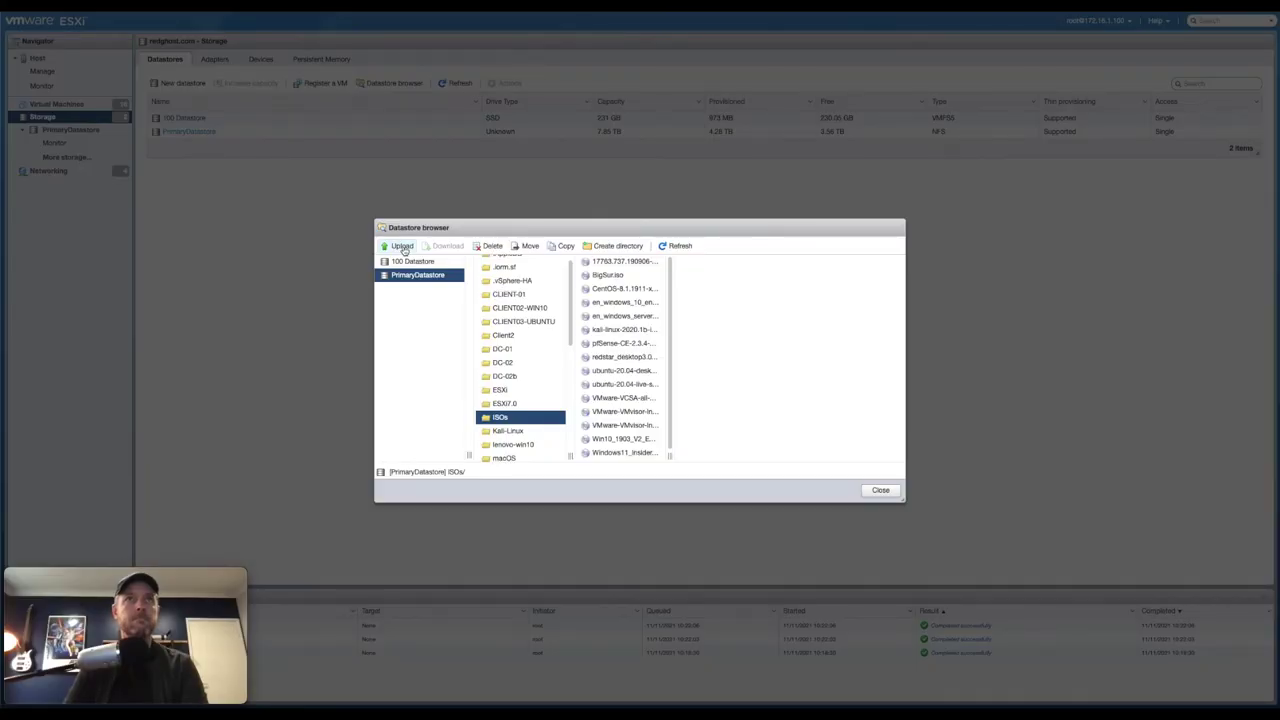
pyautogui.click(403, 247)
pyautogui.click(452, 286)
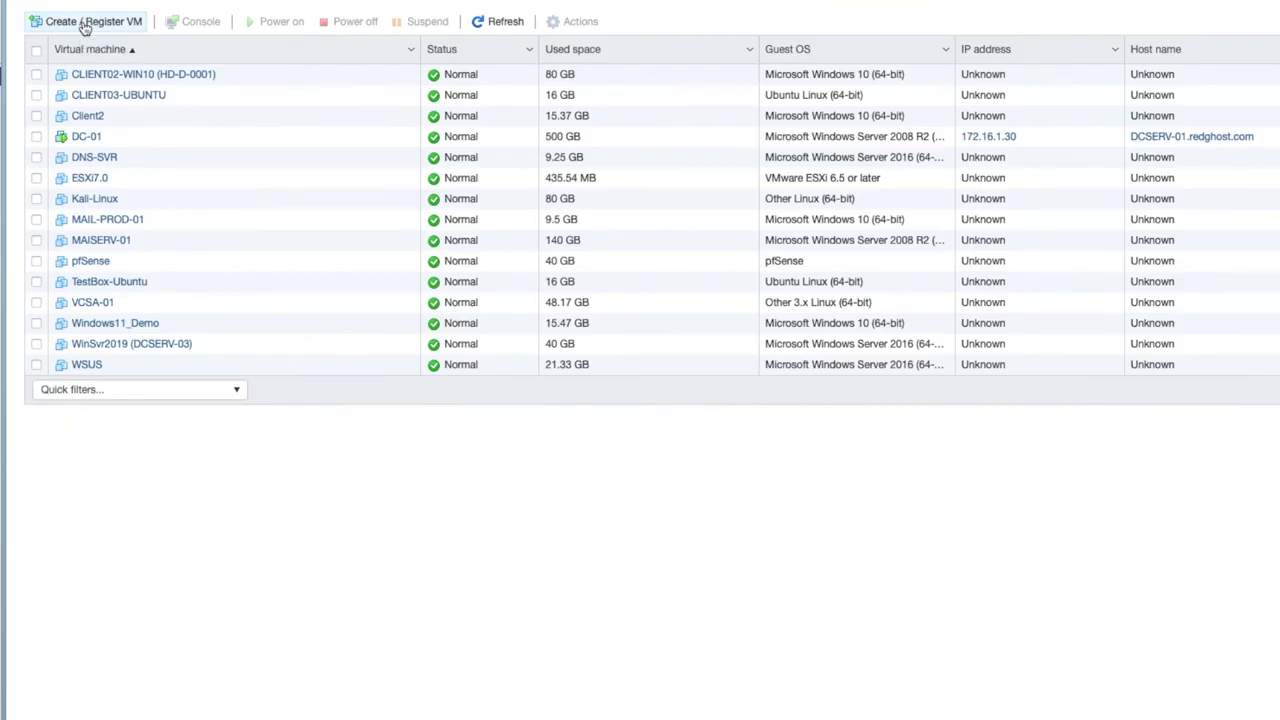
# Start creating a new virtual machine in ESXi and name it macOS VM
pyautogui.click(85, 25)
pyautogui.click(627, 315)
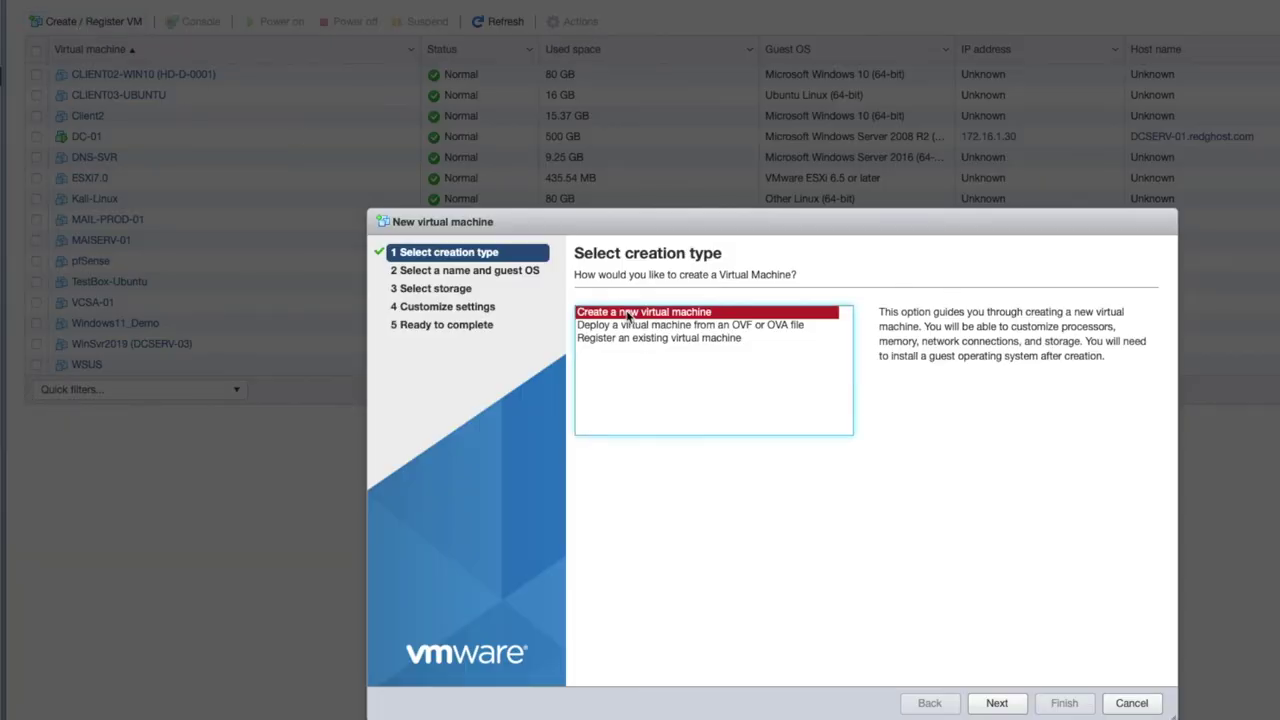
pyautogui.click(997, 703)
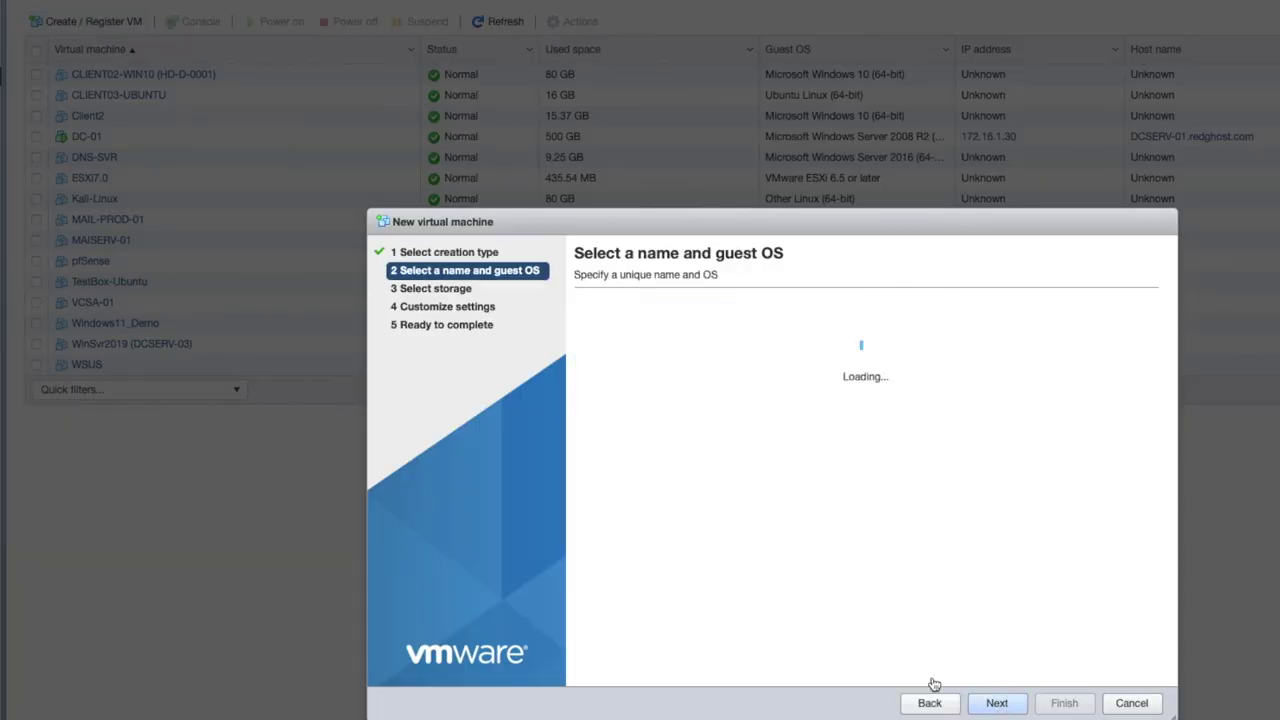
pyautogui.click(638, 336)
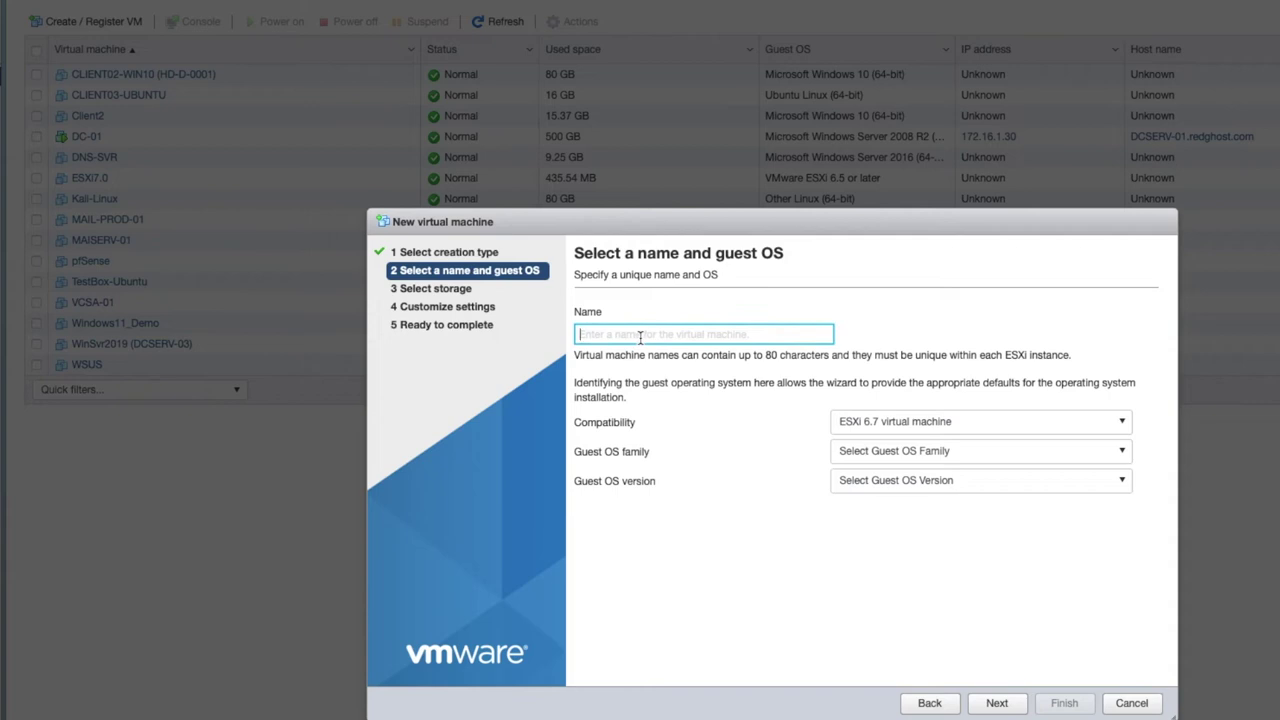
pyautogui.write('macOS VM')
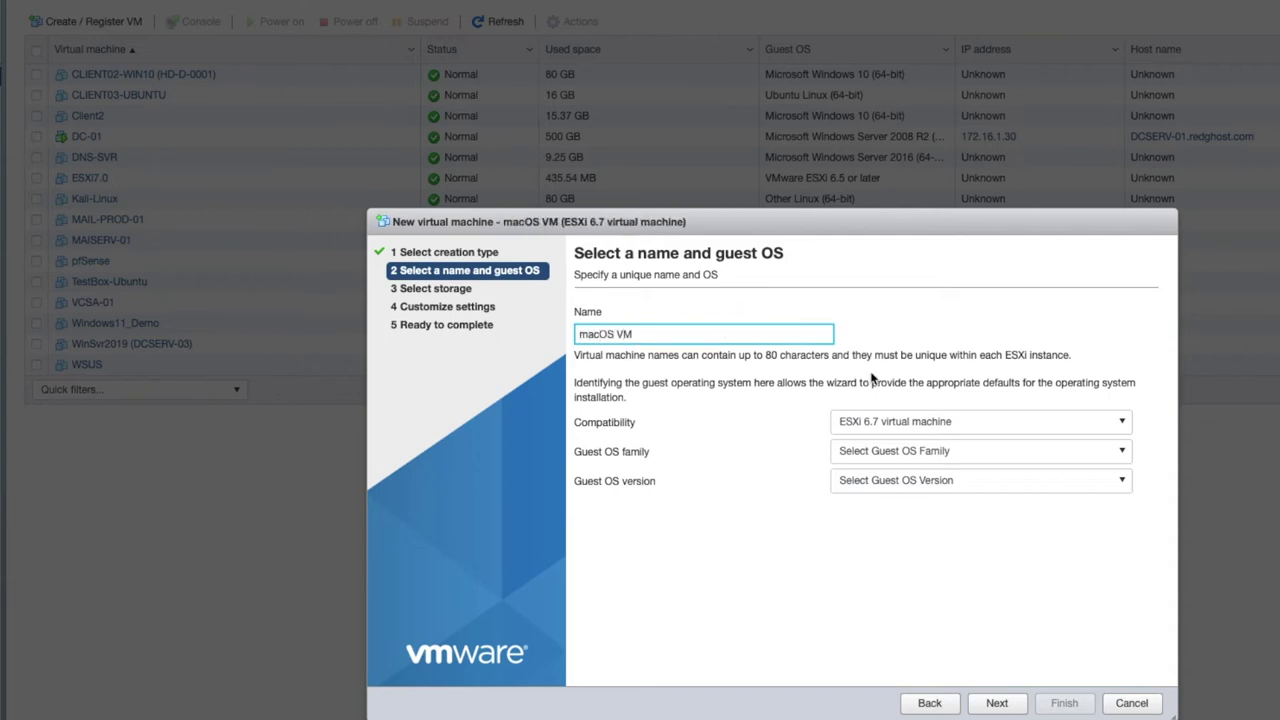
# Set the virtual machine's compatibility to ESXi 6.7 virtual machine and its guest OS family to Mac OS
pyautogui.click(903, 424)
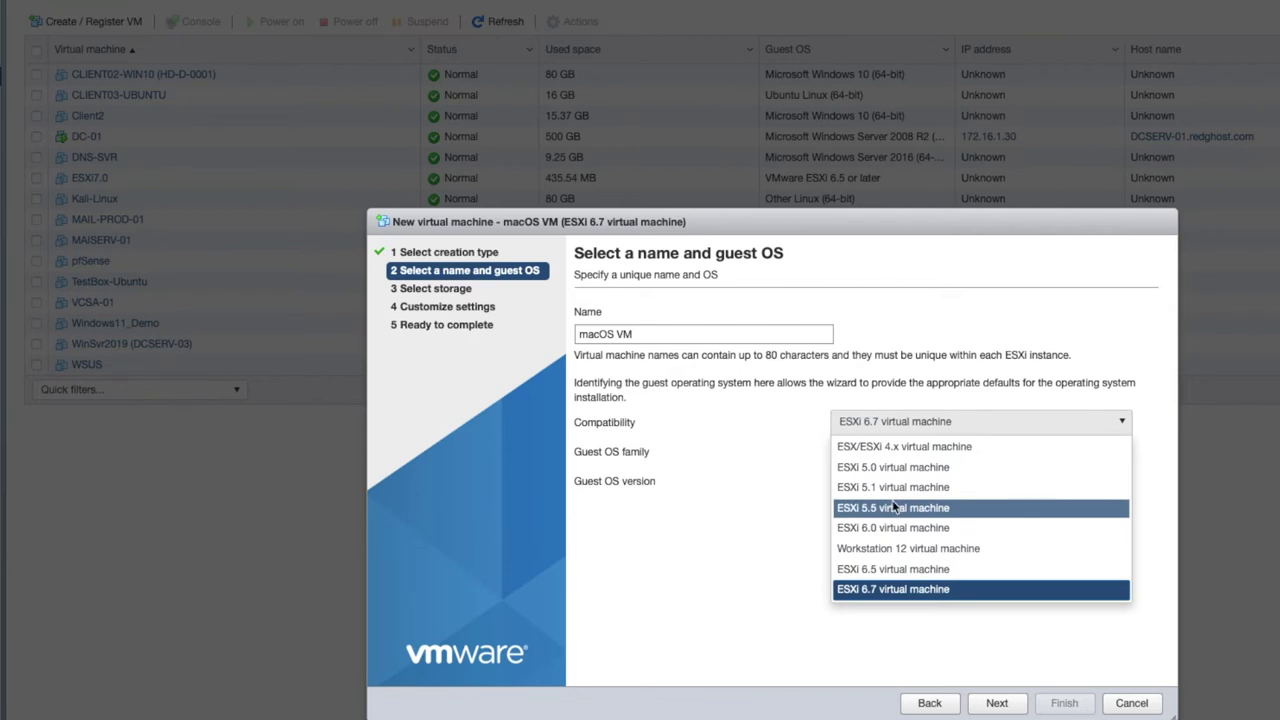
pyautogui.click(880, 592)
pyautogui.click(842, 453)
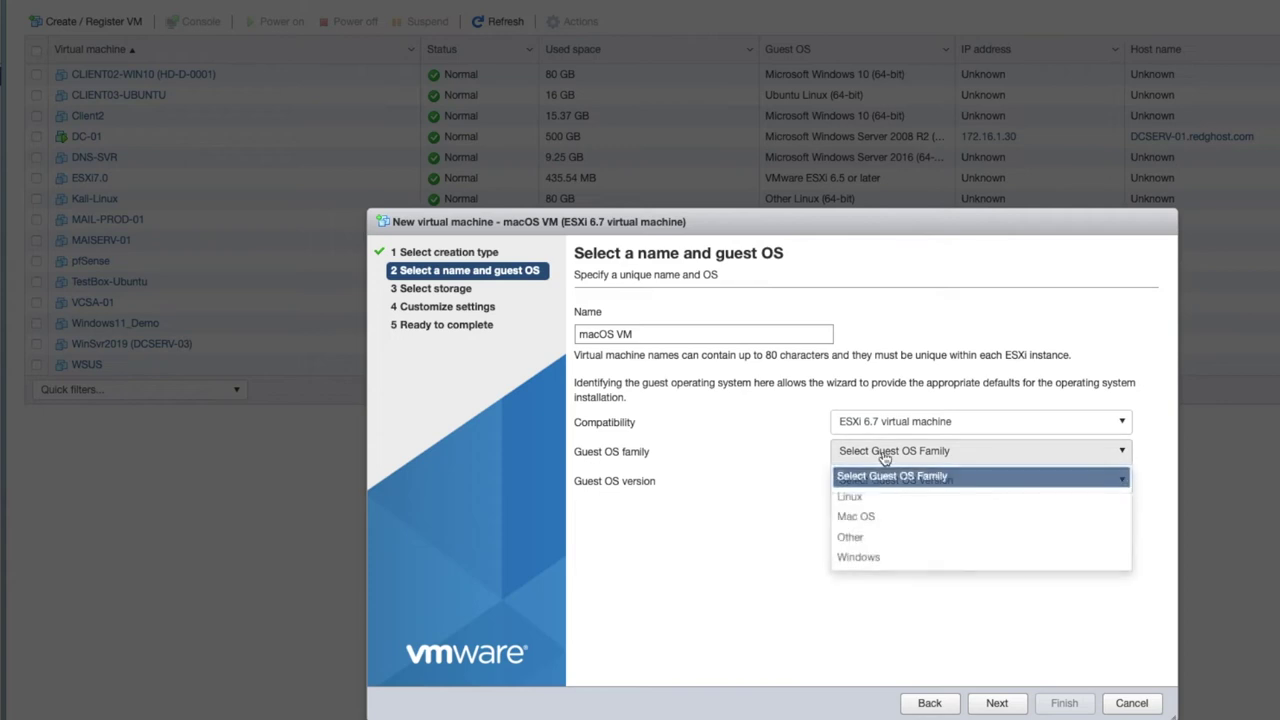
pyautogui.click(872, 518)
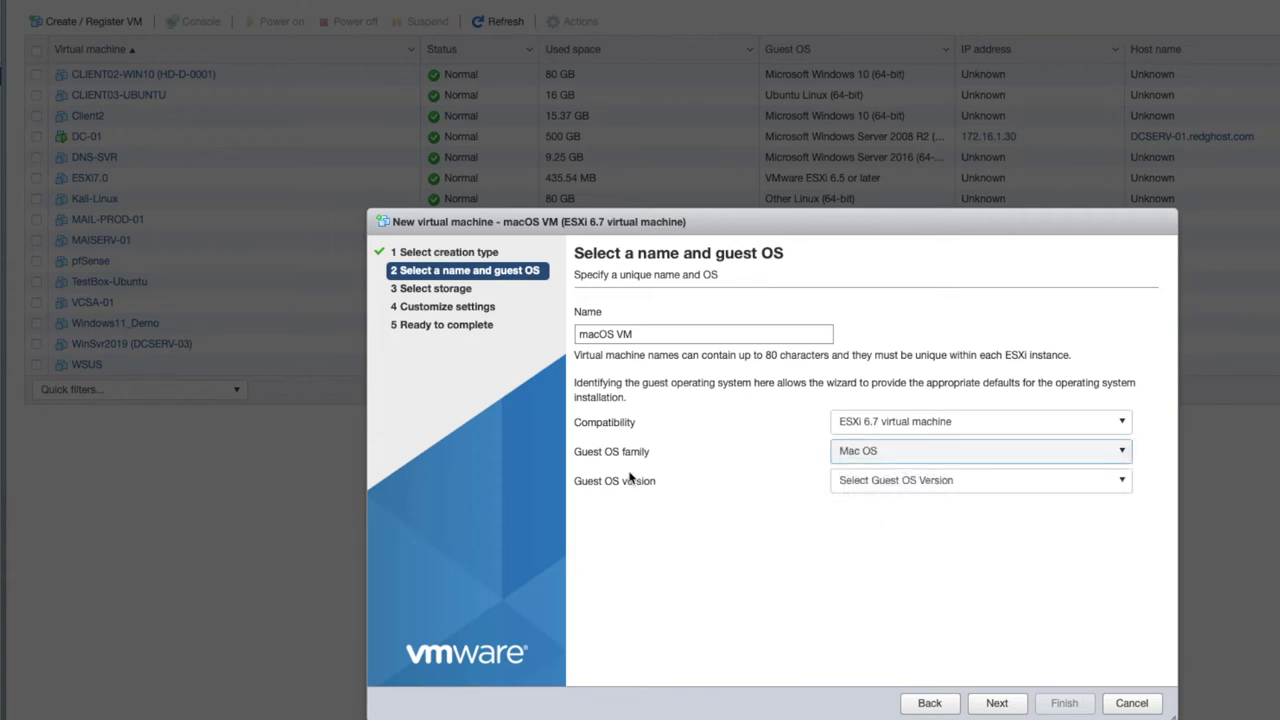
# Set the virtual machine's guest OS version to Apple macOS 10.14 (64-bit)
pyautogui.click(889, 481)
pyautogui.scroll(-5, 981, 550)
pyautogui.scroll(5, 981, 550)
pyautogui.scroll(-2, 983, 552)
pyautogui.scroll(3, 983, 552)
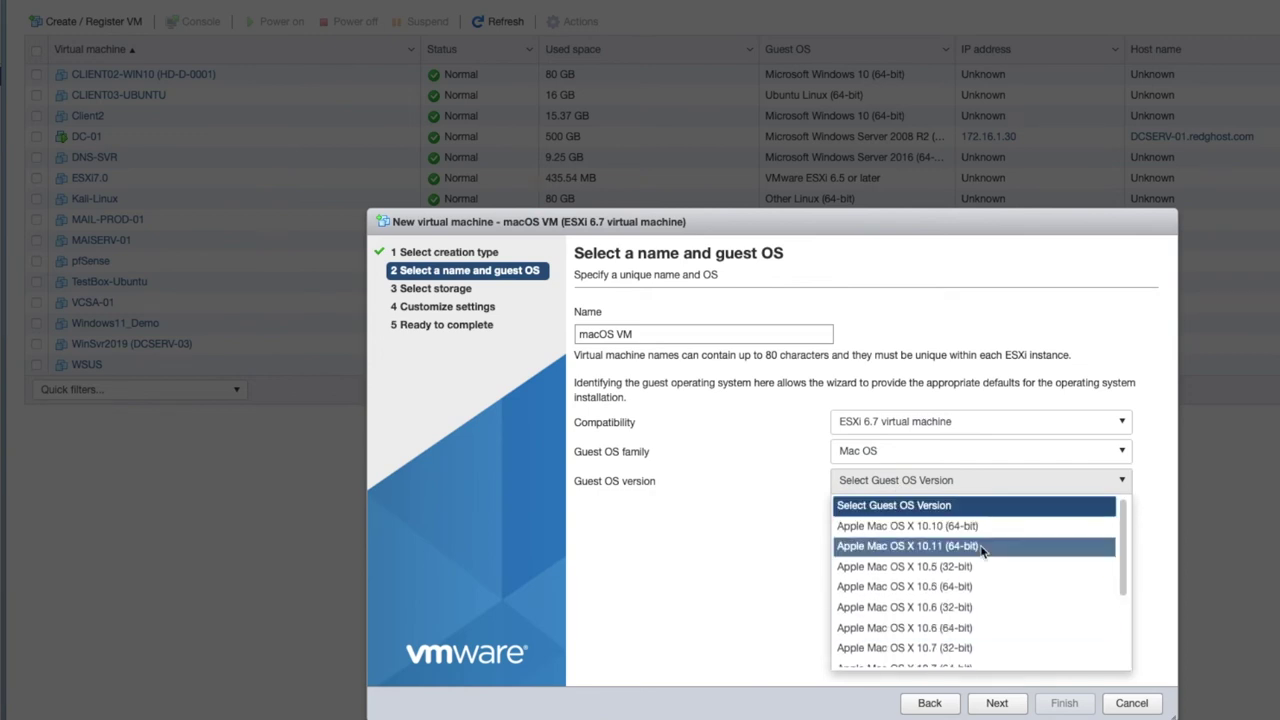
pyautogui.scroll(-4, 981, 552)
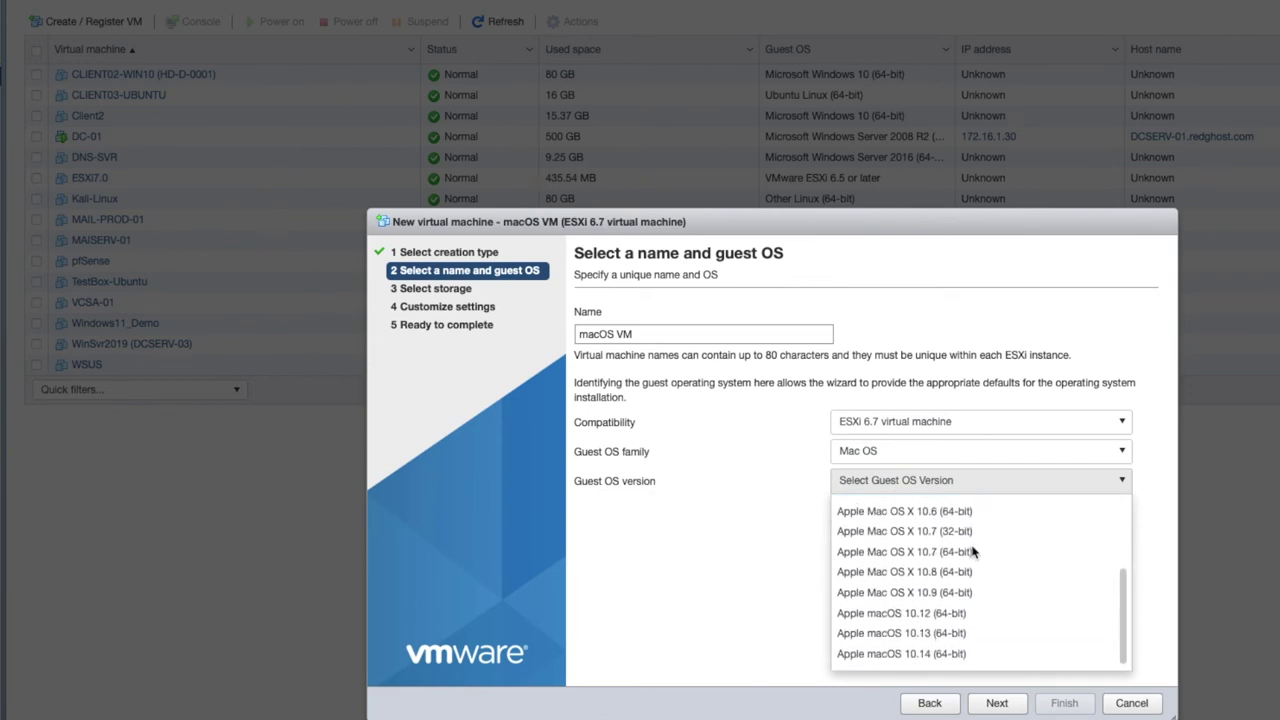
pyautogui.click(922, 657)
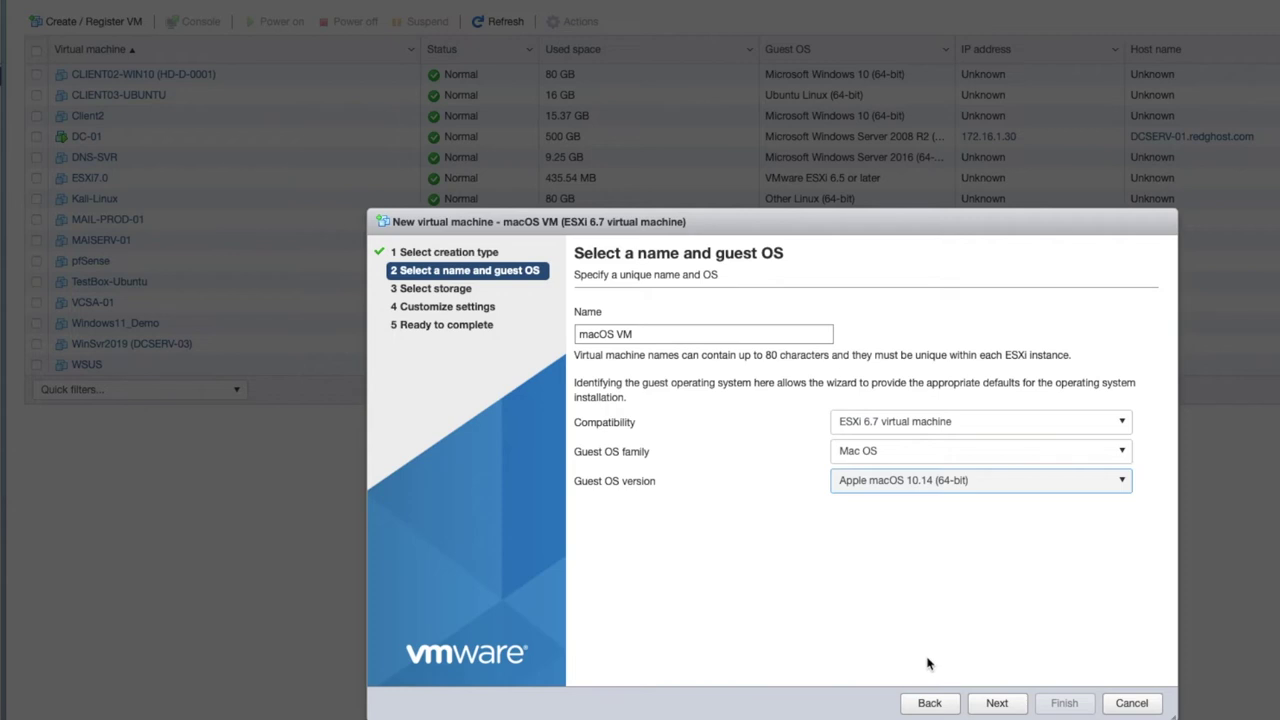
# Continue to storage selection and choose PrimaryDatastore for the virtual machine's files and disks
pyautogui.click(1012, 705)
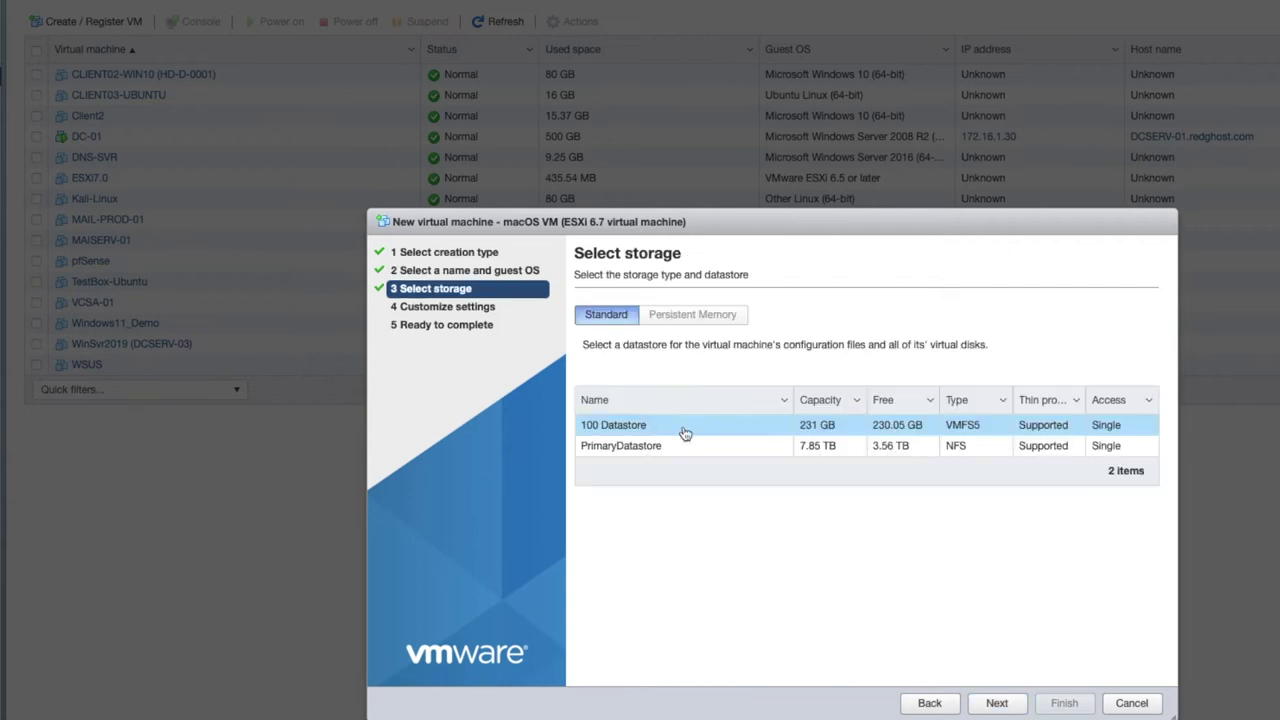
pyautogui.click(659, 452)
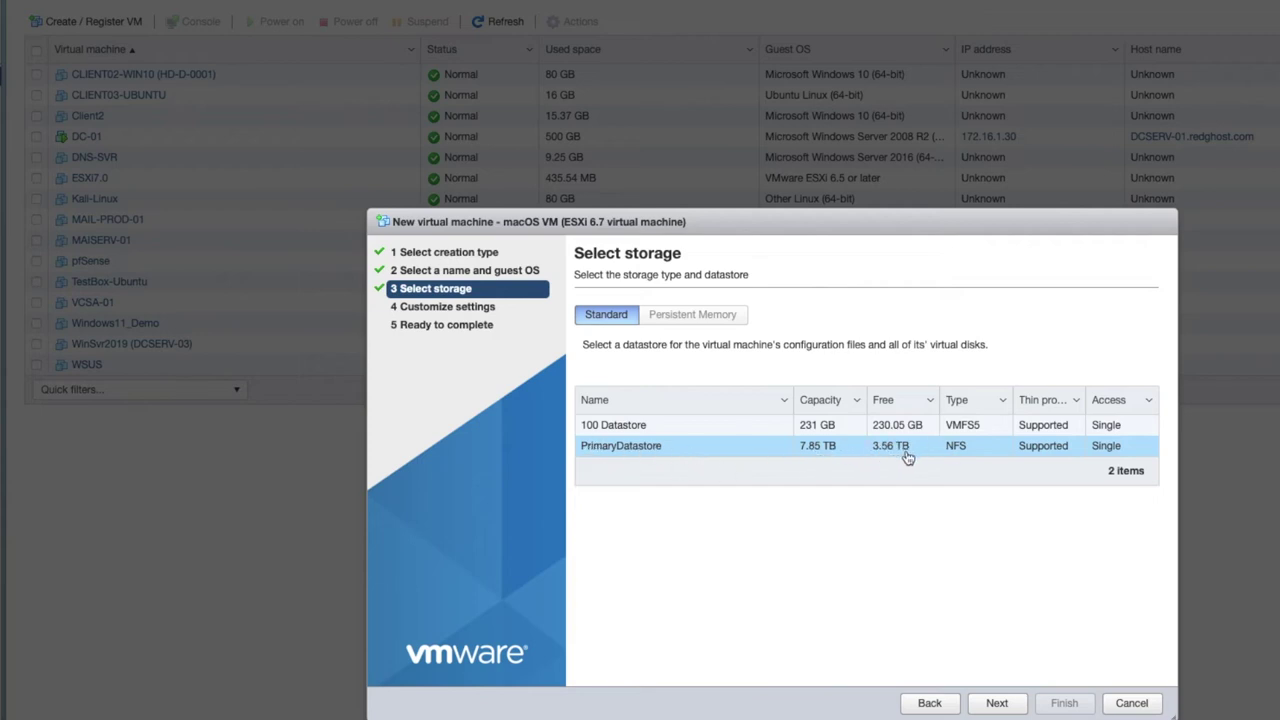
pyautogui.click(996, 703)
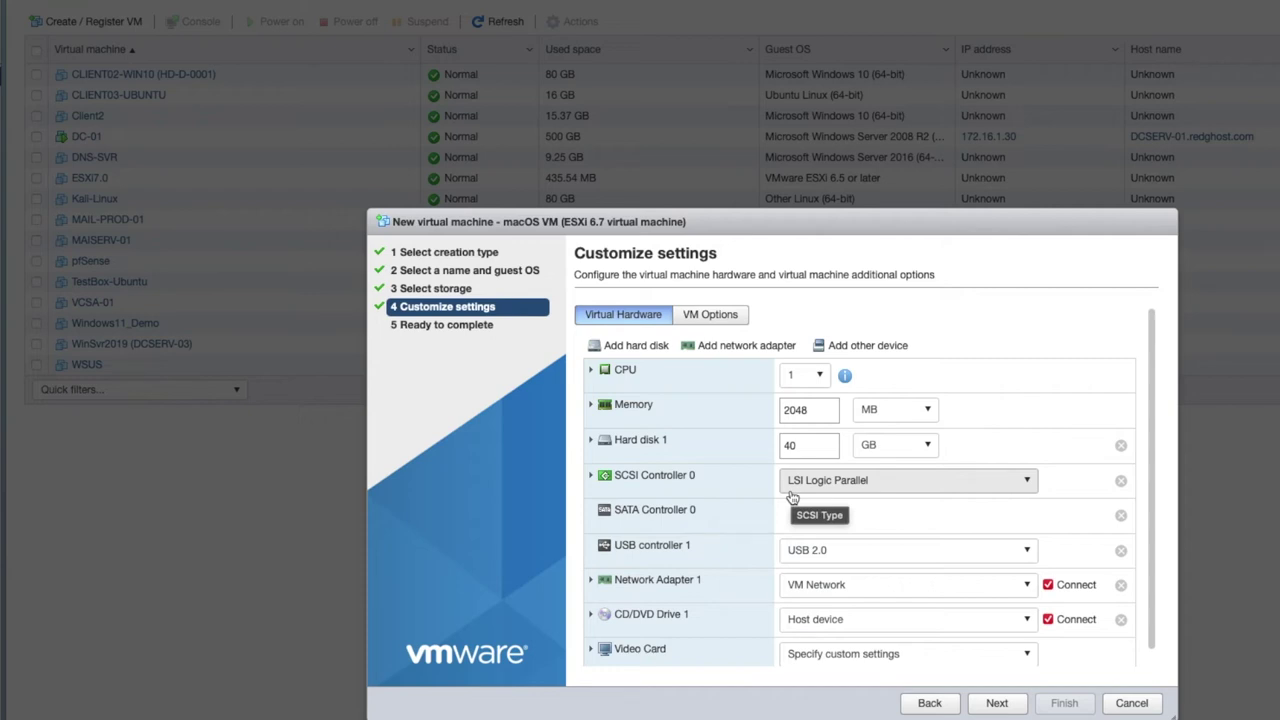
# Set the virtual machine's memory to 4 GB
pyautogui.click(857, 421)
pyautogui.click(874, 454)
pyautogui.doubleClick(805, 410)
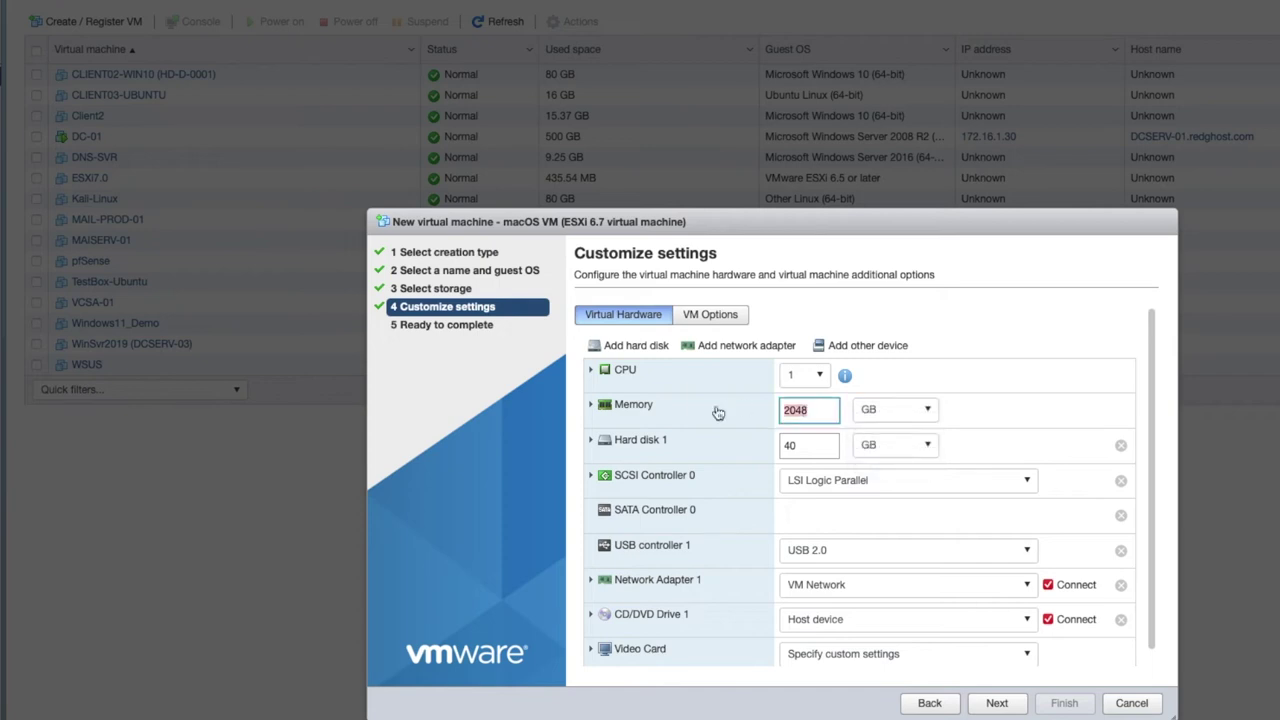
pyautogui.write('4')
pyautogui.click(820, 446)
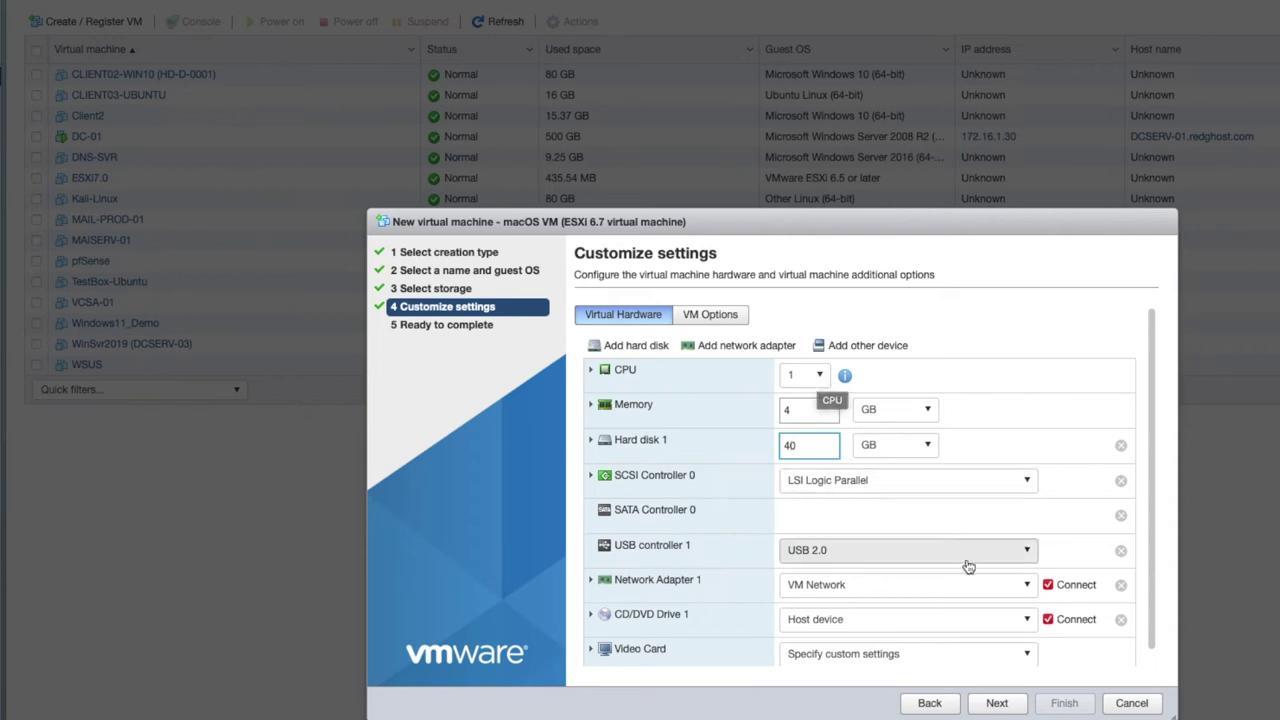
# Attach BigSur.iso from PrimaryDatastore's ISOs folder to CD/DVD Drive 1 as a datastore ISO file and finish creating the virtual machine
pyautogui.scroll(-1, 838, 612)
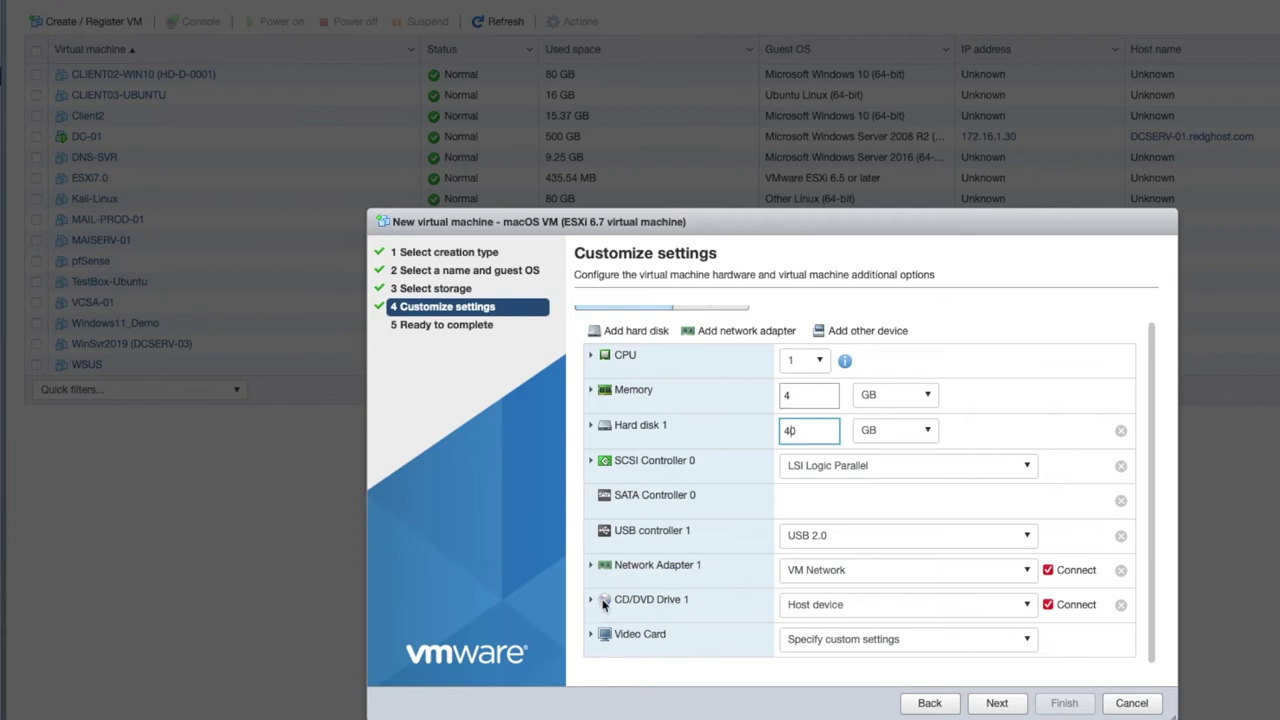
pyautogui.click(904, 609)
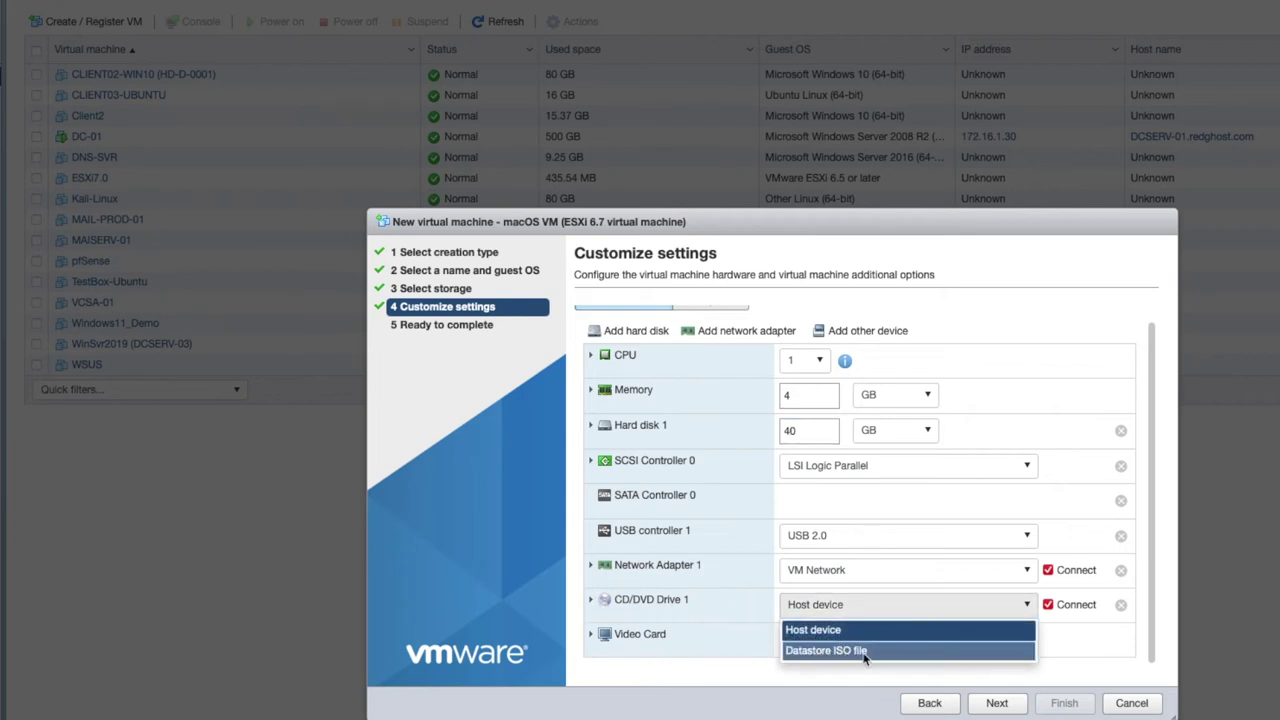
pyautogui.click(840, 651)
pyautogui.click(514, 343)
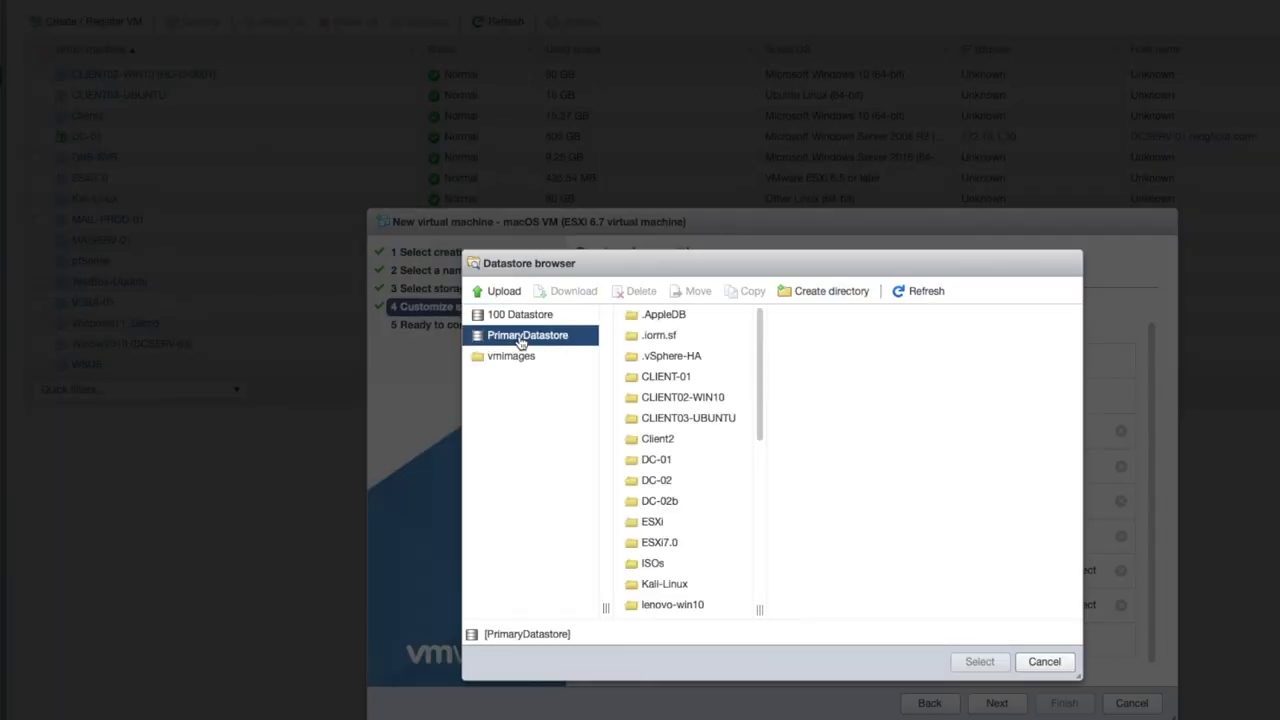
pyautogui.click(664, 563)
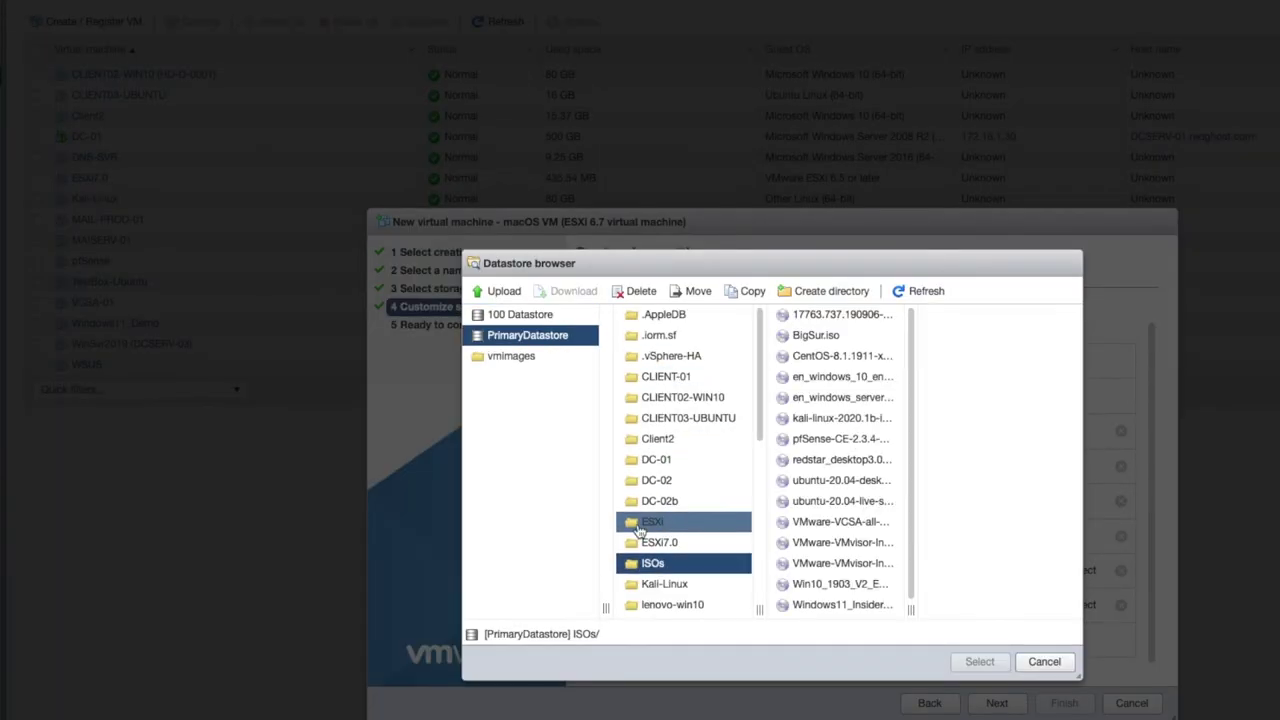
pyautogui.click(820, 340)
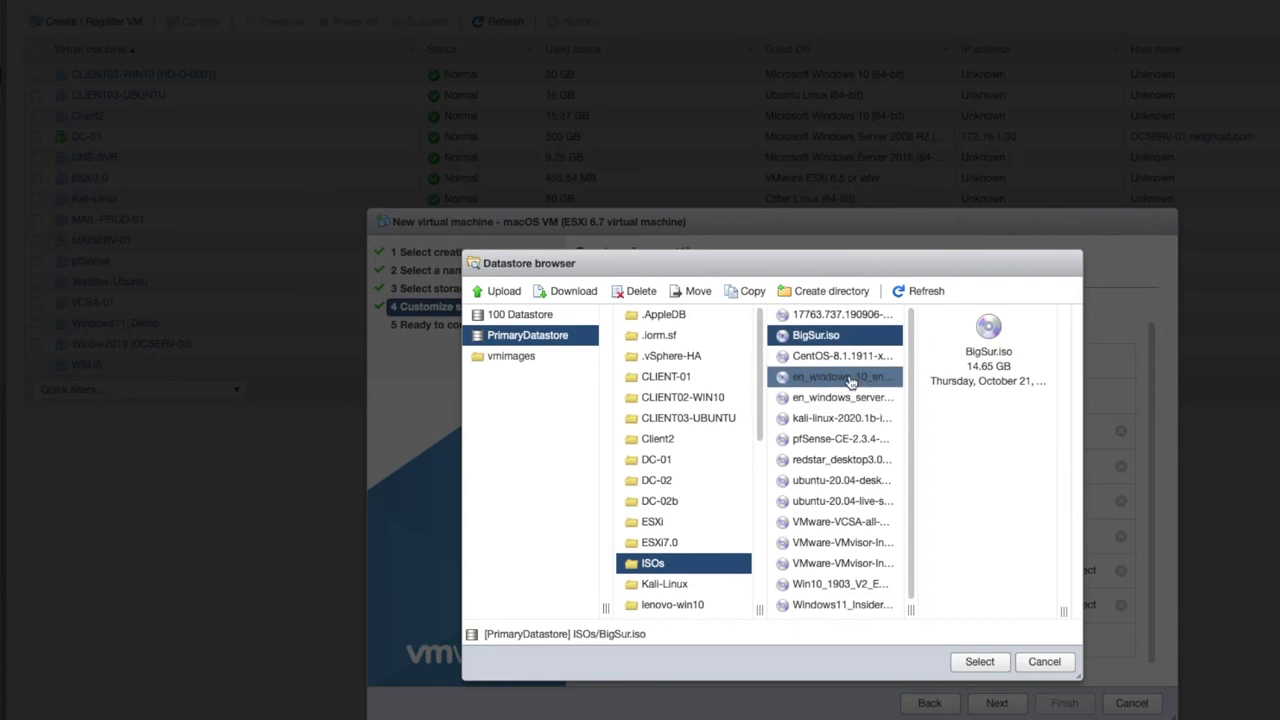
pyautogui.click(978, 662)
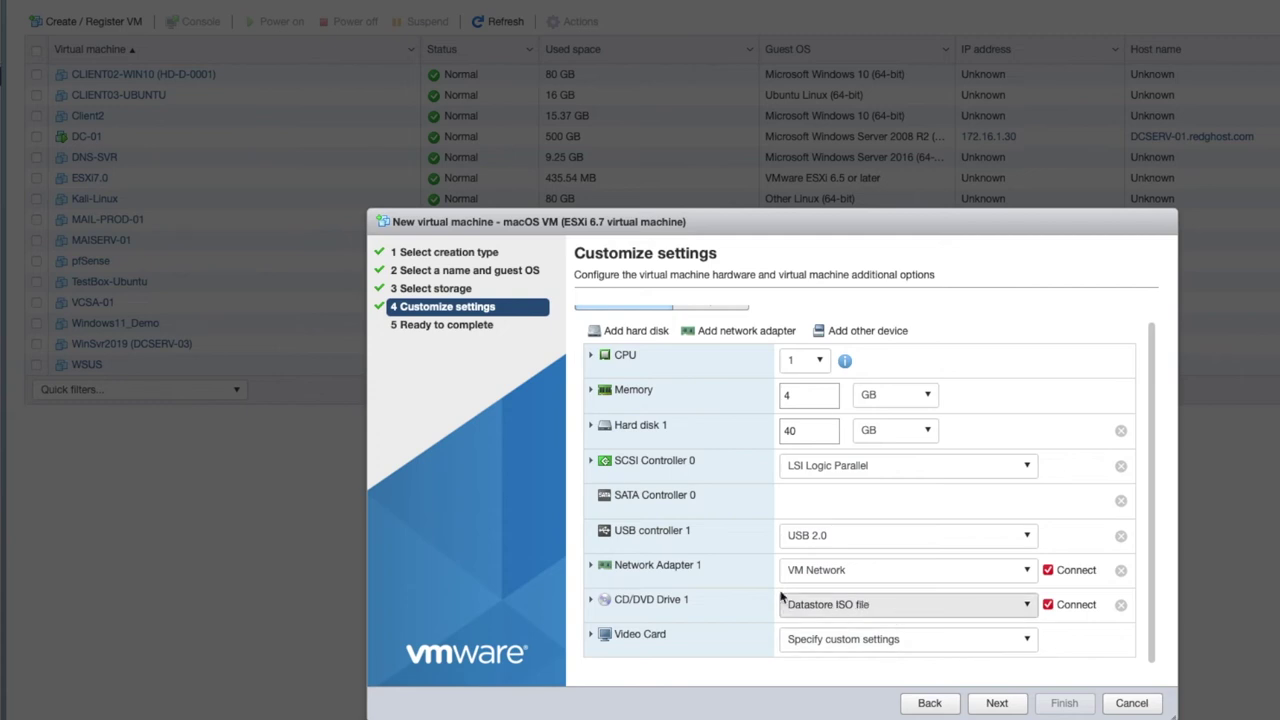
pyautogui.click(1000, 703)
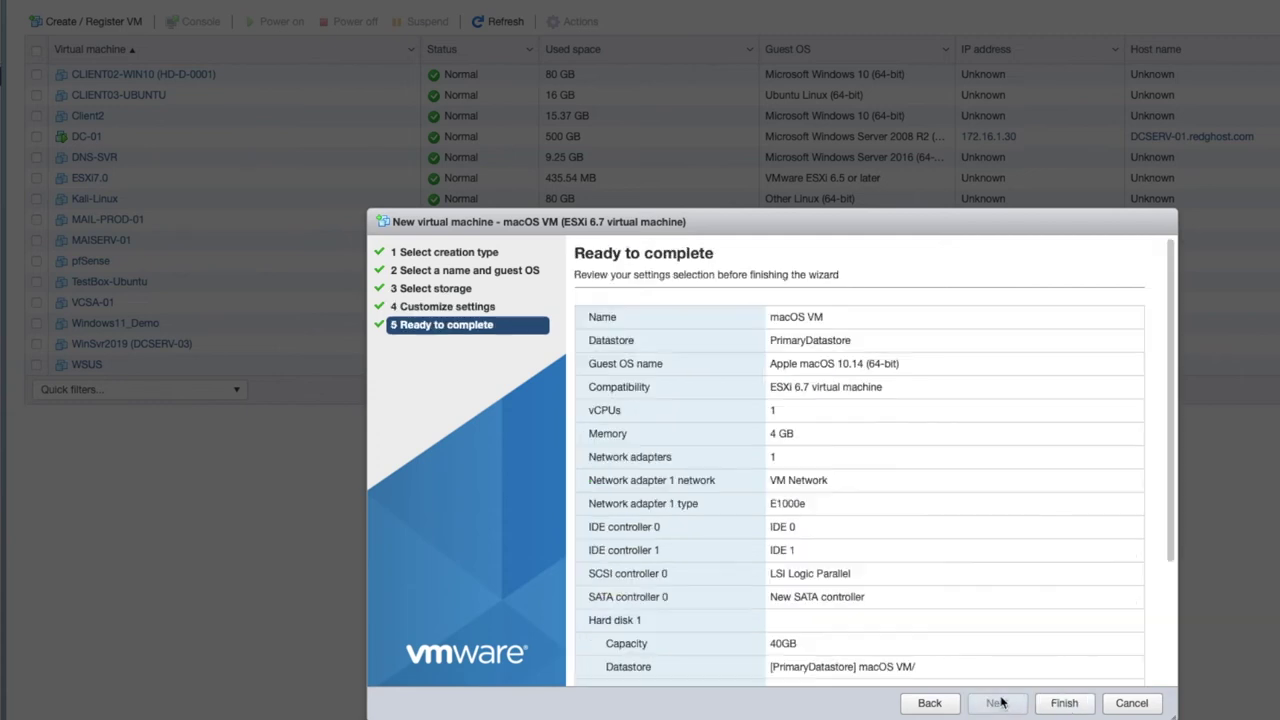
pyautogui.click(1066, 704)
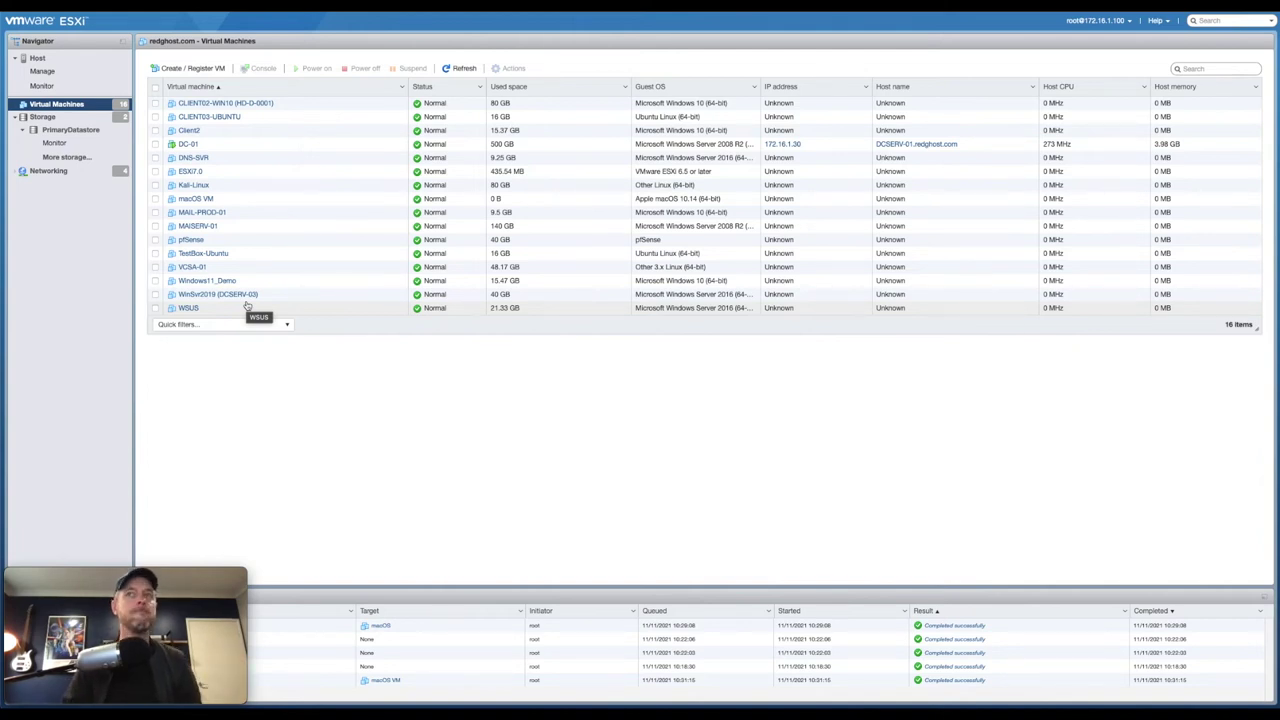
# Switch to the text note and examine the GitHub download link for esxi-unlocker-master.zip
pyautogui.click(916, 700)
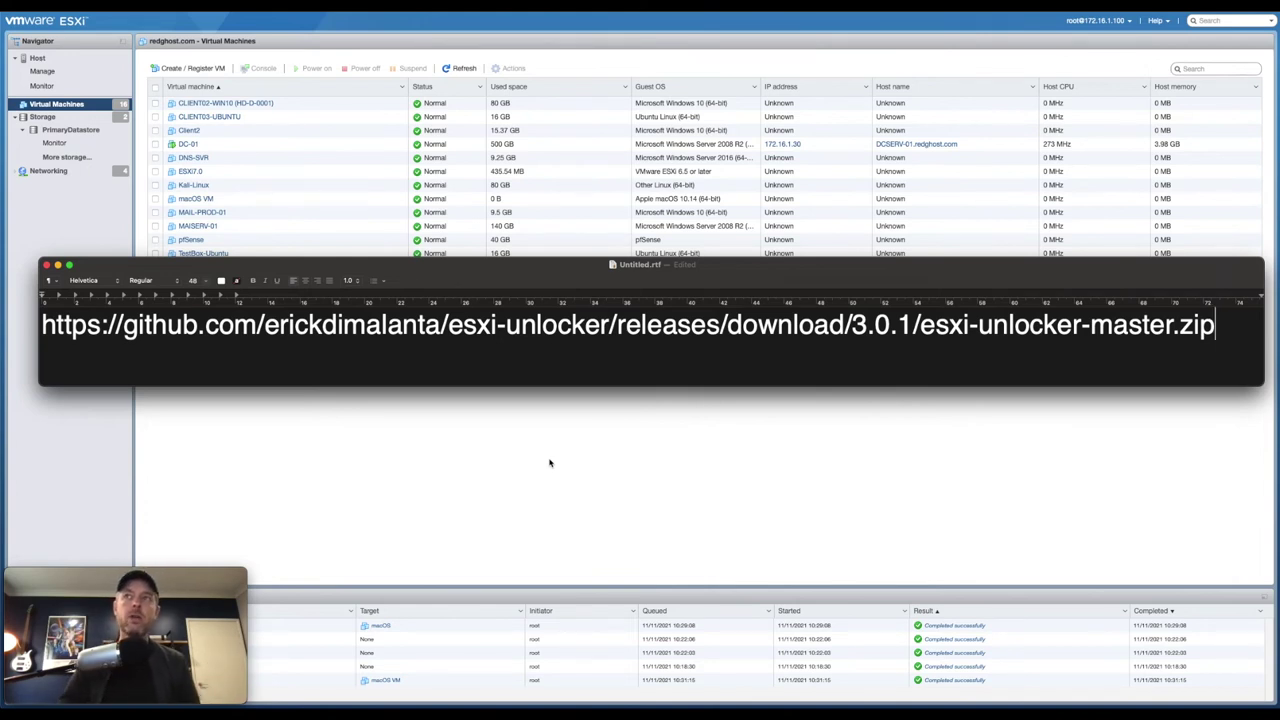
pyautogui.moveTo(925, 326); pyautogui.dragTo(1079, 325)
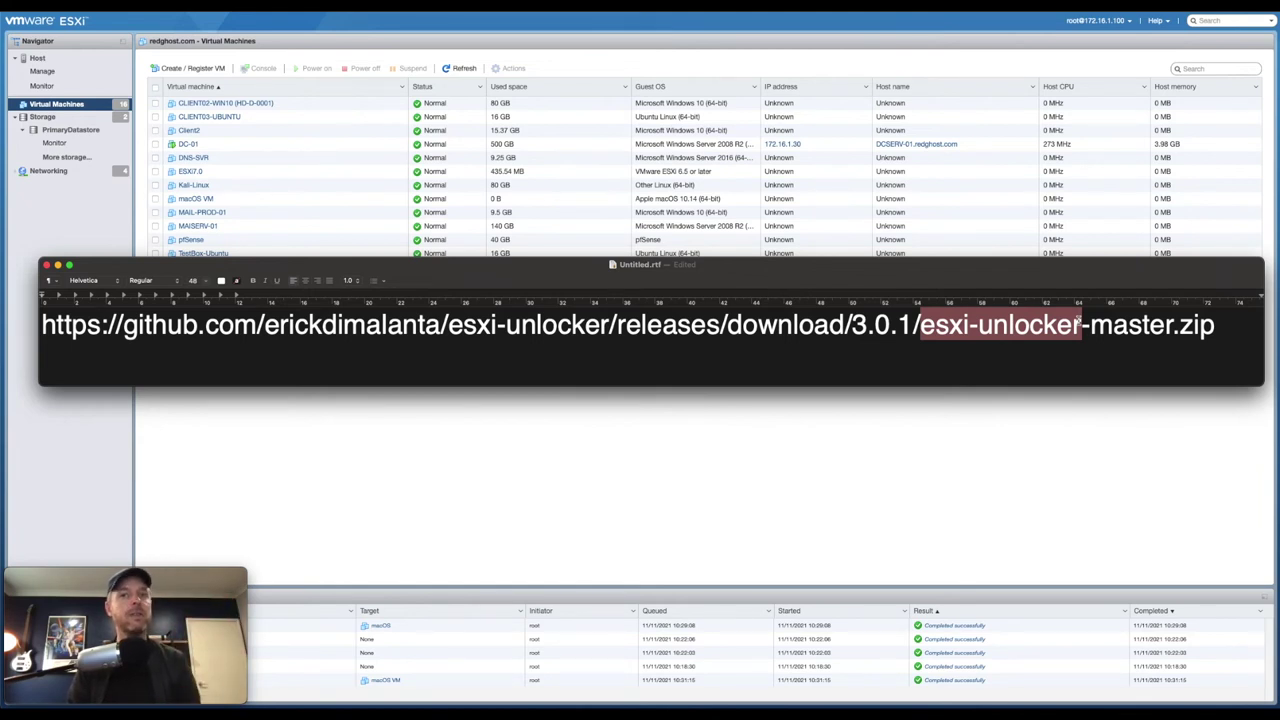
# In the ESXi storage view, browse PrimaryDatastore and open its ISOs folder
pyautogui.click(42, 117)
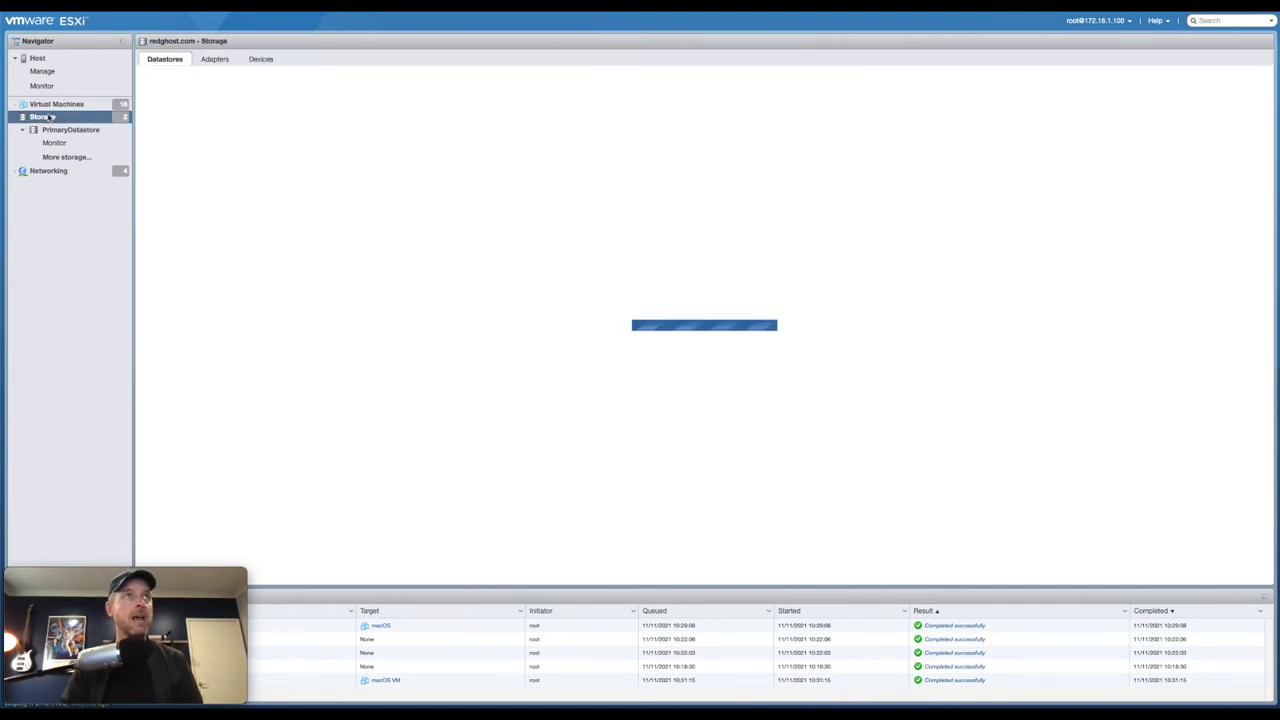
pyautogui.click(70, 130)
pyautogui.click(45, 117)
pyautogui.rightClick(203, 135)
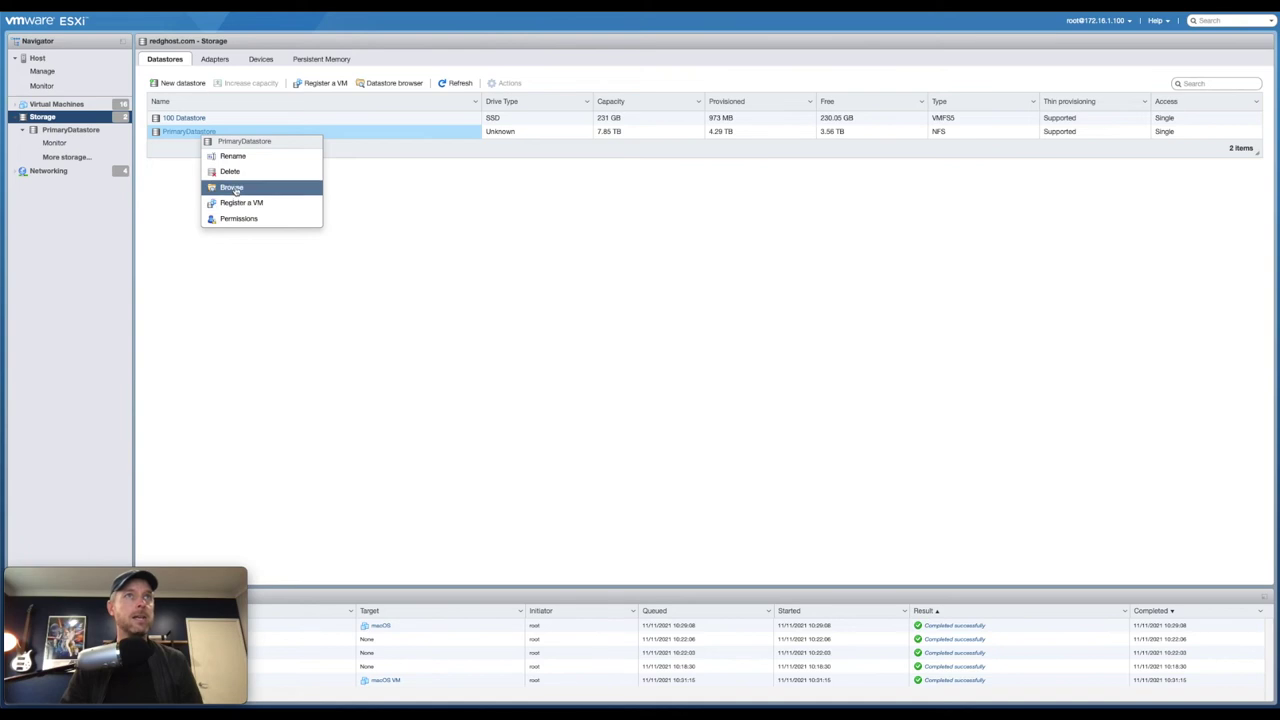
pyautogui.click(236, 190)
pyautogui.click(505, 424)
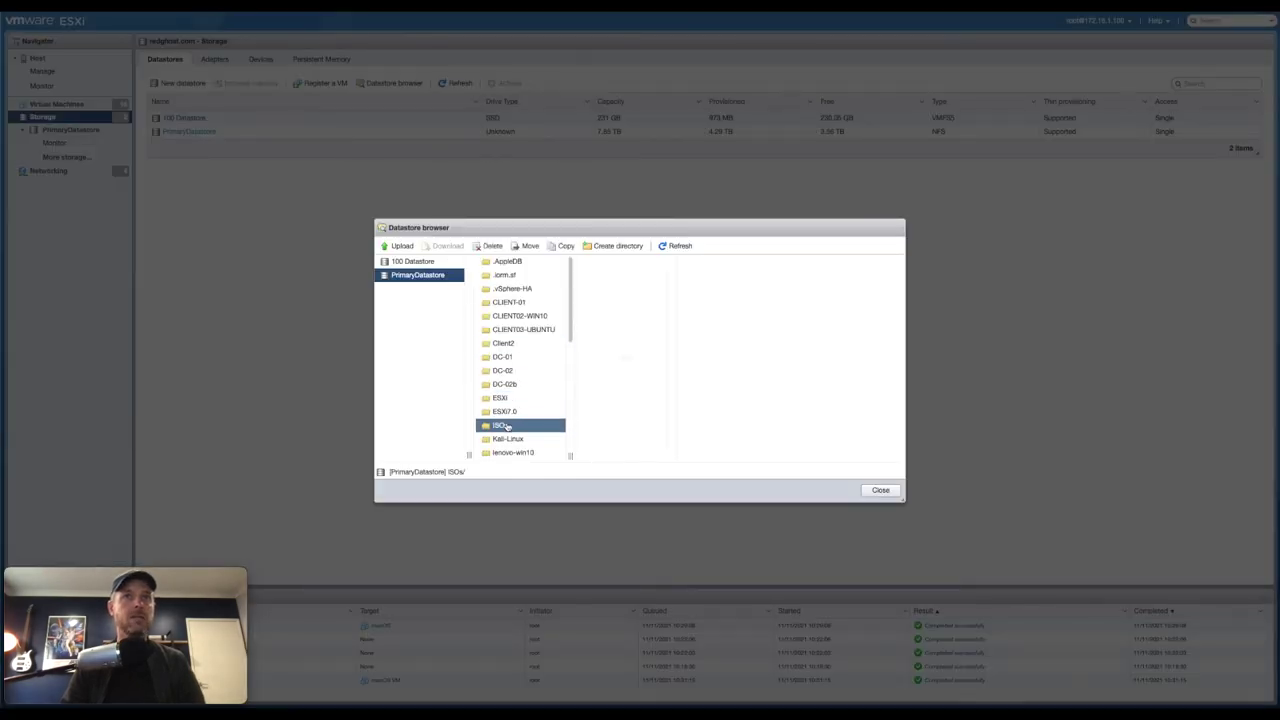
# Upload esxi-unlocker-master.zip from the Desktop into the ISOs folder
pyautogui.click(402, 247)
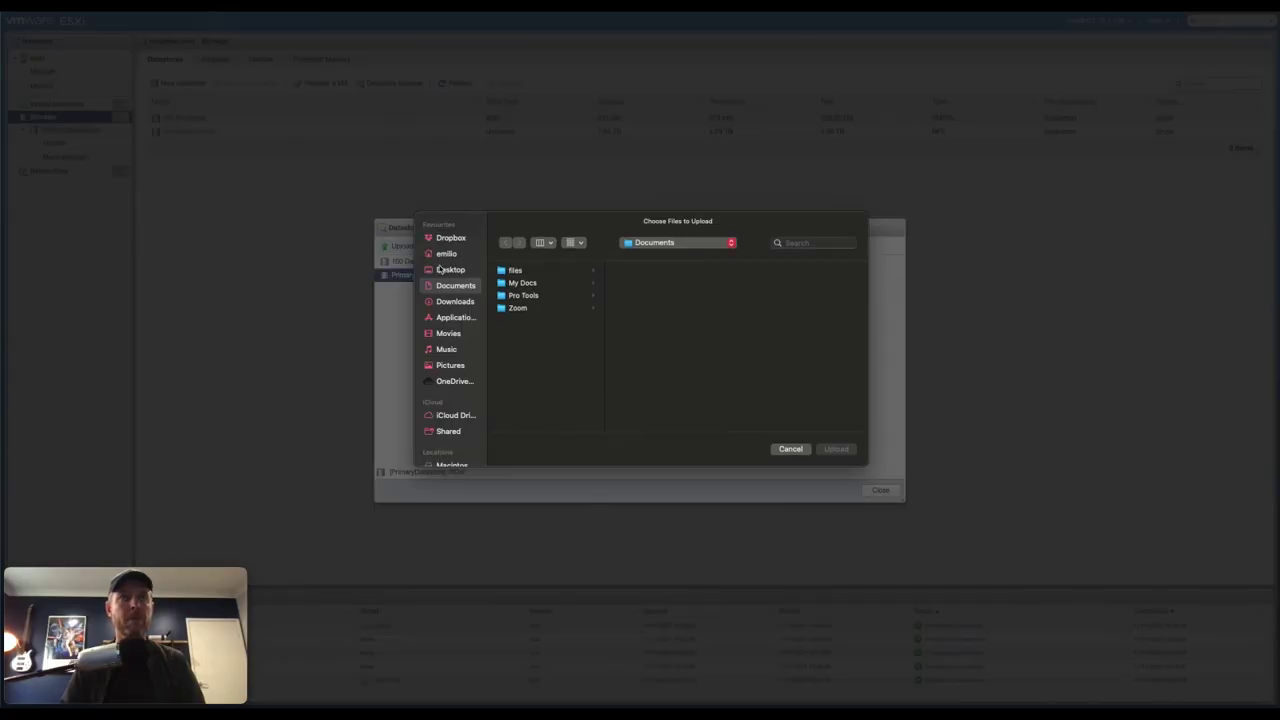
pyautogui.click(446, 270)
pyautogui.click(537, 297)
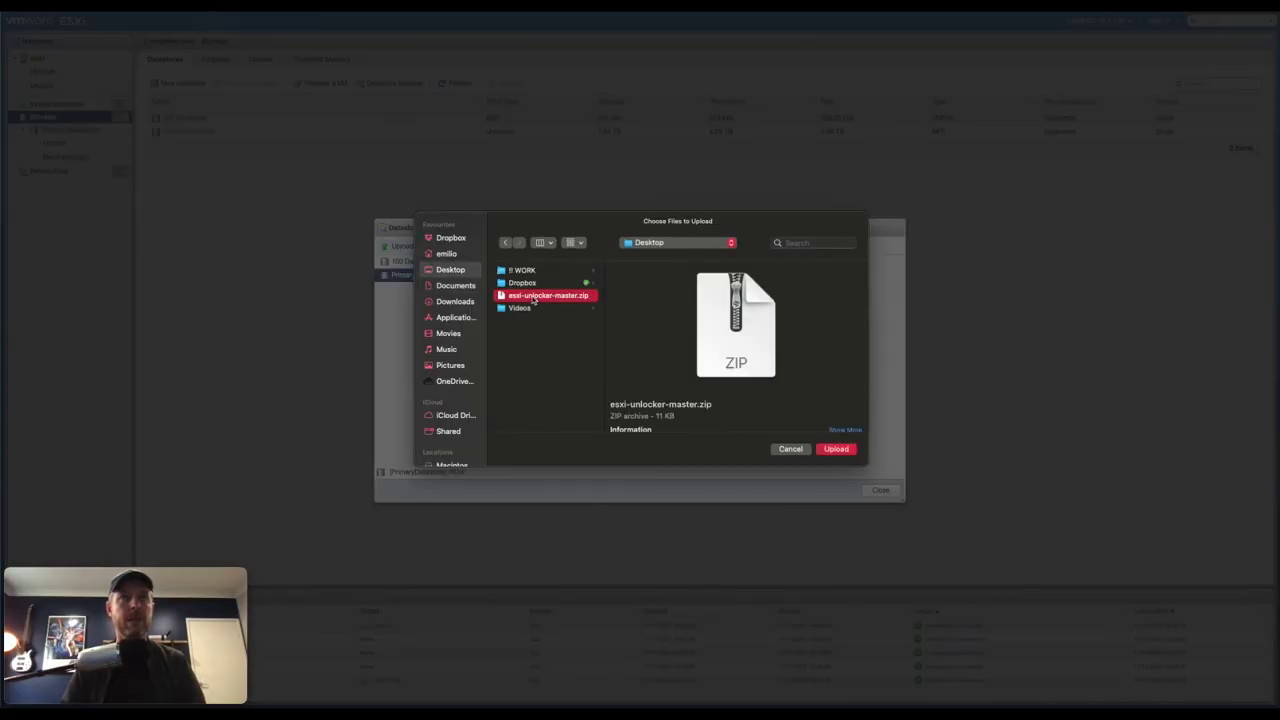
pyautogui.click(836, 448)
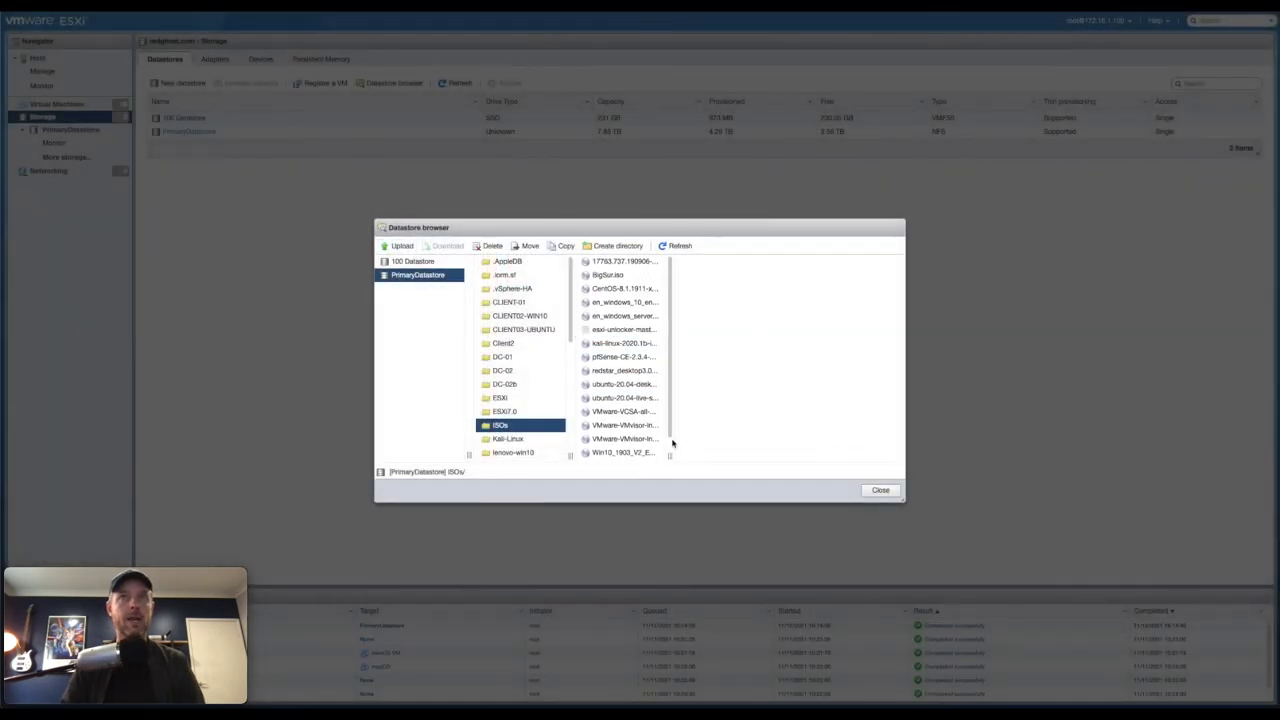
# Widen the file list to check the uploaded esxi-unlocker-master.zip, and close the datastore browser
pyautogui.moveTo(669, 455); pyautogui.dragTo(739, 455)
pyautogui.click(665, 330)
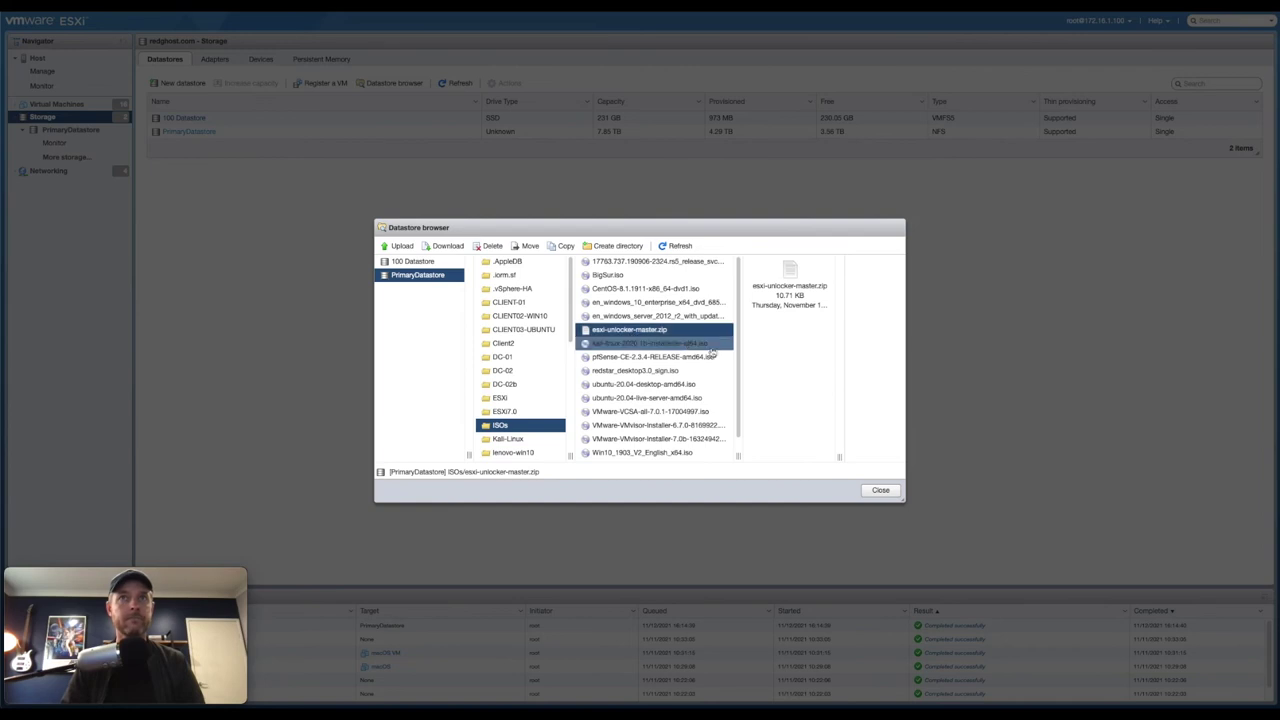
pyautogui.click(880, 490)
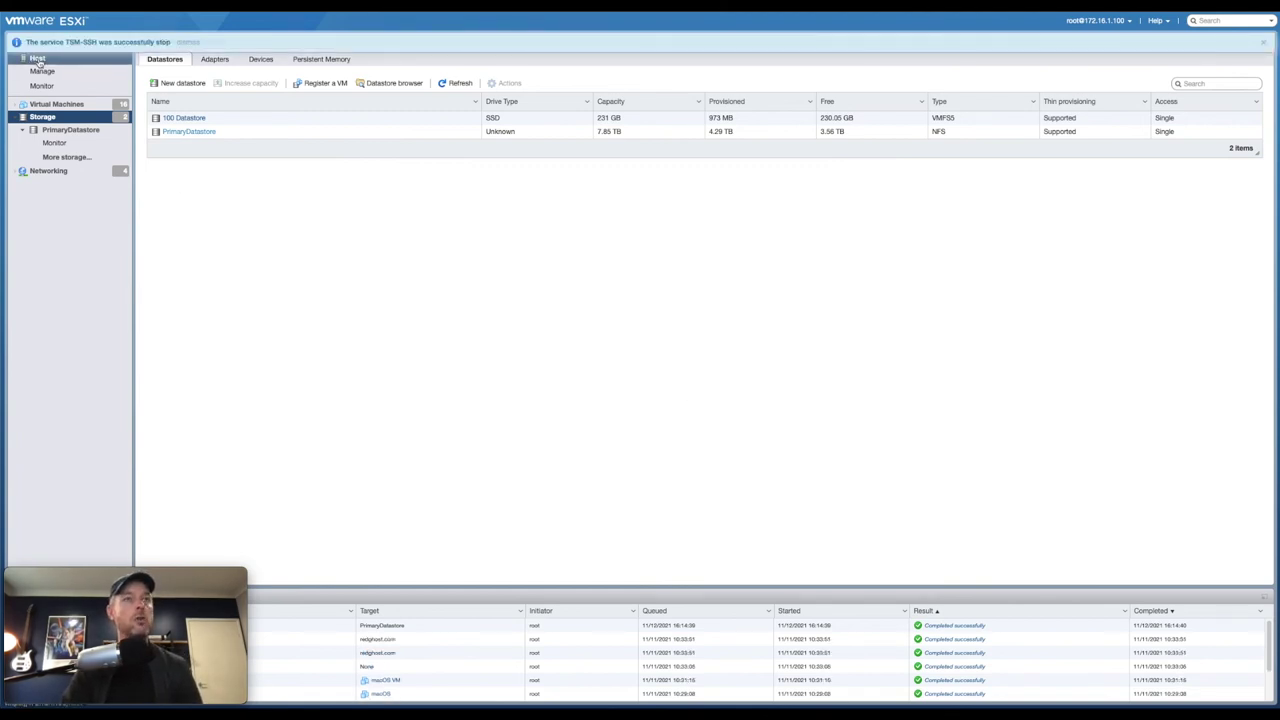
# Start the TSM-SSH service in the host's management settings
pyautogui.click(37, 59)
pyautogui.click(42, 72)
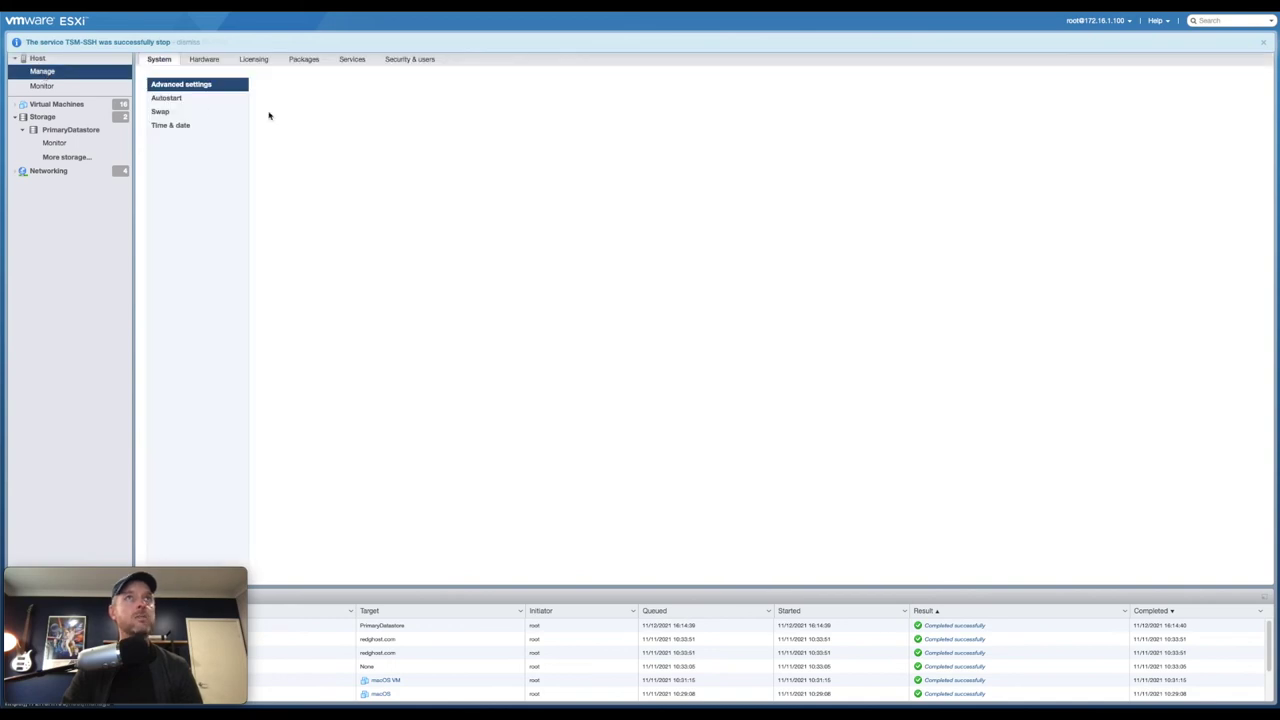
pyautogui.click(352, 60)
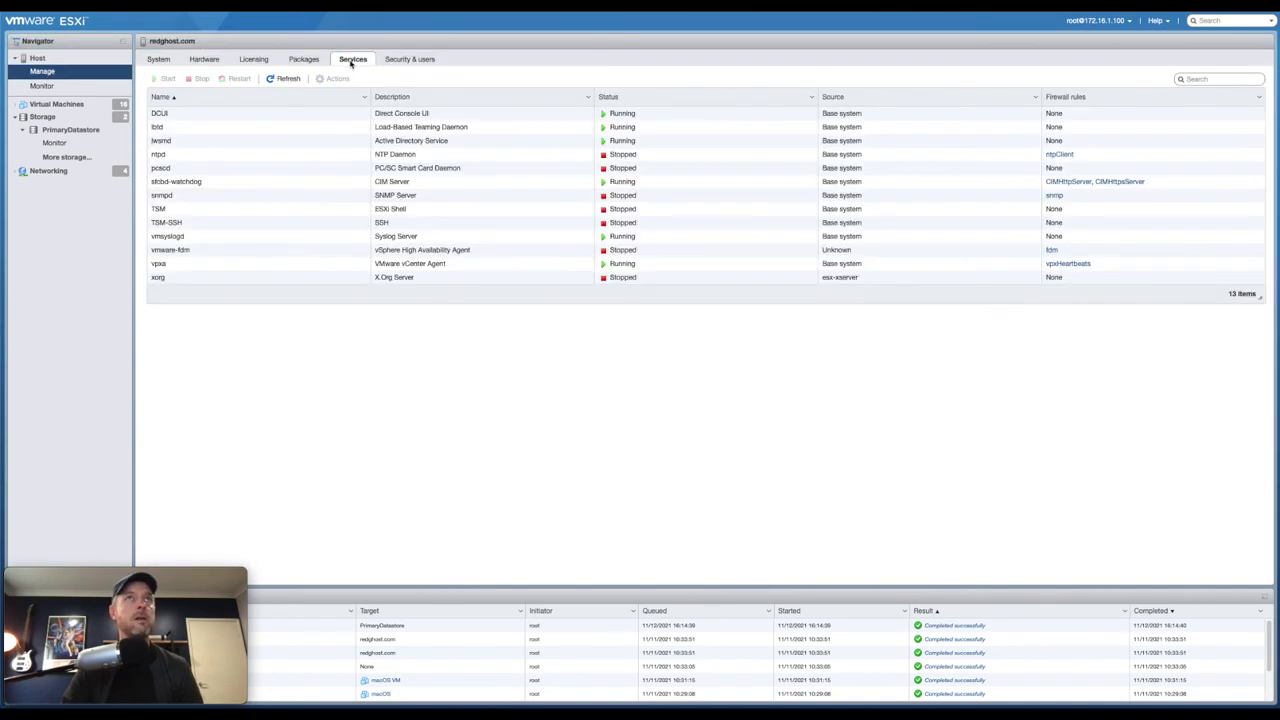
pyautogui.click(175, 223)
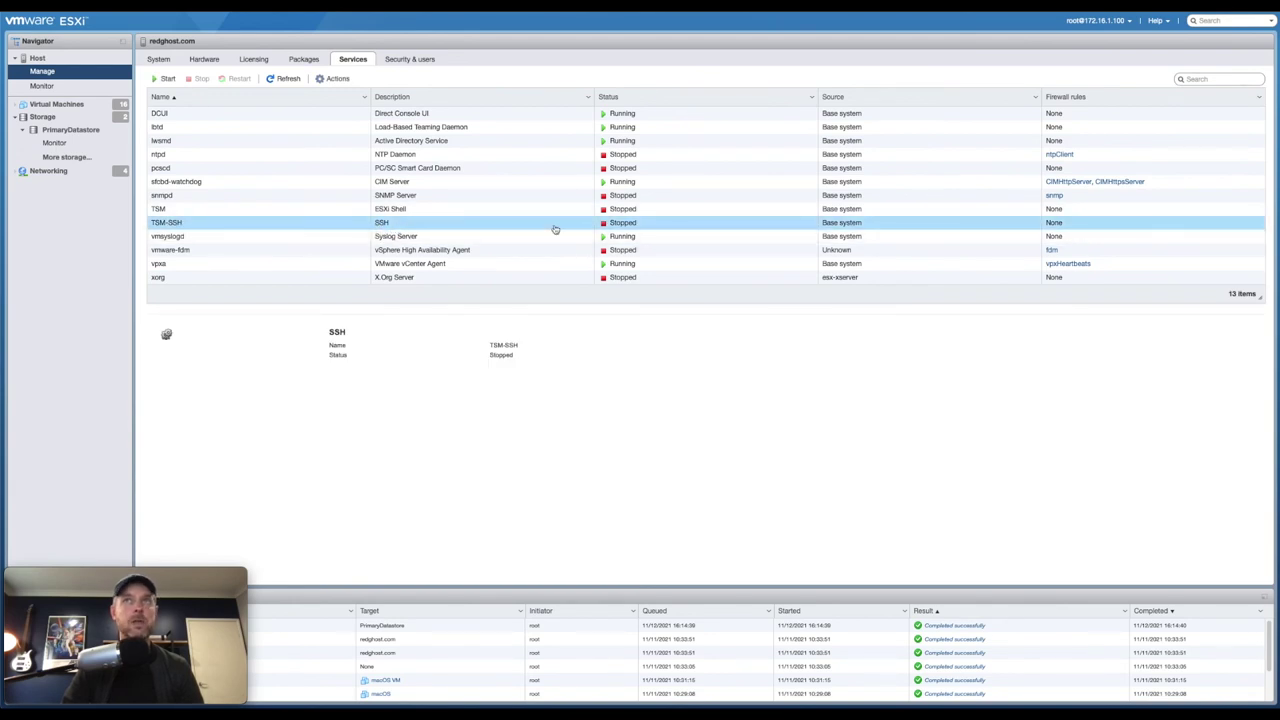
pyautogui.click(163, 78)
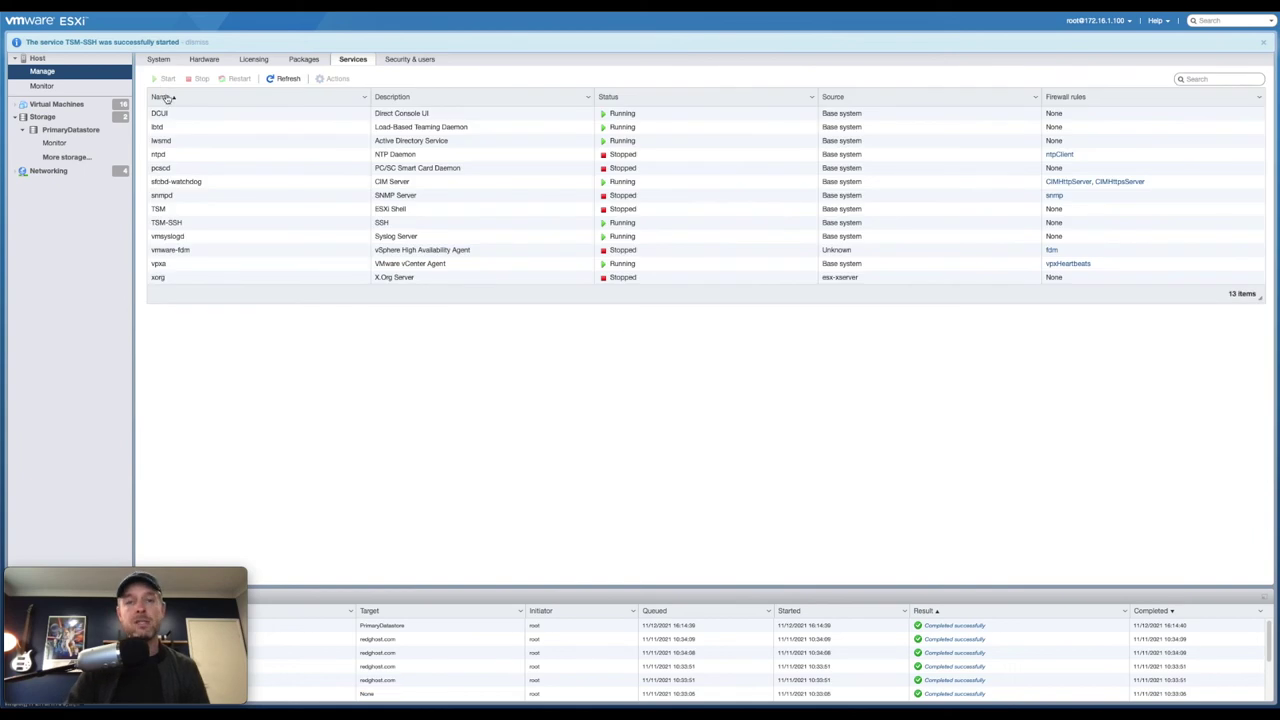
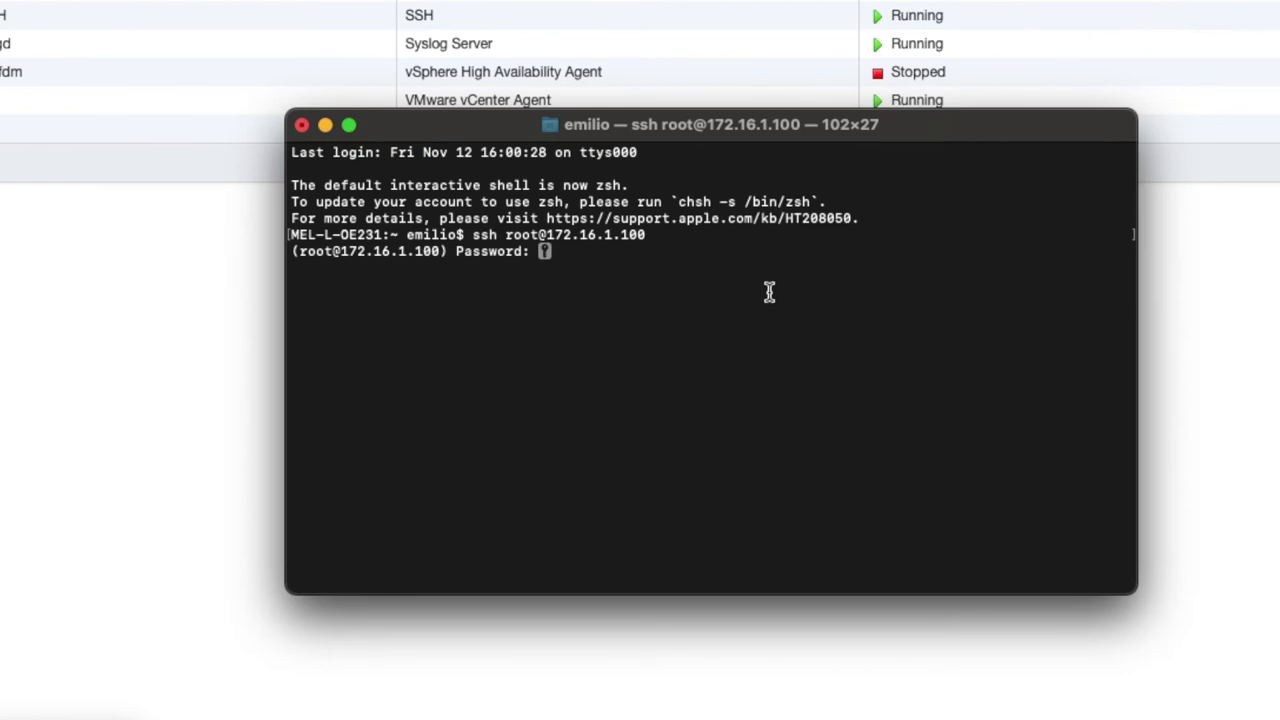
# In Terminal, submit the root password to log in to the ESXi host over SSH and list the directory contents with ls
pyautogui.press('Return')
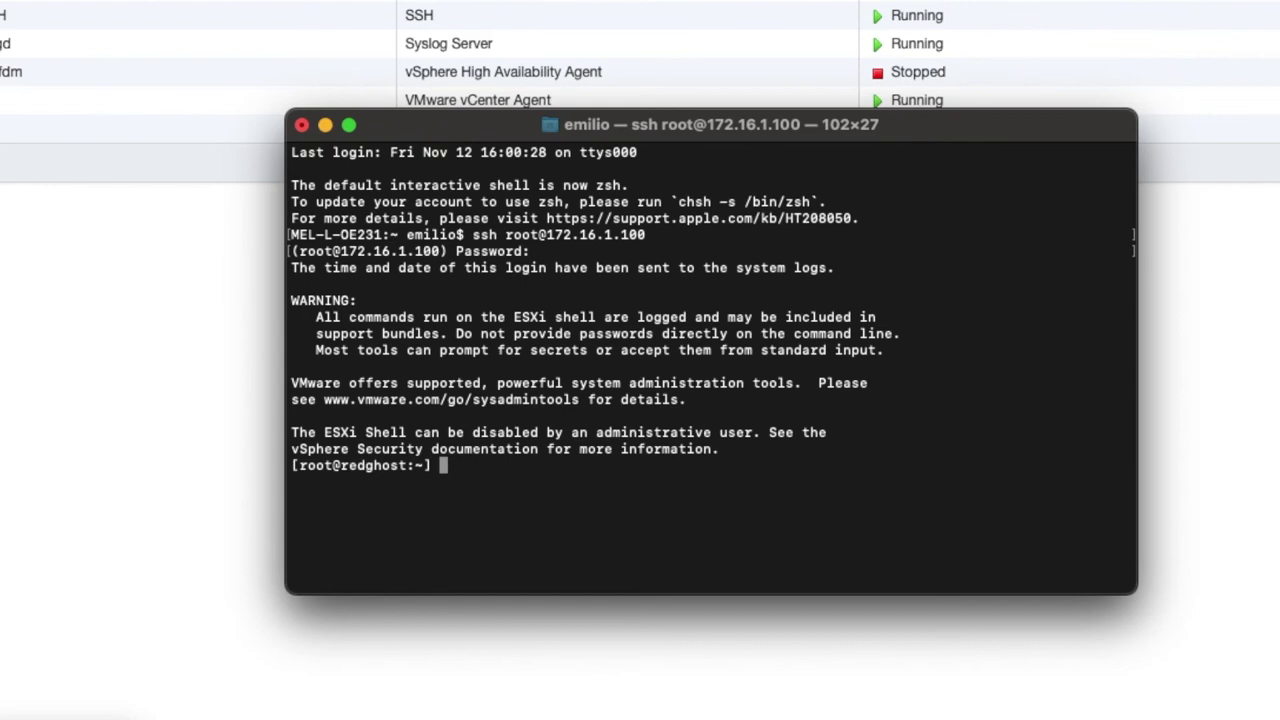
pyautogui.write('ls')
pyautogui.press('Return')
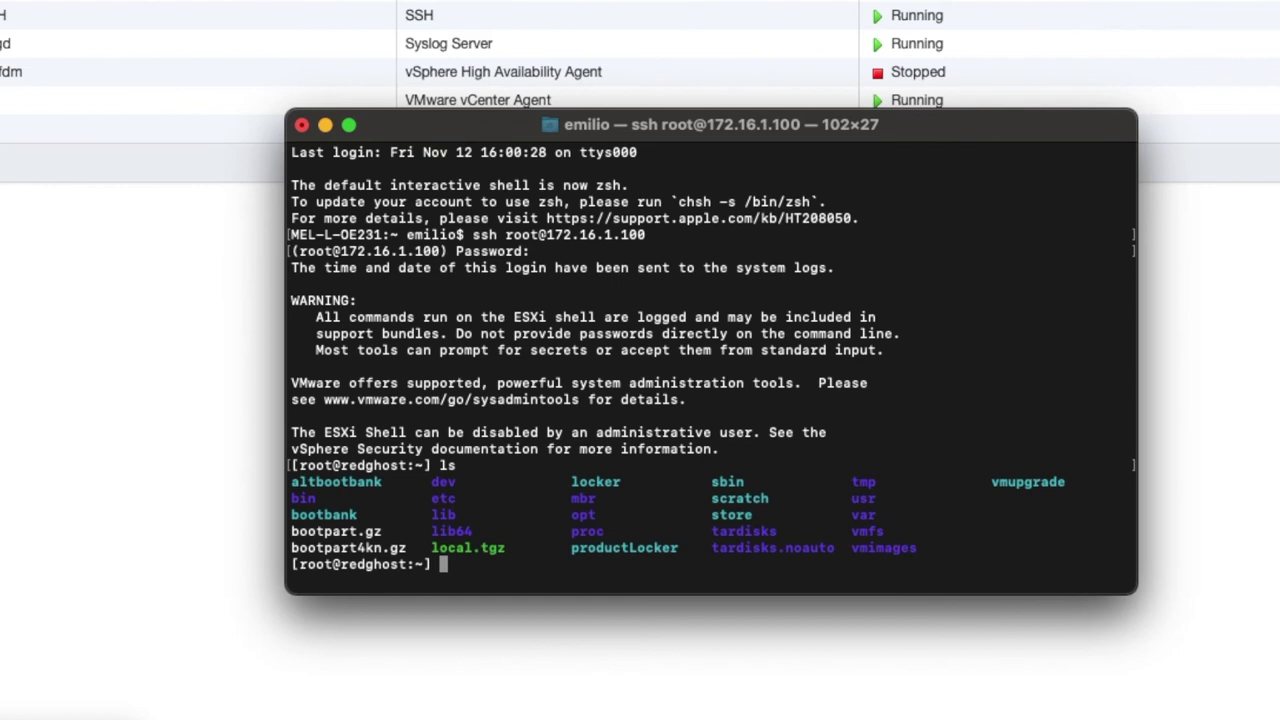
# Change into the vmfs directory with cd vmfs and list its contents with ls
pyautogui.doubleClick(866, 531)
pyautogui.click(817, 527)
pyautogui.write('cd vmfs')
pyautogui.press('Return')
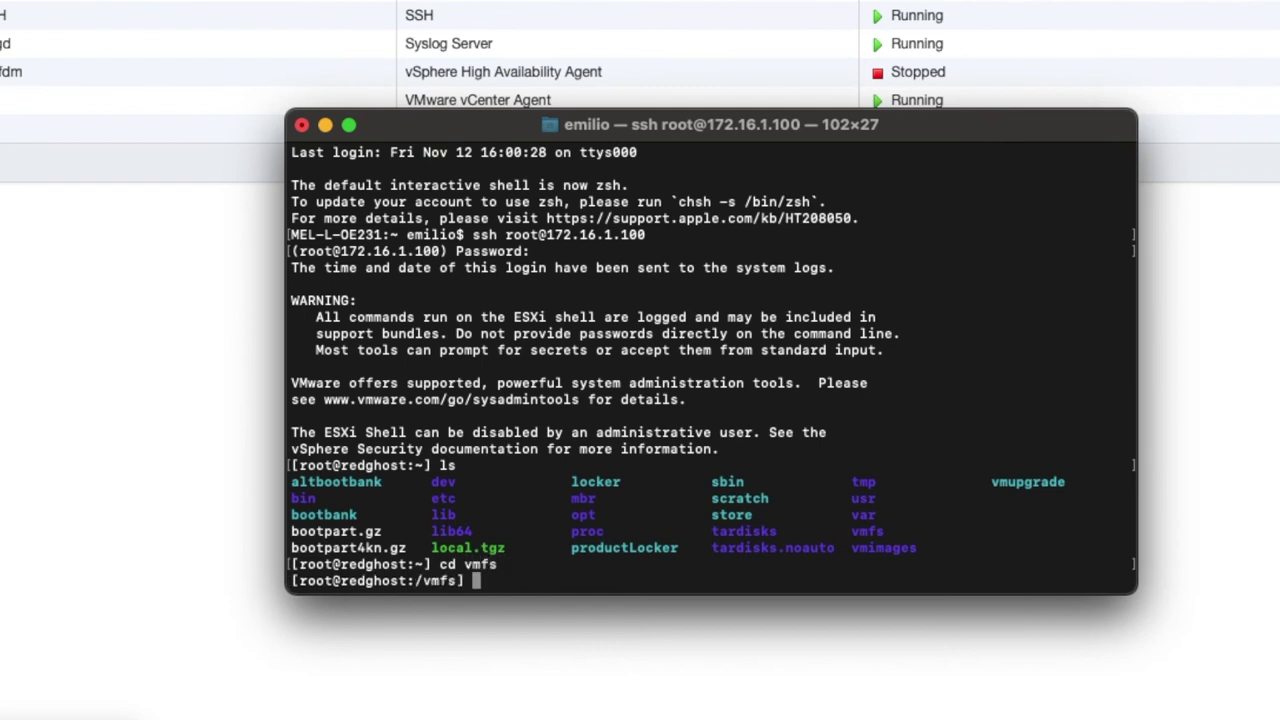
pyautogui.write('ls')
pyautogui.press('Return')
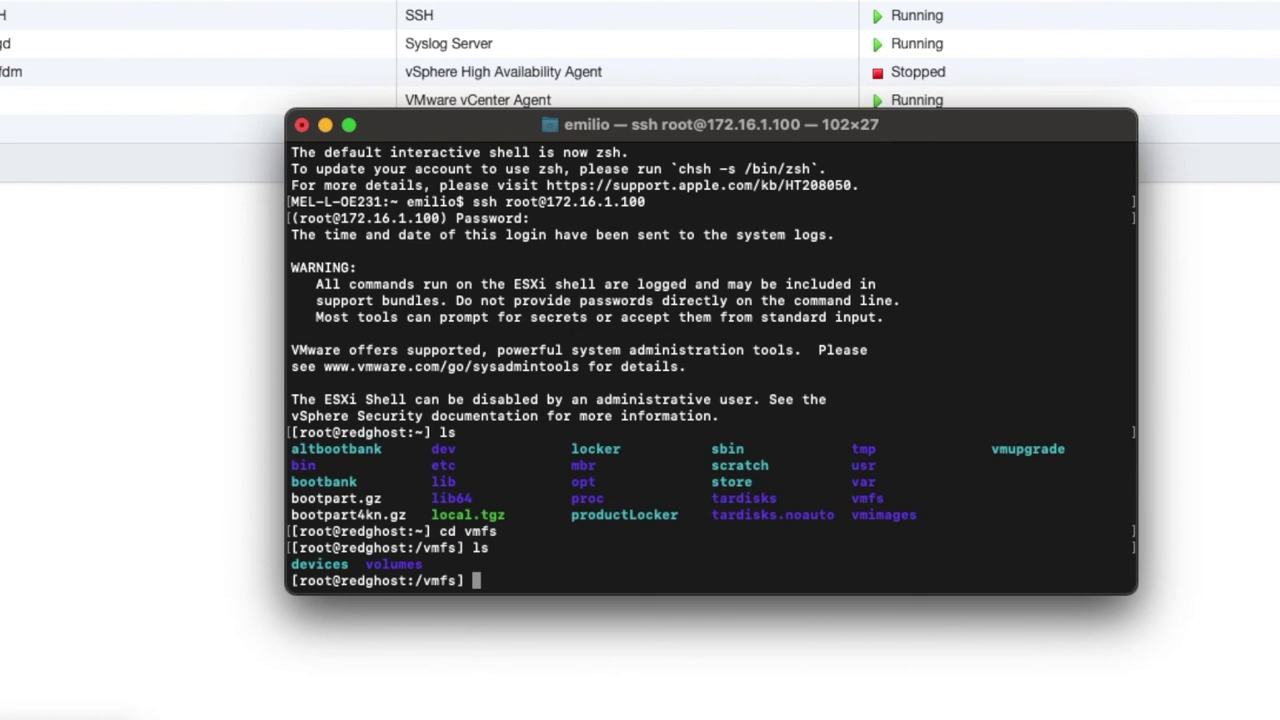
# Change into the volumes directory with cd volumes/ and list its contents with ls
pyautogui.write('cd vo')
pyautogui.press('Tab')
pyautogui.press('Return')
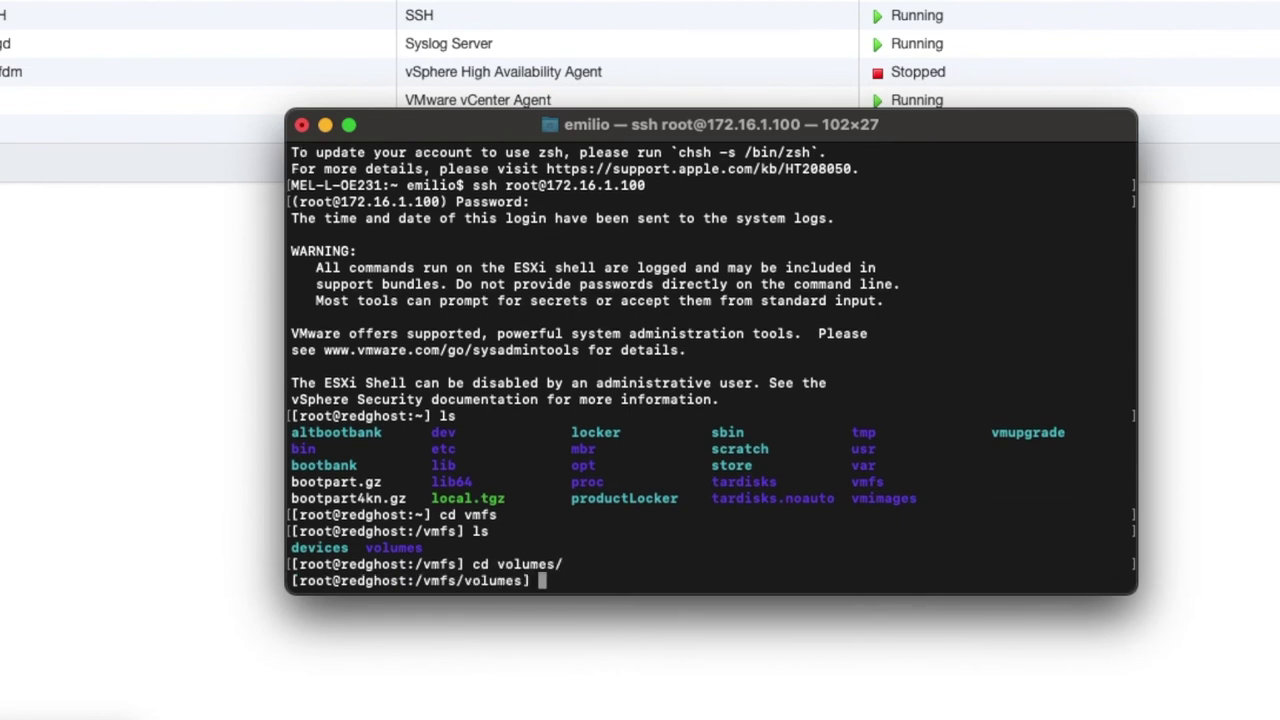
pyautogui.write('ls')
pyautogui.press('Return')
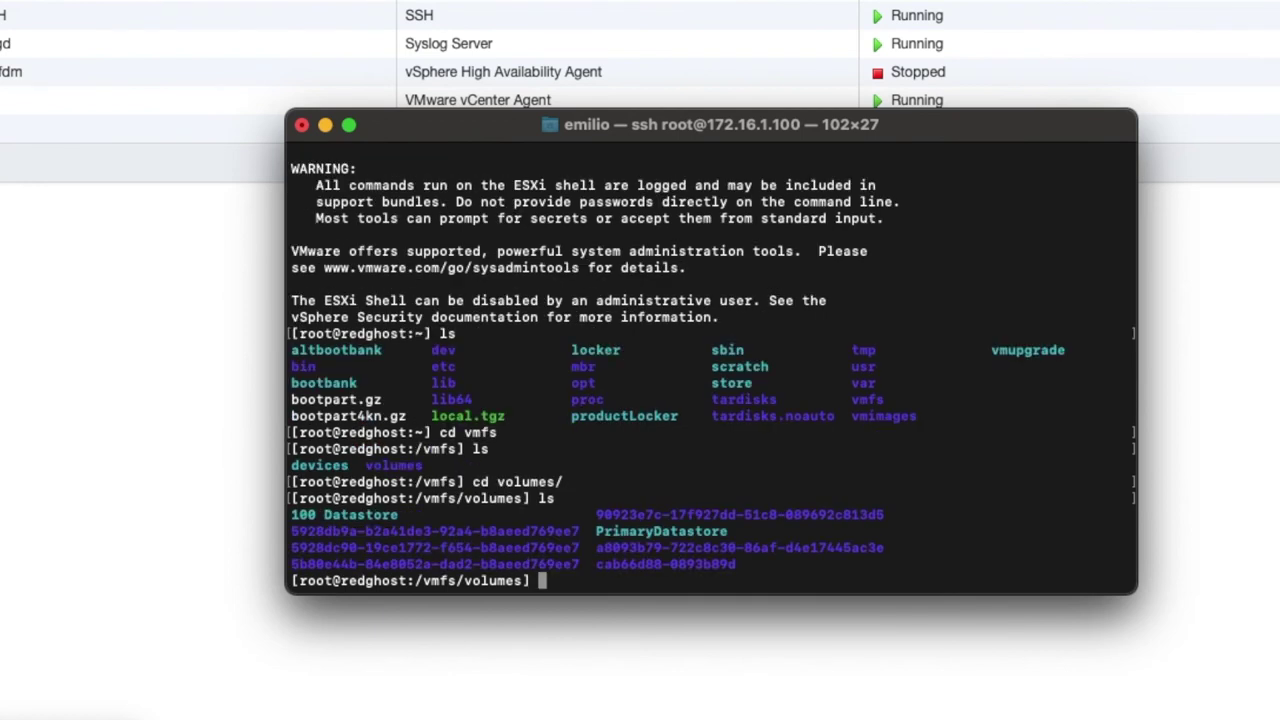
# Change into the PrimaryDatastore volume with cd PrimaryDatastore/ and list its folders with ls
pyautogui.write('cd Pri')
pyautogui.press('Tab')
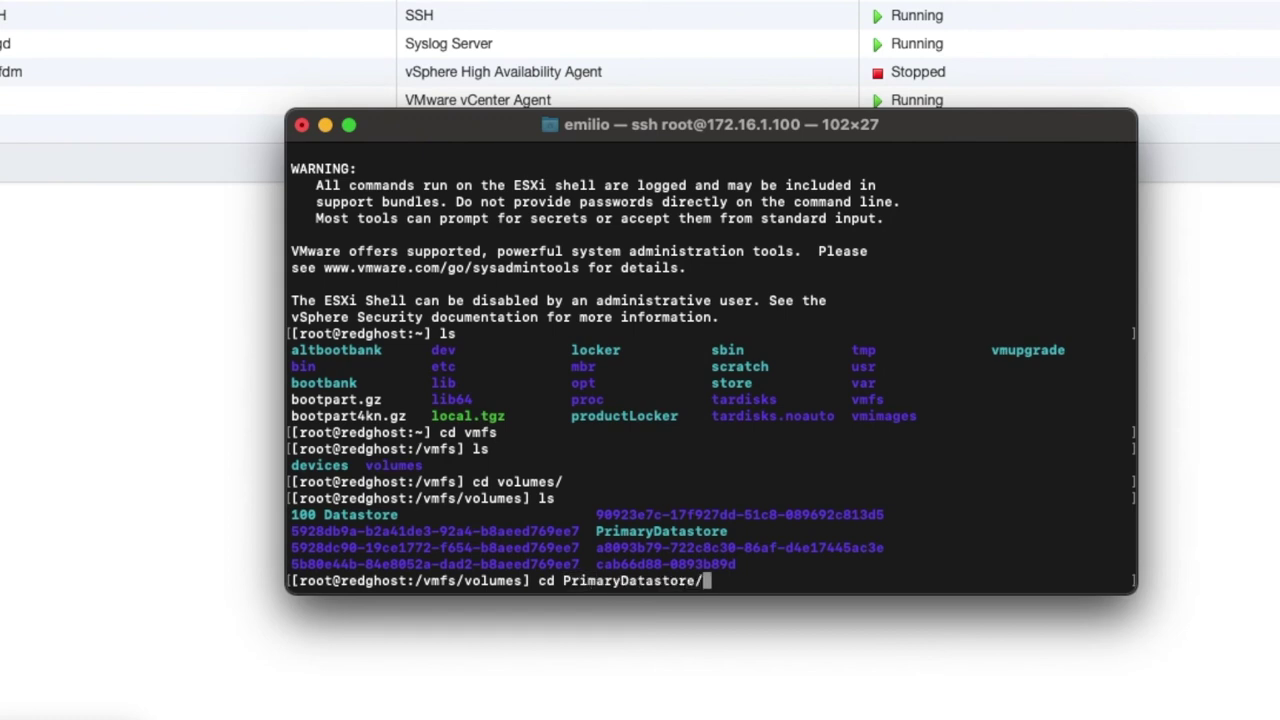
pyautogui.press('Return')
pyautogui.write('ls')
pyautogui.press('Return')
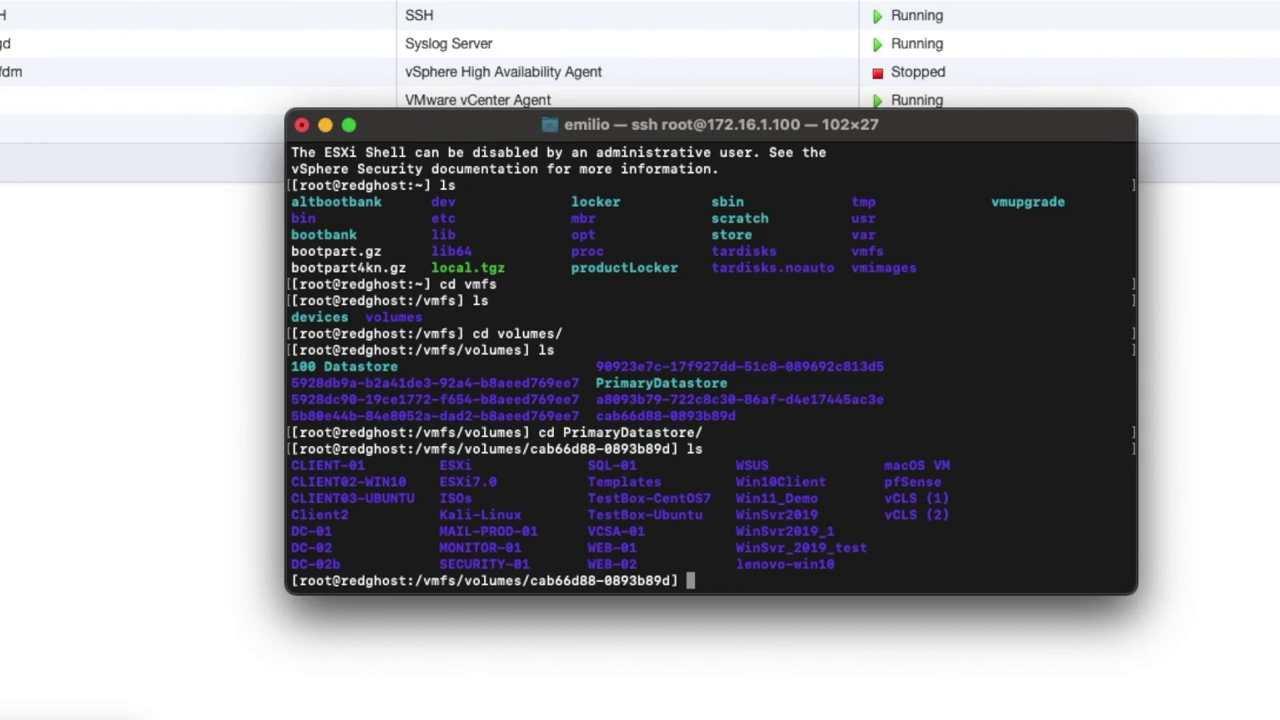
# Change into the datastore's ISOs folder with cd ISOs/ and list its files with ls
pyautogui.write('cd IS')
pyautogui.press('Tab')
pyautogui.press('Return')
pyautogui.write('ls')
pyautogui.press('Return')
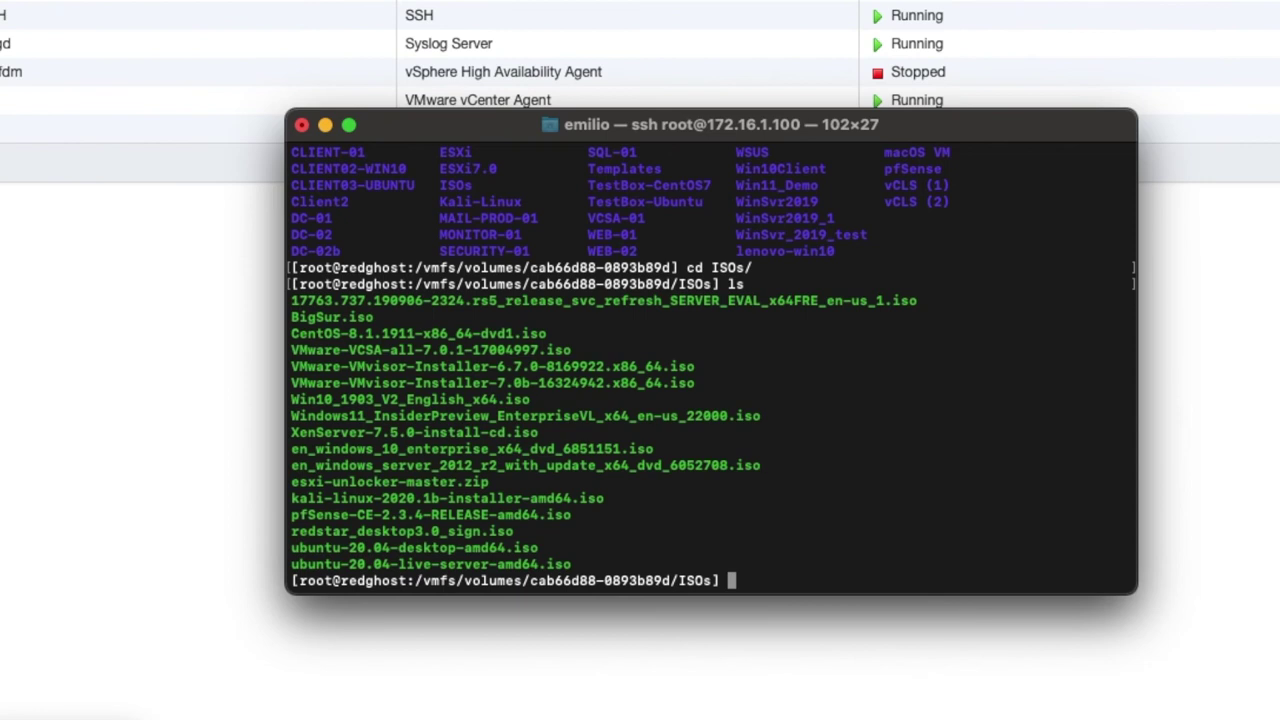
# Extract the archive with unzip esxi-unlocker-master.zip and list the ISOs folder to locate the extracted esxi-unlocker-301 directory
pyautogui.write('unzip es')
pyautogui.press('Tab')
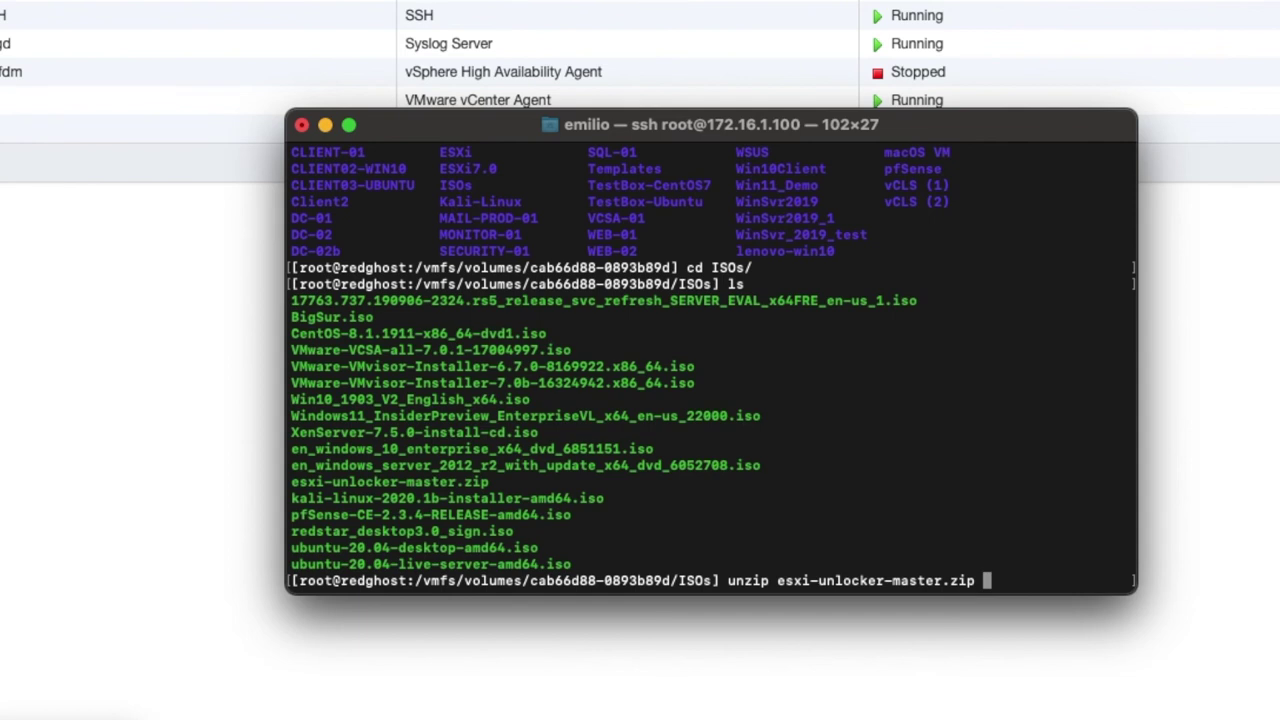
pyautogui.press('Return')
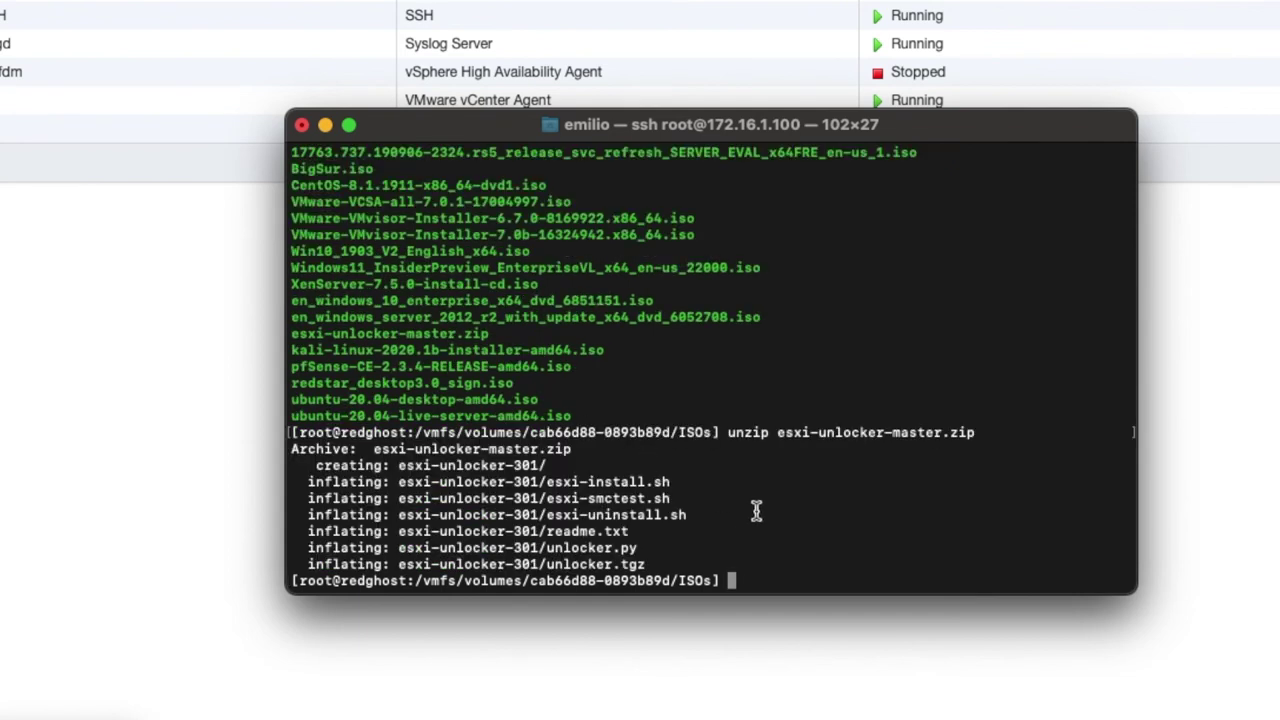
pyautogui.write('ls')
pyautogui.press('Return')
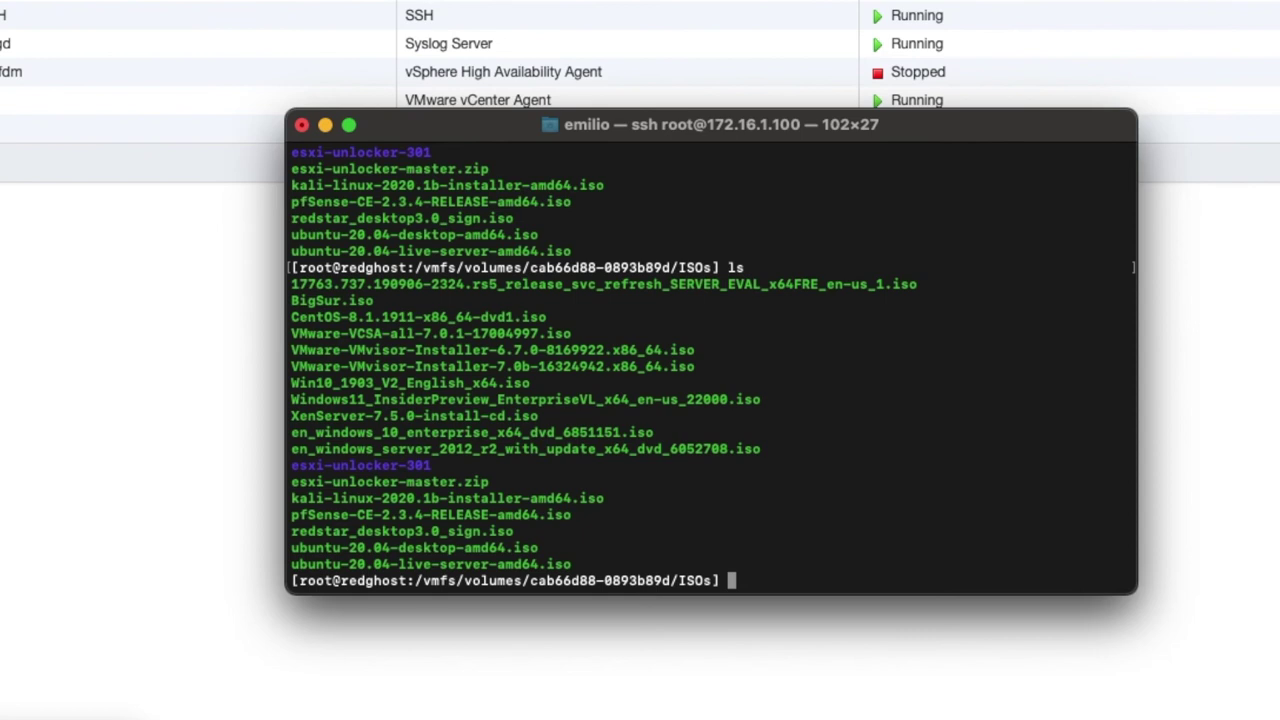
pyautogui.moveTo(431, 466); pyautogui.dragTo(296, 459)
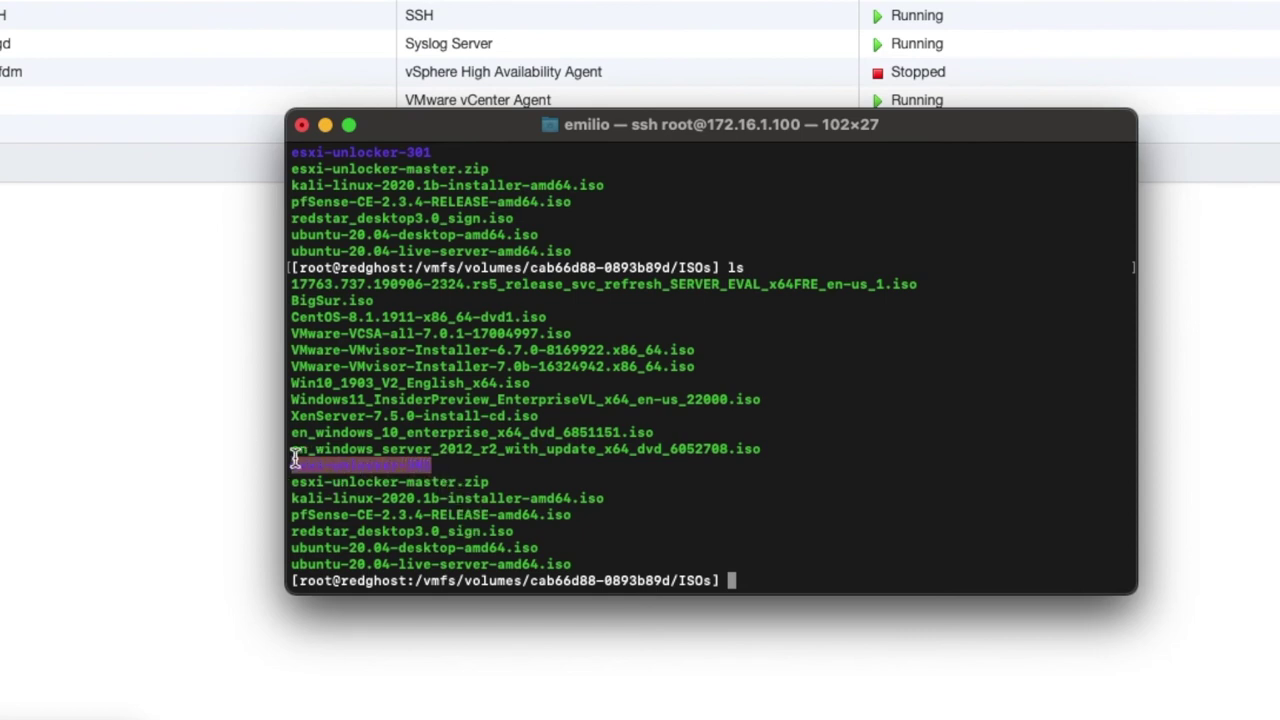
pyautogui.click(466, 468)
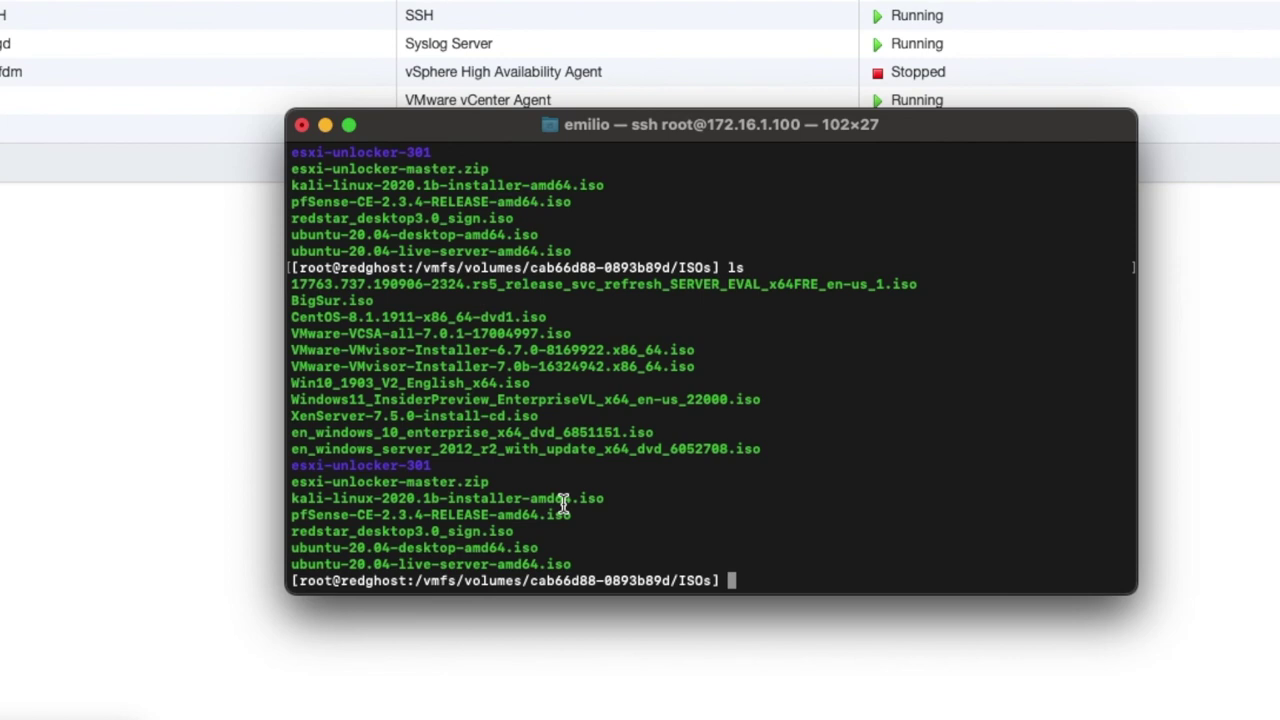
# Set permissions 775 recursively on the extracted folder with chmod 775 -R esxi-unlocker-301/
pyautogui.write('chmod ')
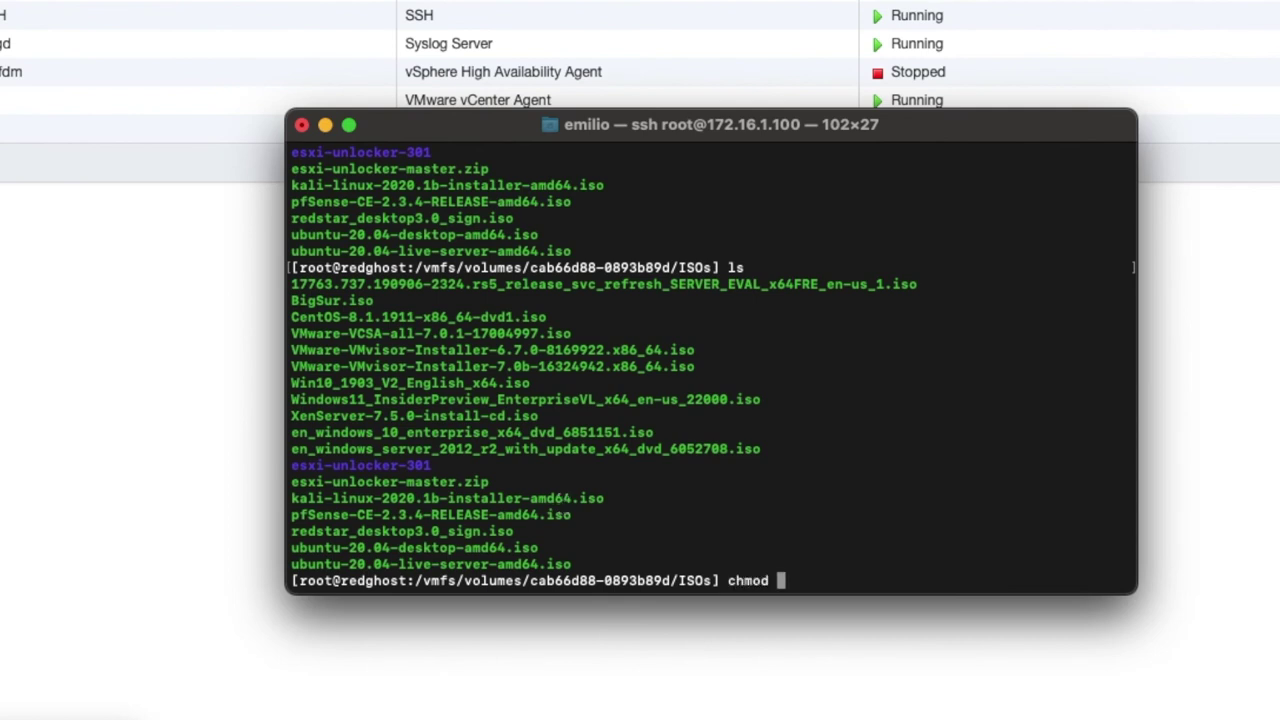
pyautogui.write('775 -R esxi-unlocker-301/')
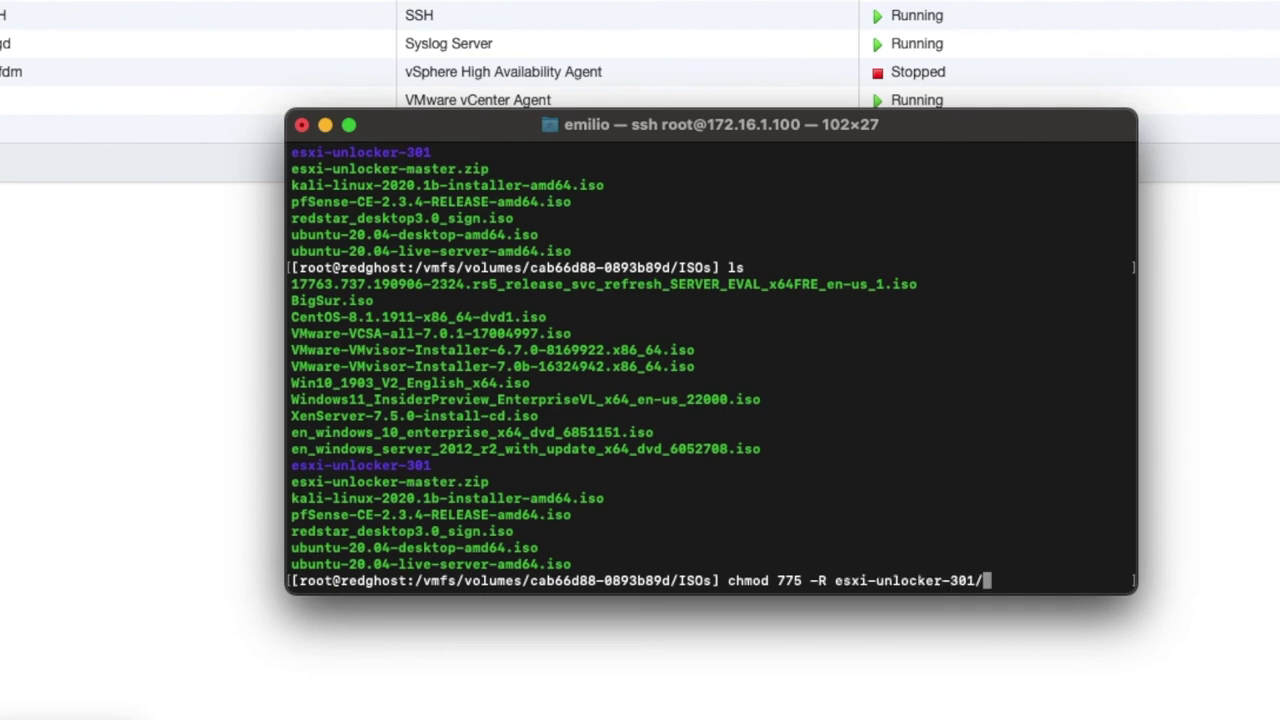
pyautogui.press('Return')
# Change into the extracted folder with cd esxi-unlocker-301/ and list its scripts with ls
pyautogui.write('cd')
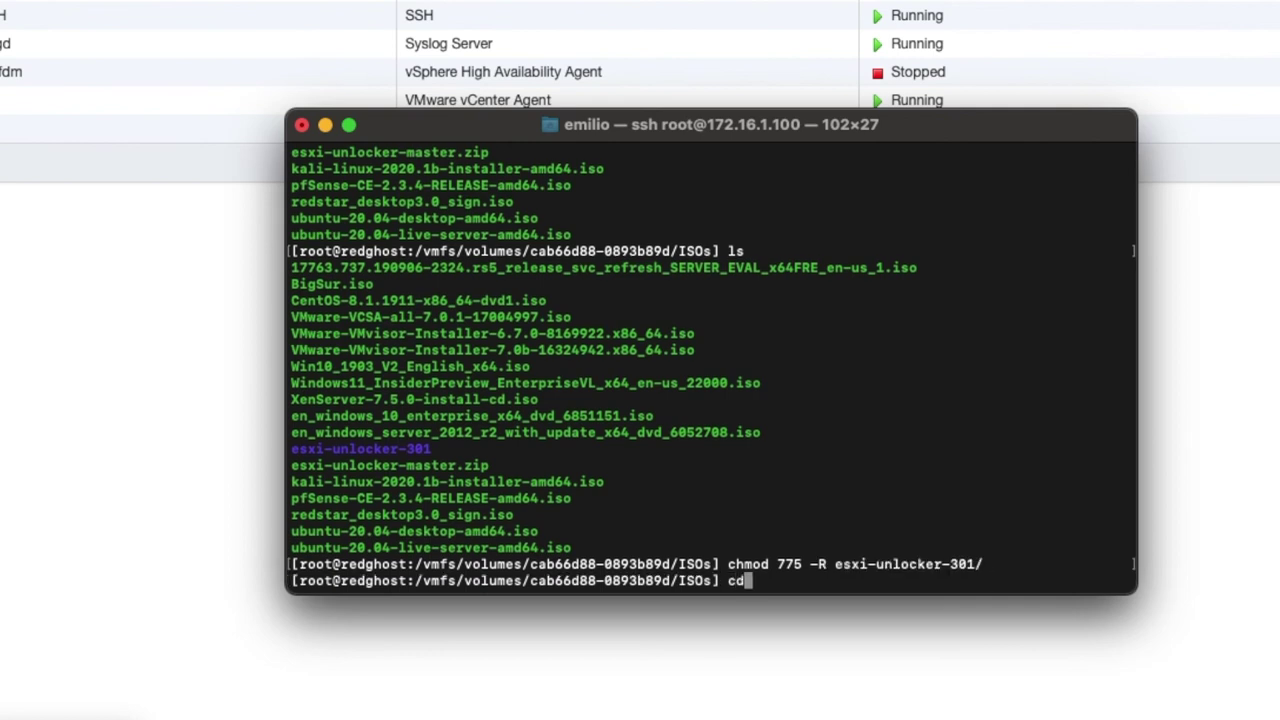
pyautogui.write(' es')
pyautogui.press('Tab')
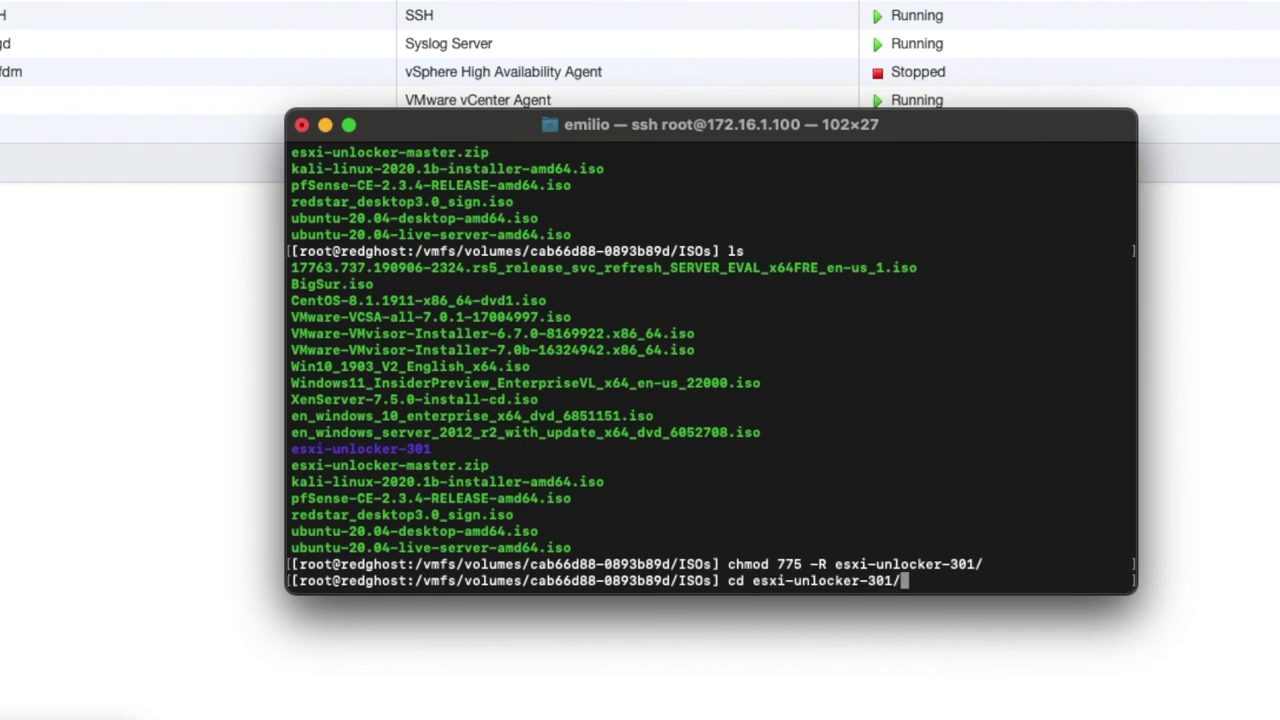
pyautogui.press('Return')
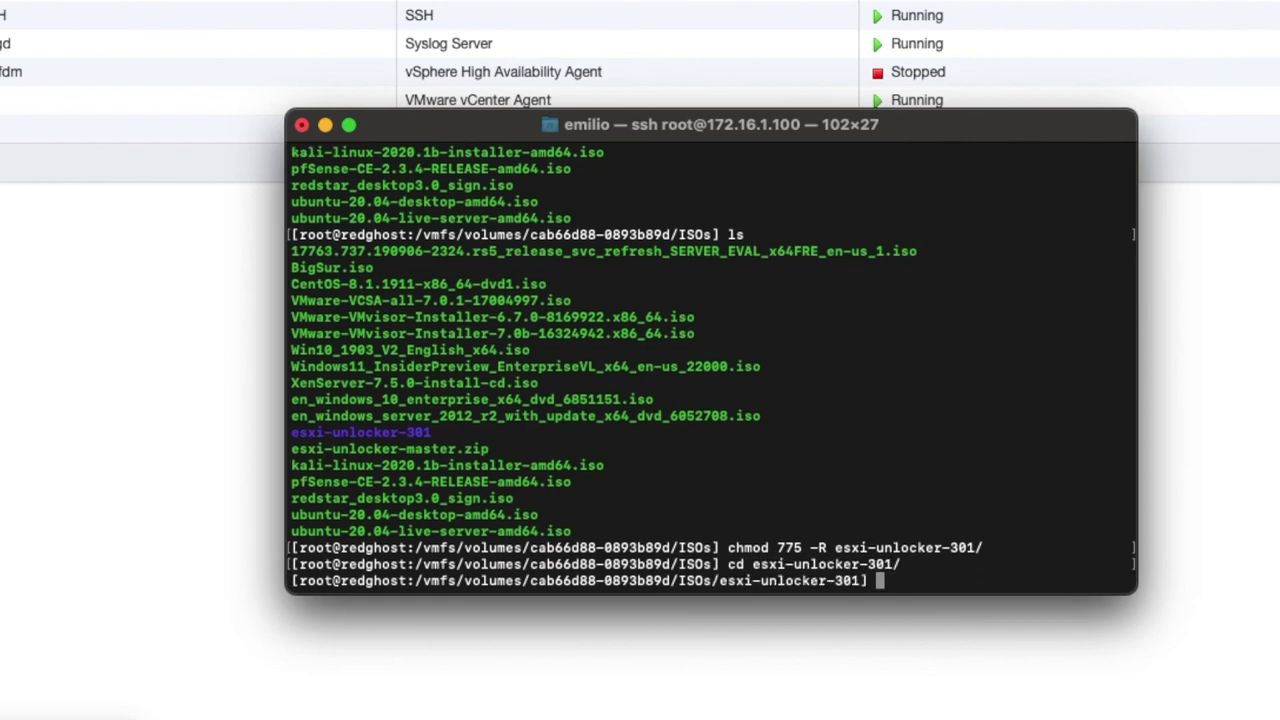
pyautogui.press('Return')
pyautogui.write('ls')
pyautogui.press('Return')
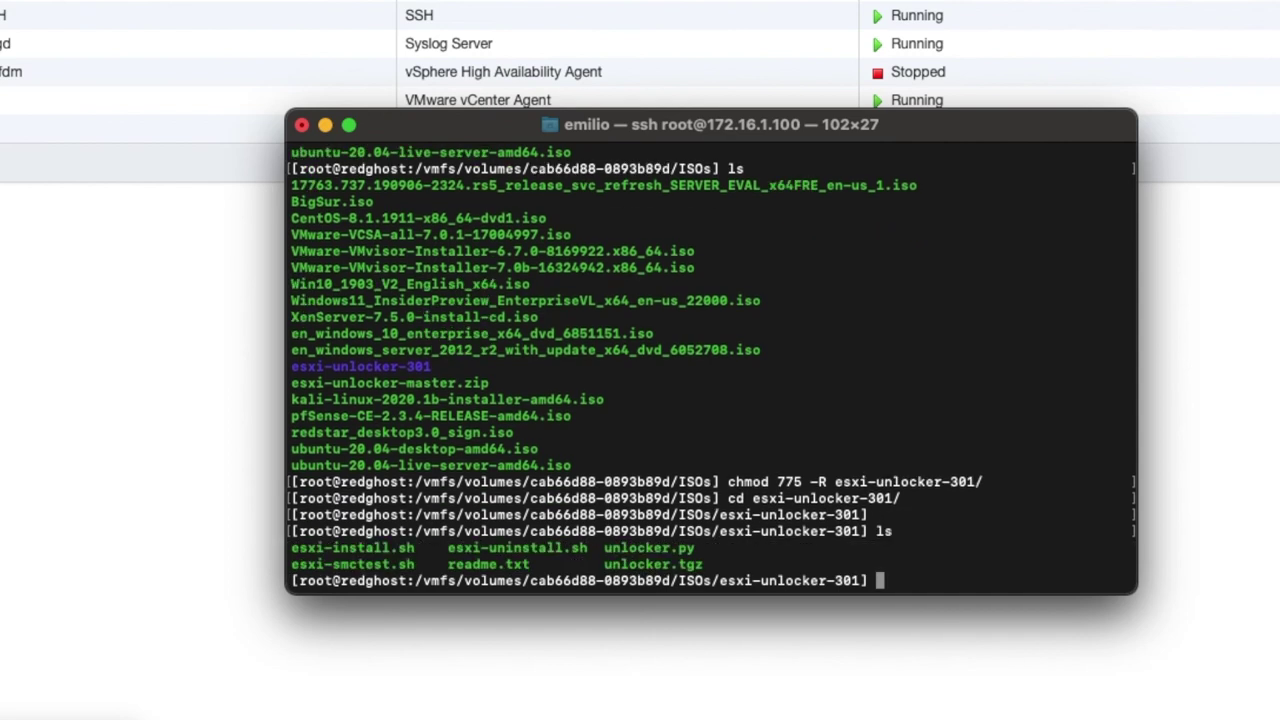
# Run the unlocker installation script with ./esxi-install.sh and check its closing message
pyautogui.write('./esxi-')
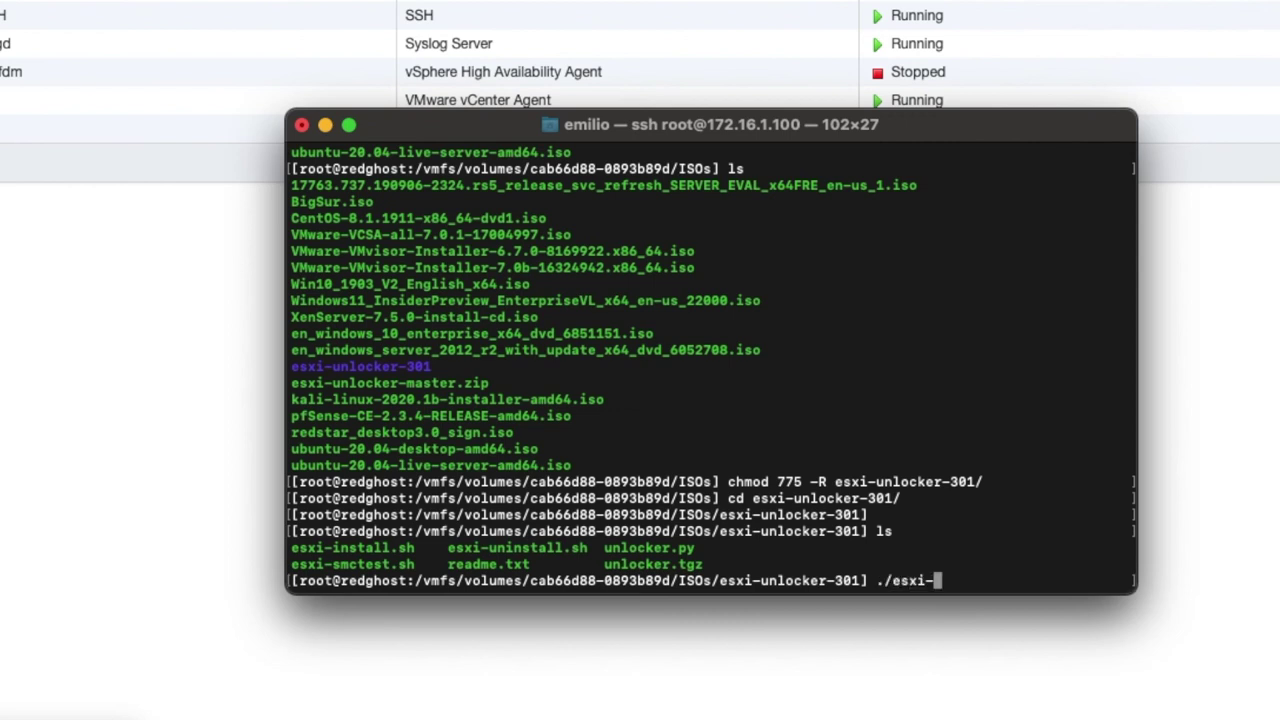
pyautogui.write('i')
pyautogui.press('Tab')
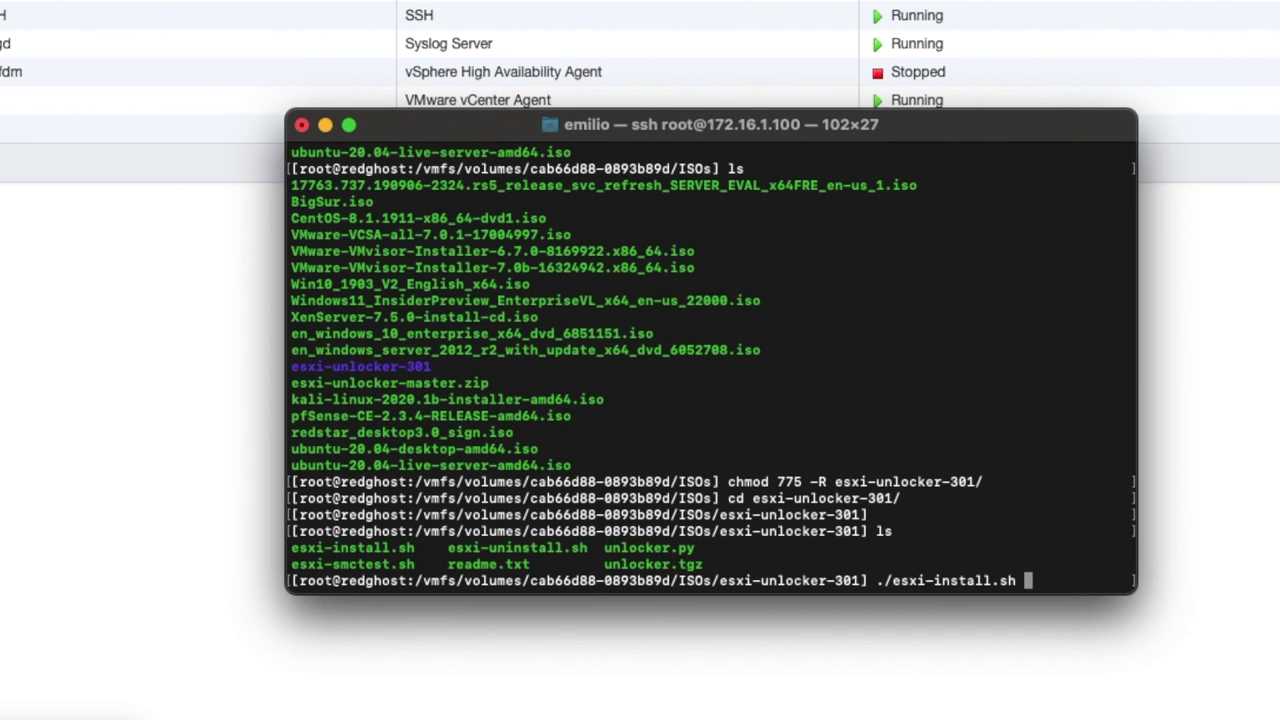
pyautogui.press('Return')
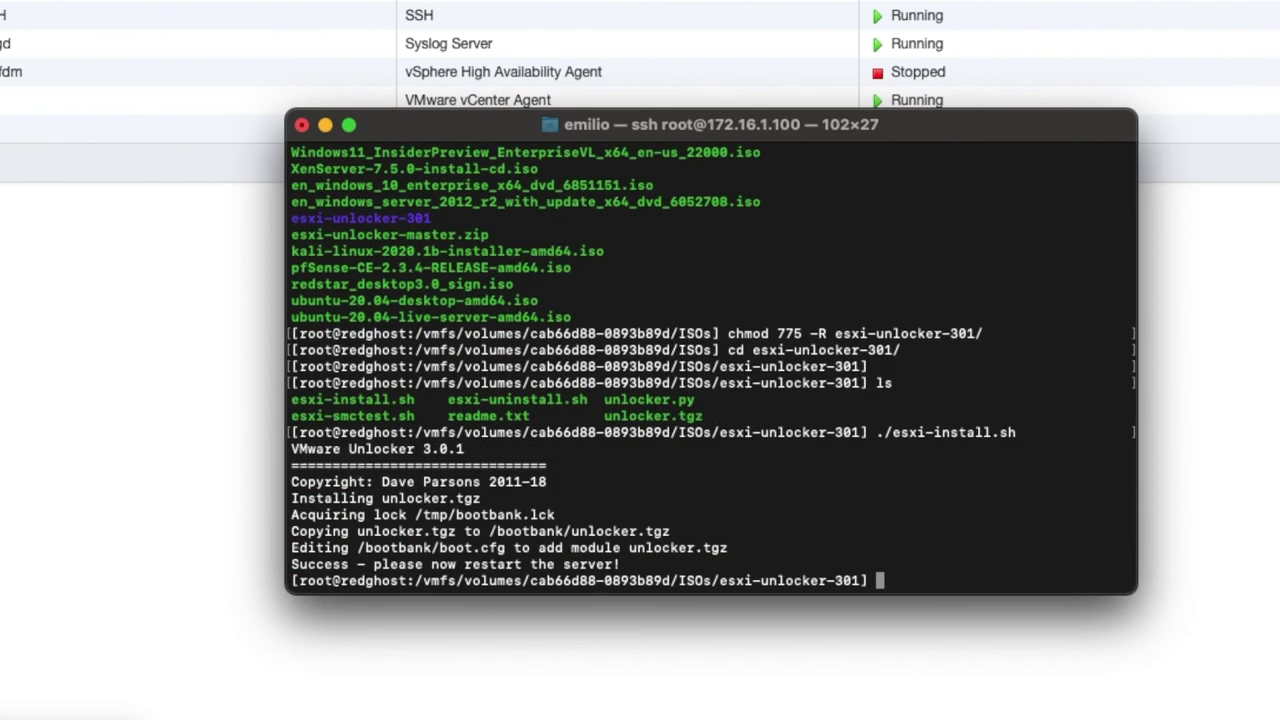
pyautogui.moveTo(291, 564); pyautogui.dragTo(626, 565)
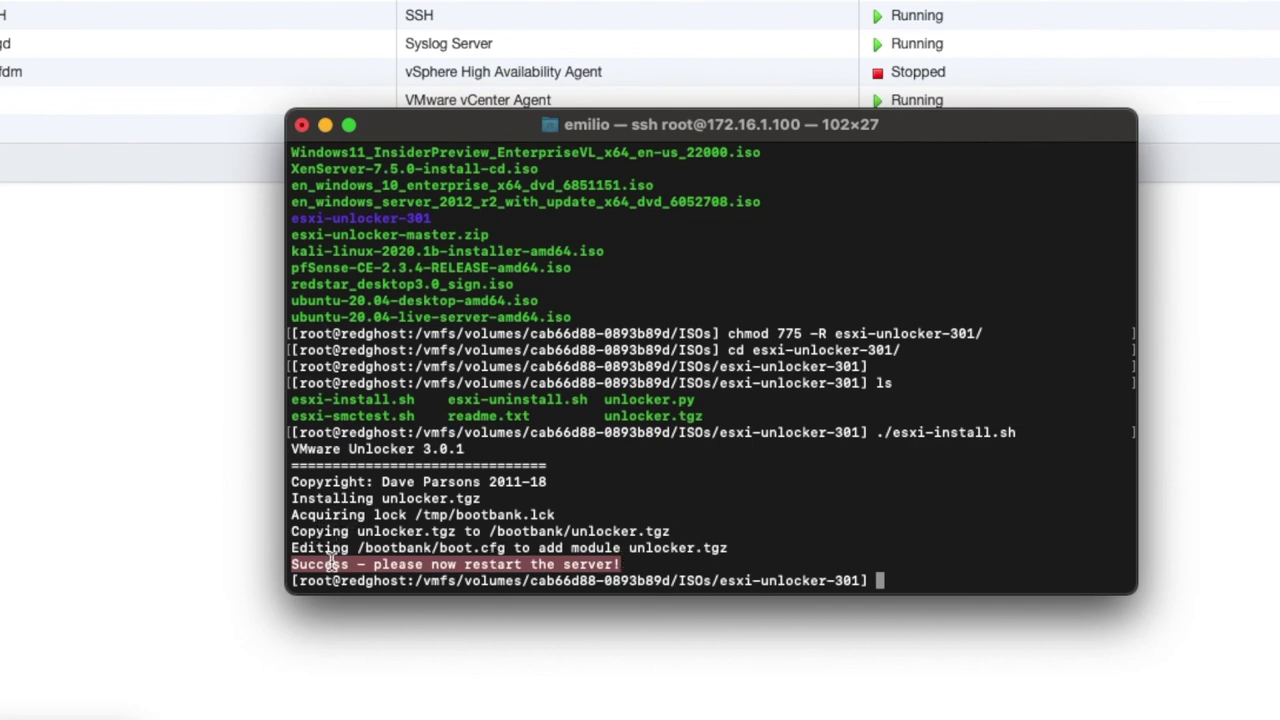
pyautogui.click(378, 563)
pyautogui.moveTo(378, 563); pyautogui.dragTo(626, 565)
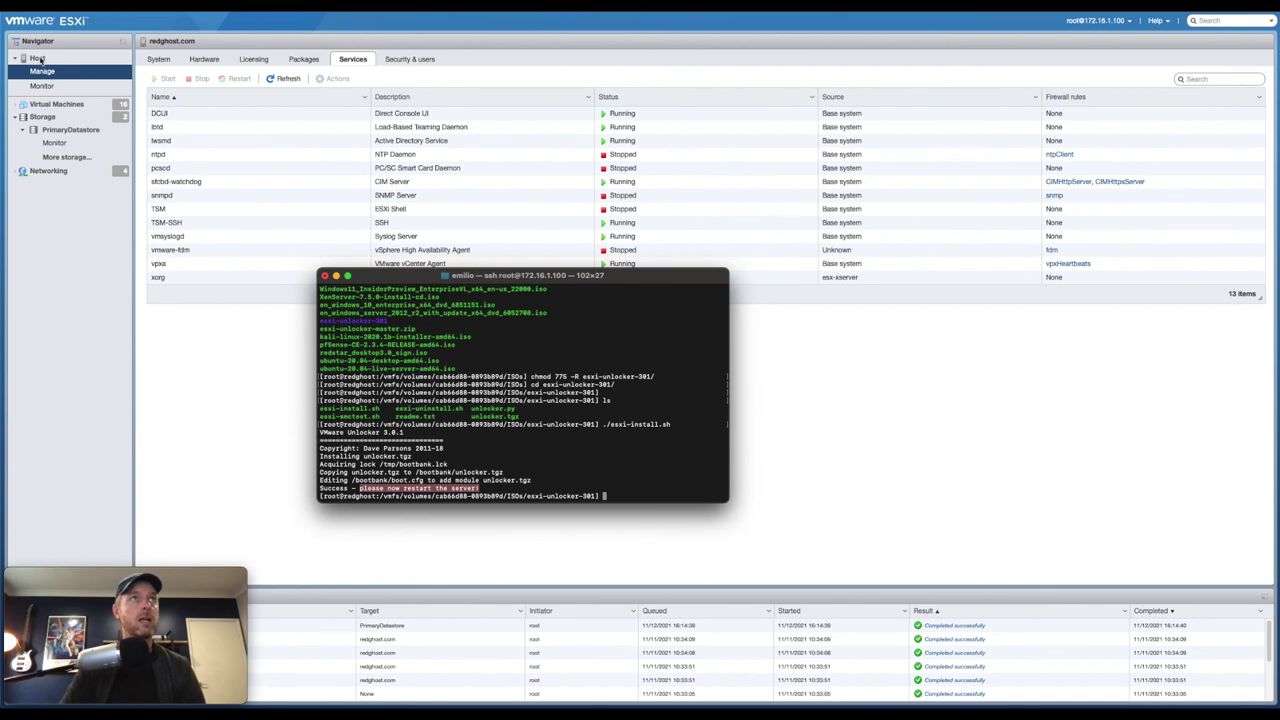
# Restart the ESXi host by running reboot in the SSH session
pyautogui.rightClick(38, 58)
pyautogui.click(600, 484)
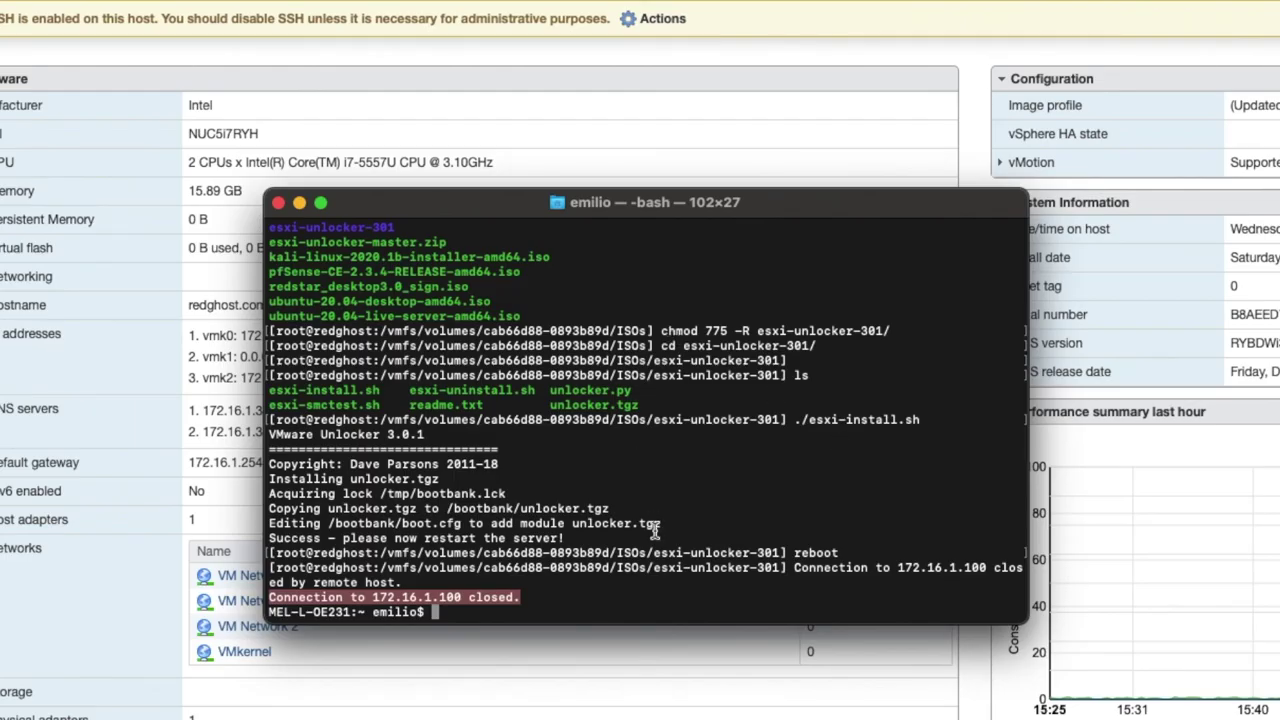
pyautogui.click(647, 590)
pyautogui.press('Up')
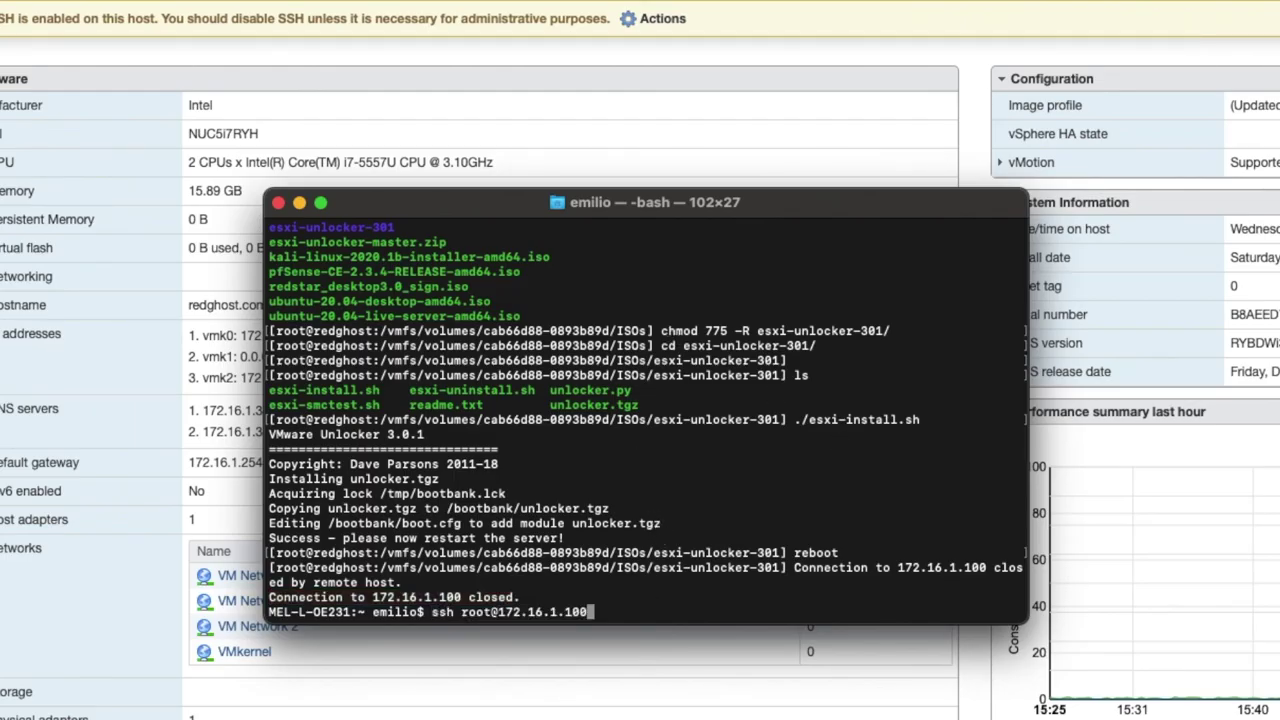
pyautogui.press('Return')
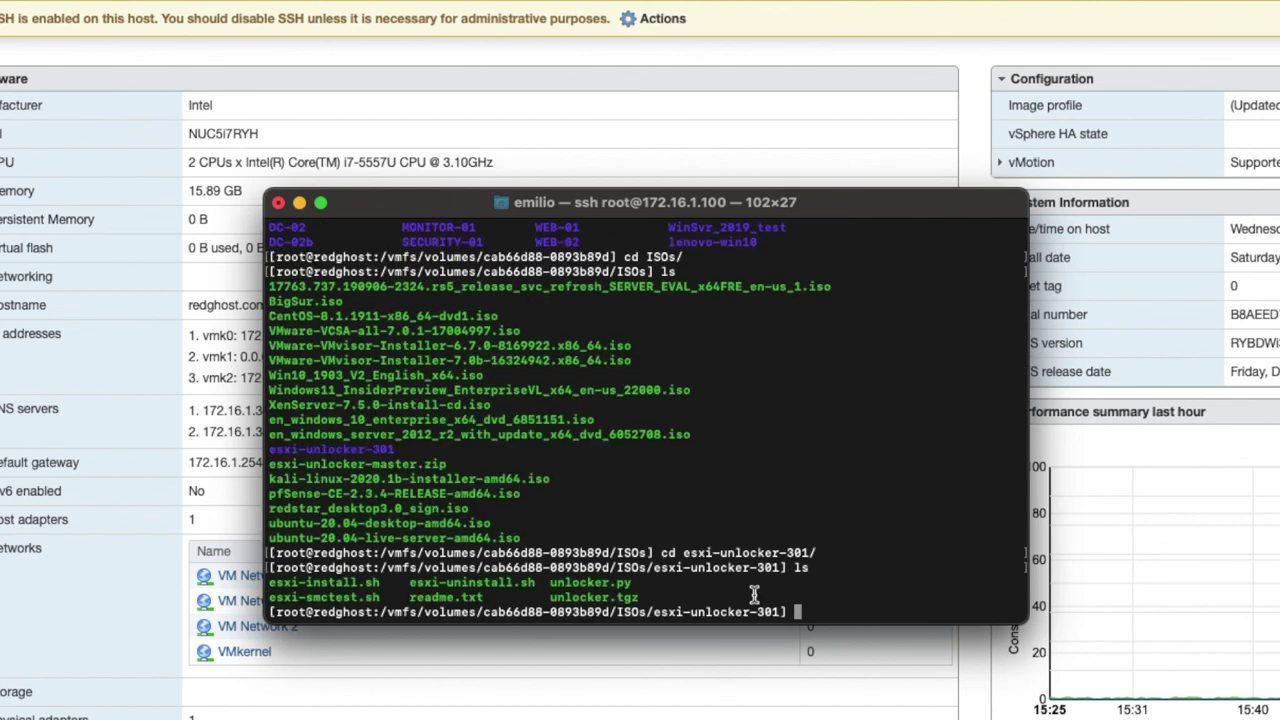
# Run the SMC test script with ./esxi-smctest.sh and check the smcPresent value in its output
pyautogui.write('./esxi-smc')
pyautogui.press('Tab')
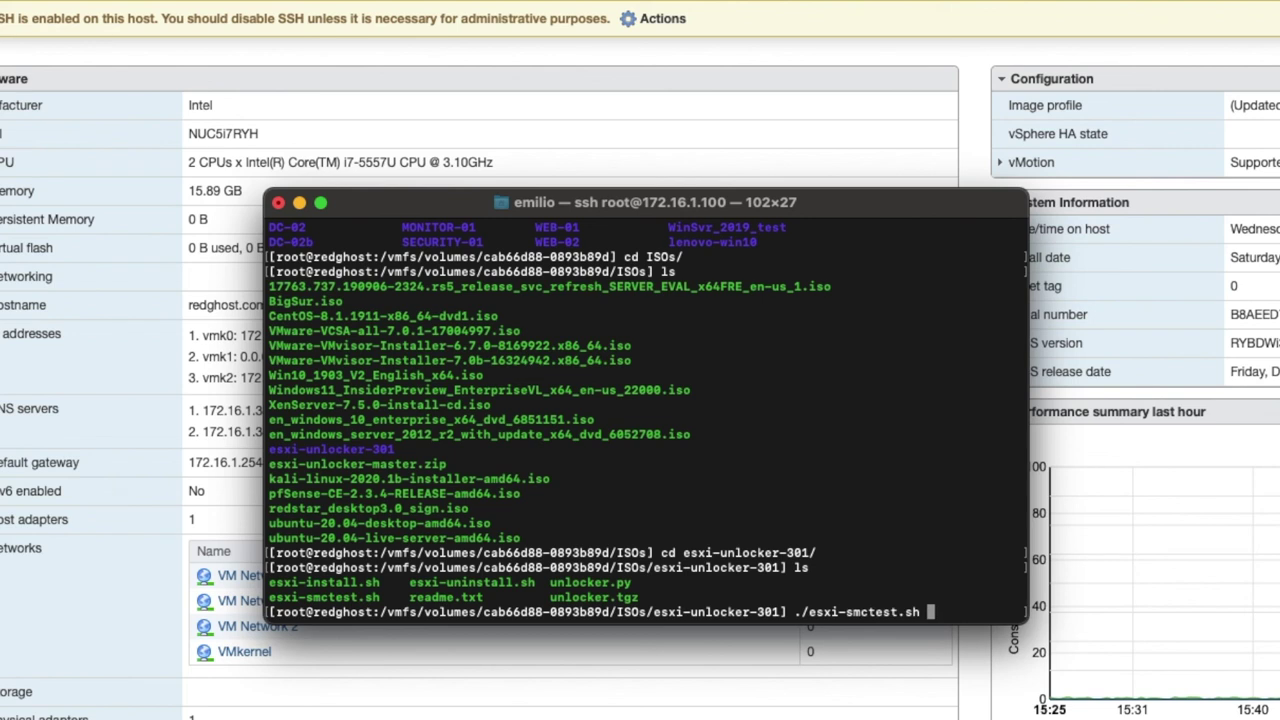
pyautogui.press('Return')
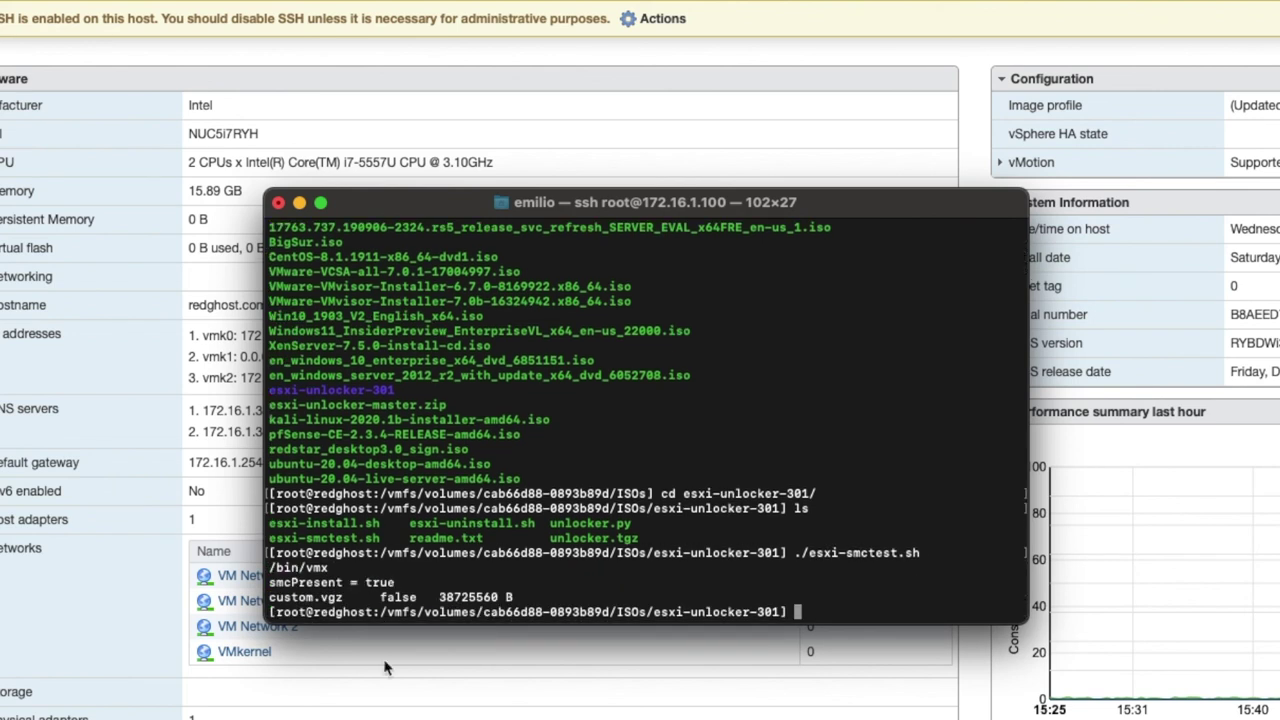
pyautogui.moveTo(268, 582); pyautogui.dragTo(418, 582)
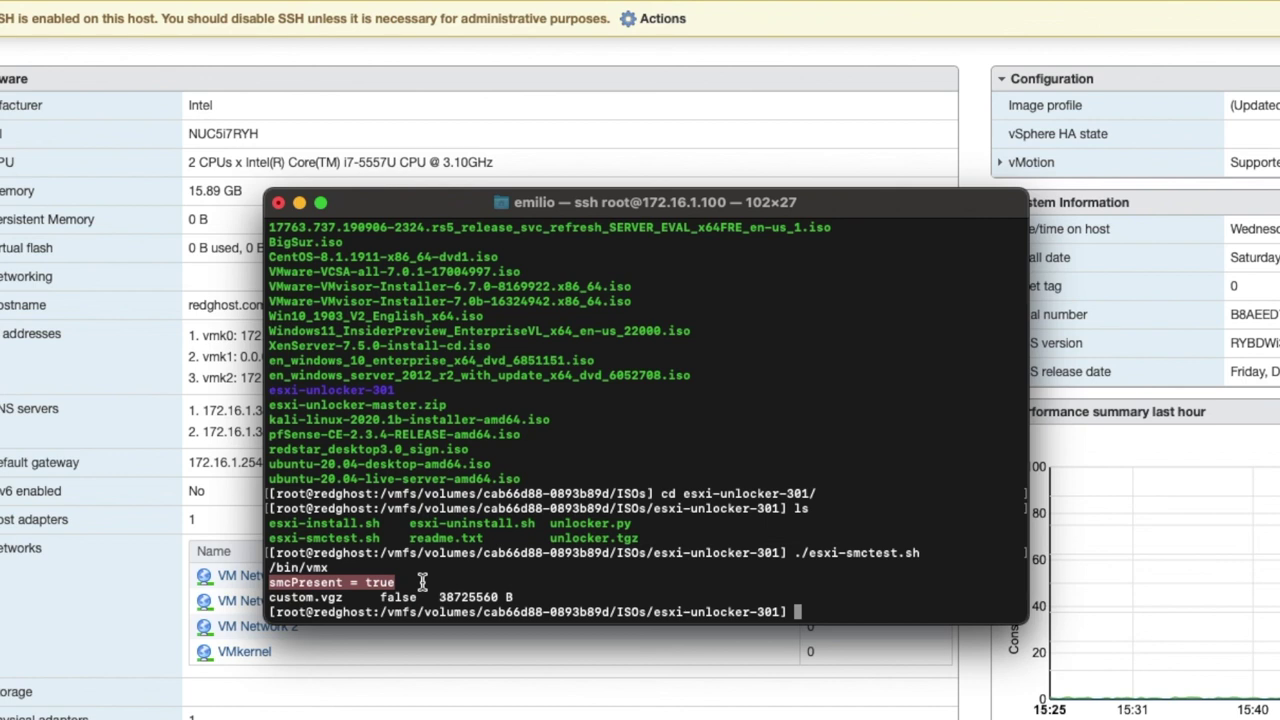
pyautogui.moveTo(398, 582); pyautogui.dragTo(378, 588)
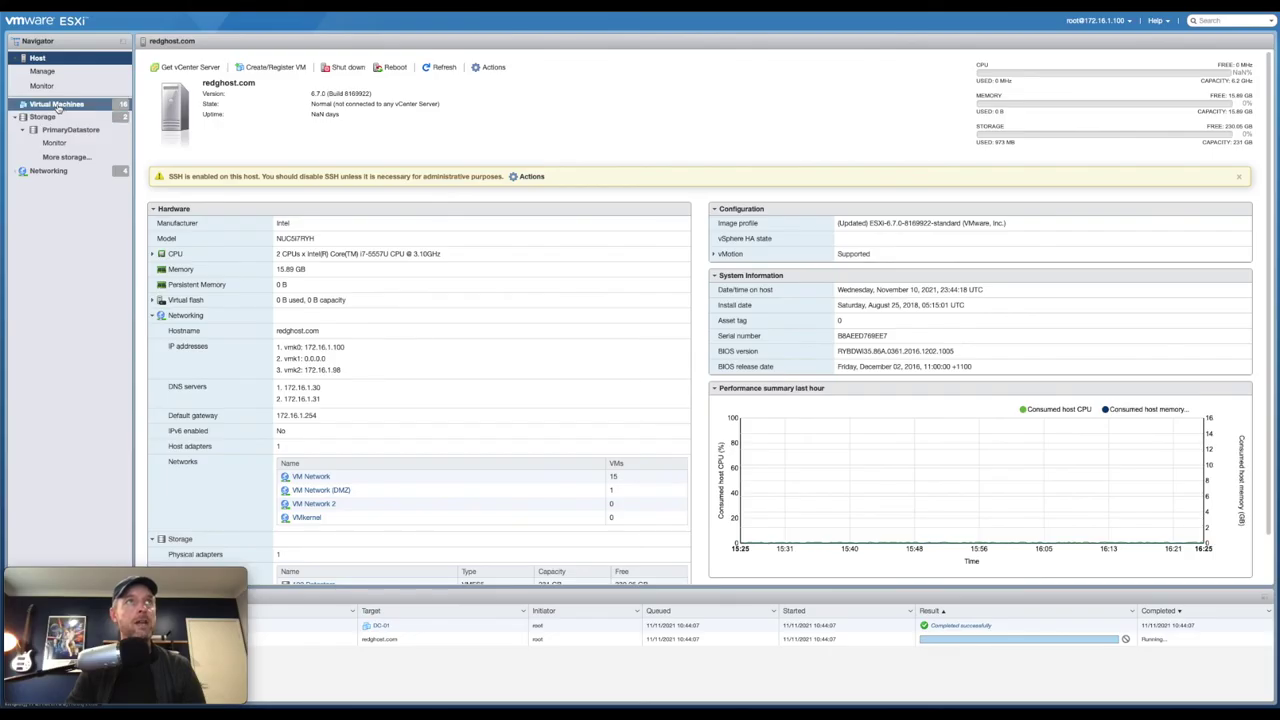
# In the ESXi web client, power on the macOS VM virtual machine and open its browser console
pyautogui.click(58, 105)
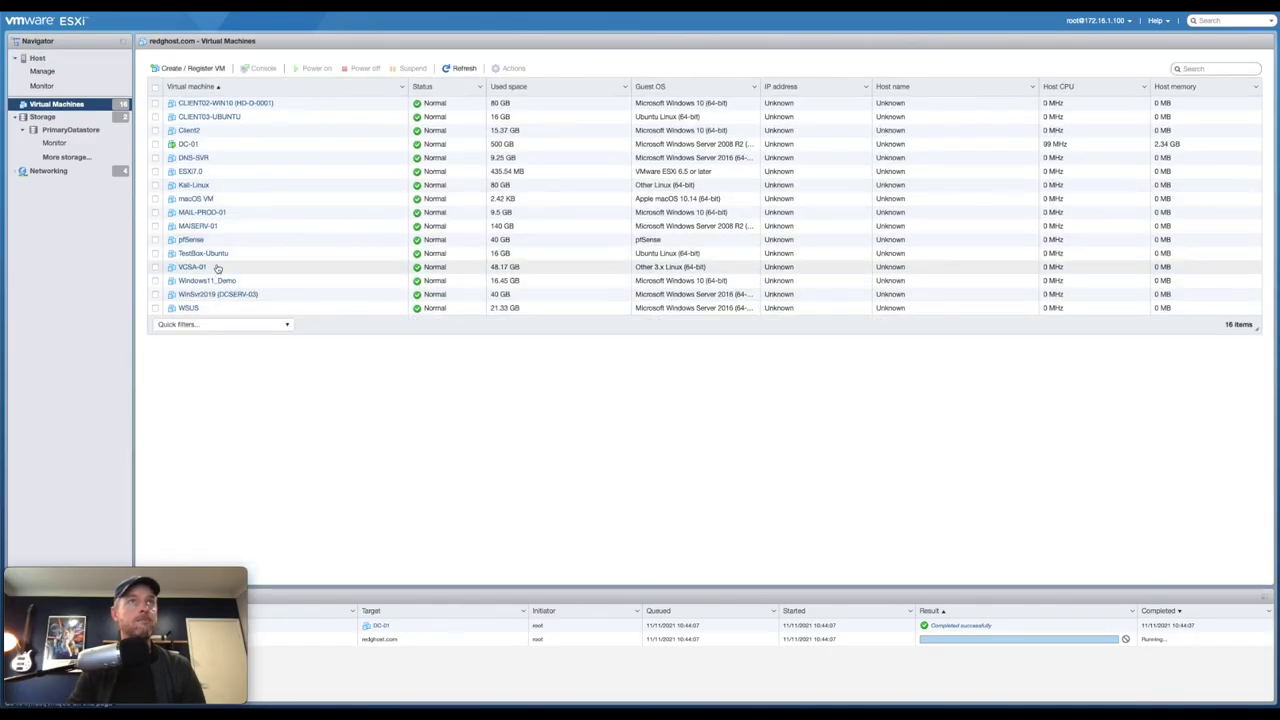
pyautogui.click(155, 198)
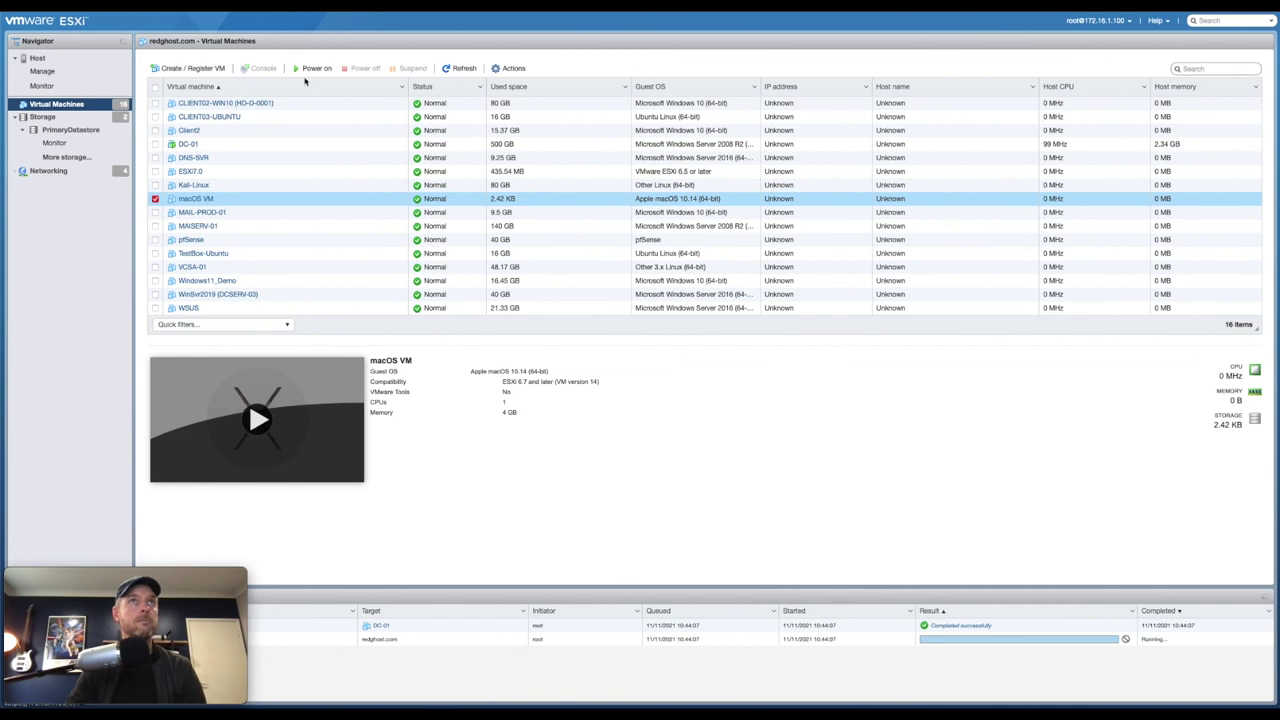
pyautogui.click(314, 68)
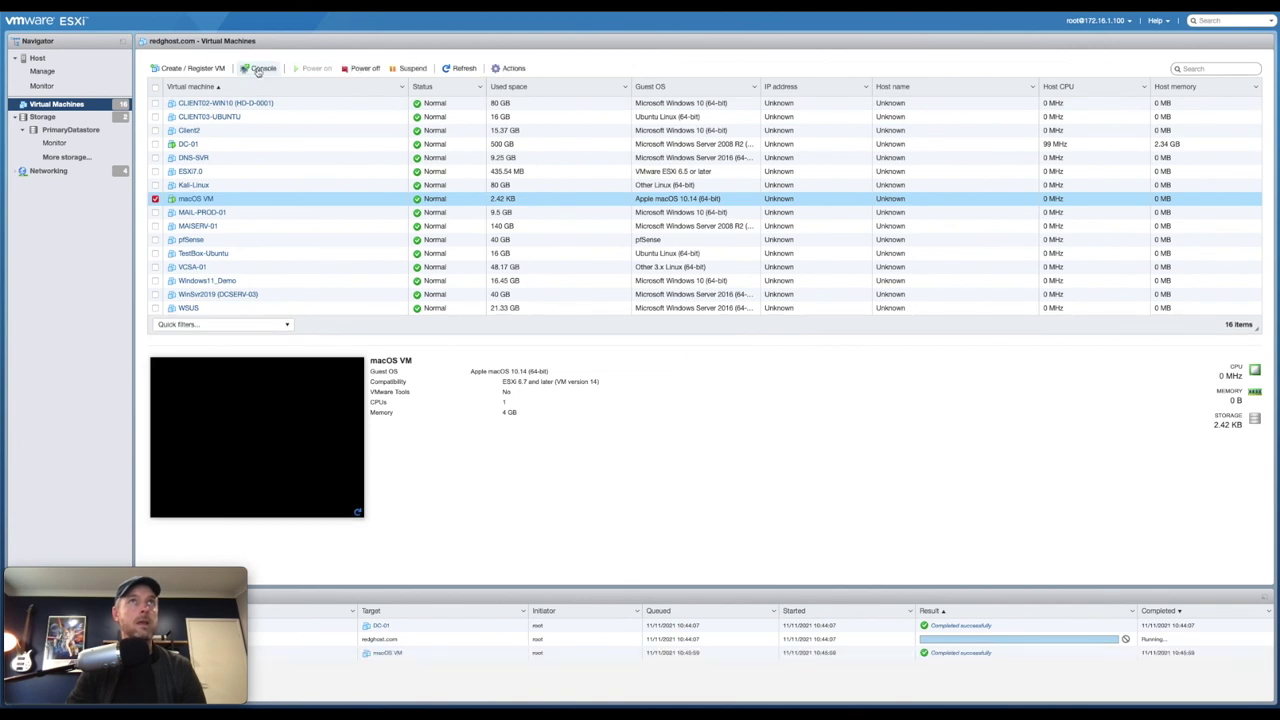
pyautogui.click(258, 68)
pyautogui.click(290, 80)
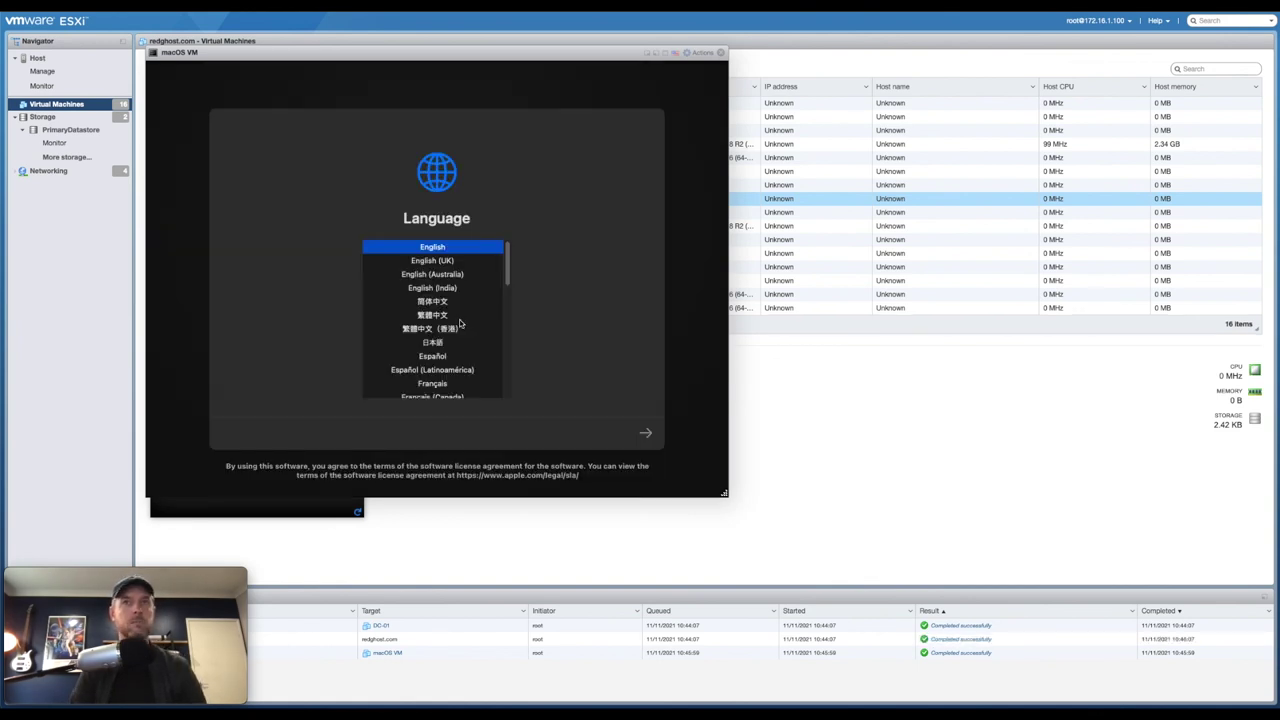
# Continue macOS Recovery in English and open Disk Utility with the VMware Virtual SATA Hard Drive Media selected
pyautogui.press('Return')
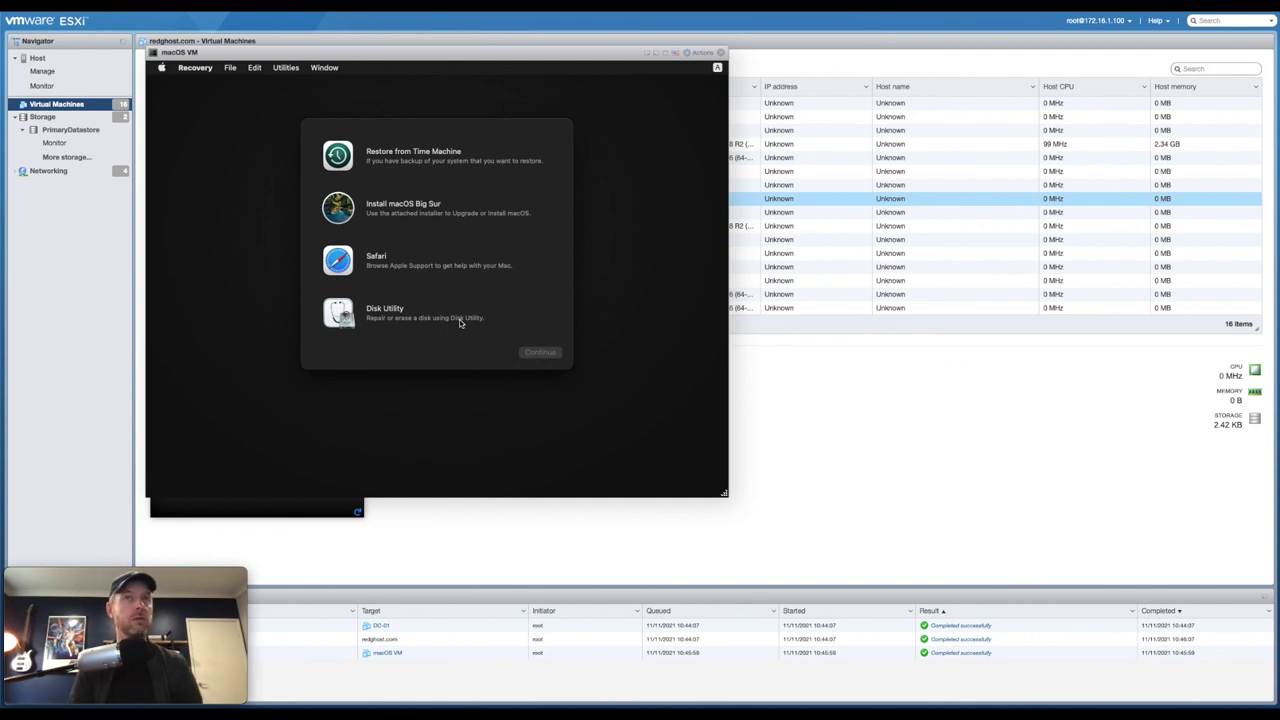
pyautogui.click(440, 208)
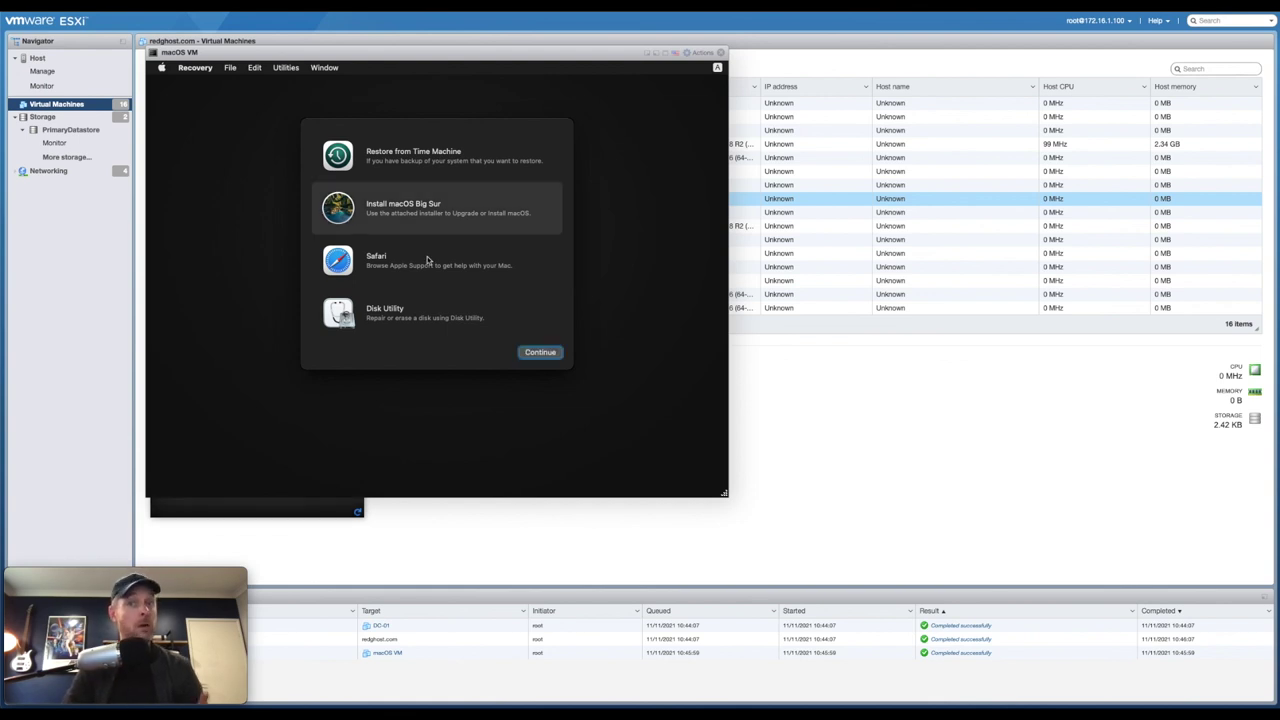
pyautogui.click(397, 314)
pyautogui.click(524, 355)
pyautogui.click(226, 171)
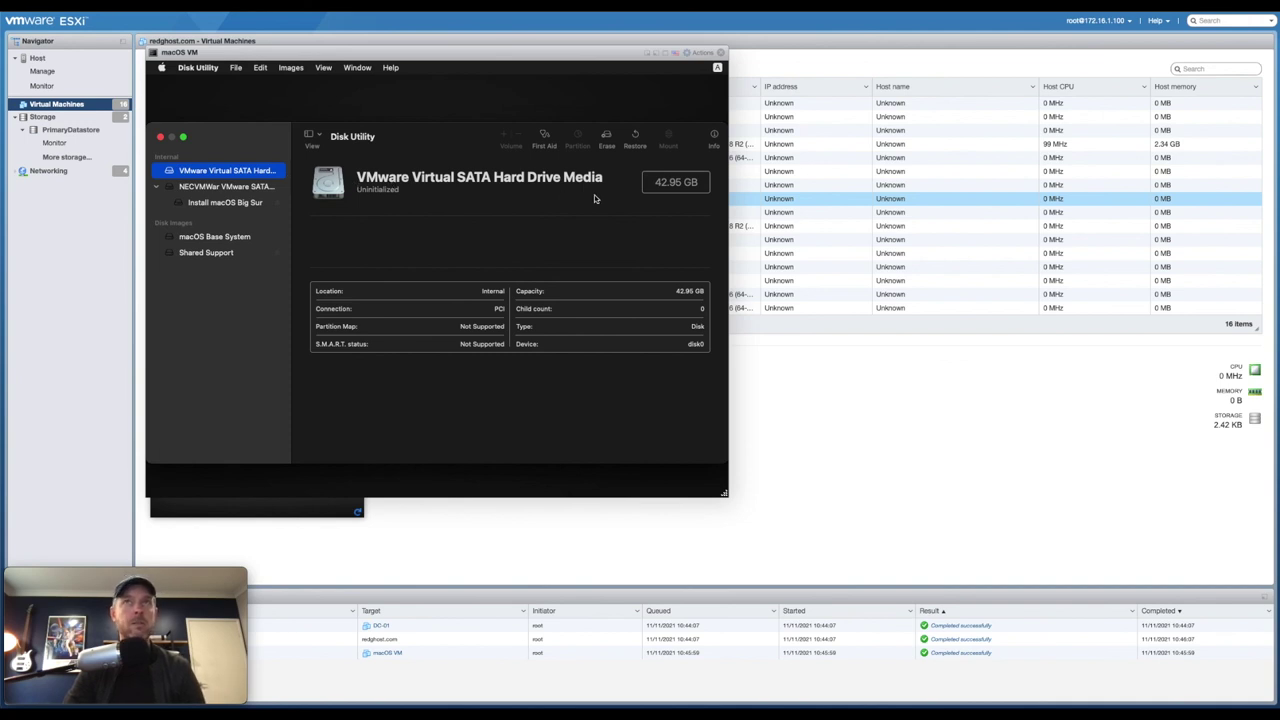
# Erase the VMware Virtual SATA Hard Drive Media as BigSur in APFS format with a GUID Partition Map, and quit Disk Utility
pyautogui.click(606, 138)
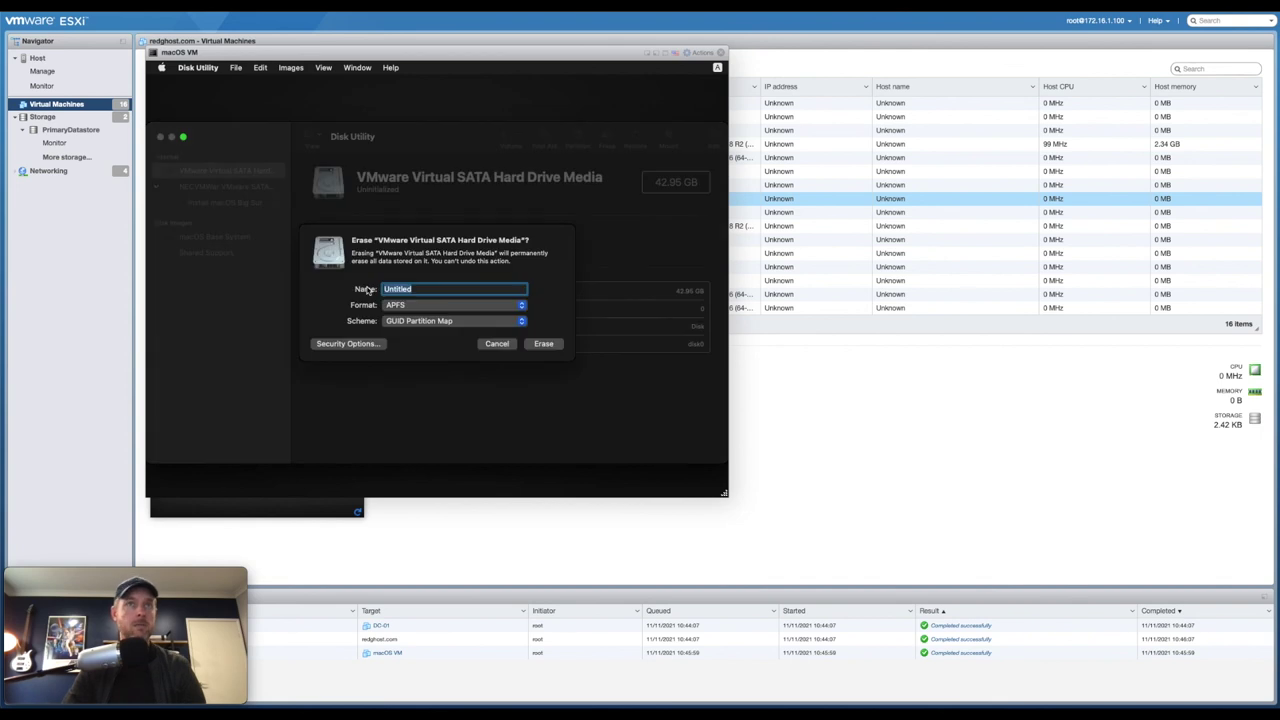
pyautogui.write('BigSur')
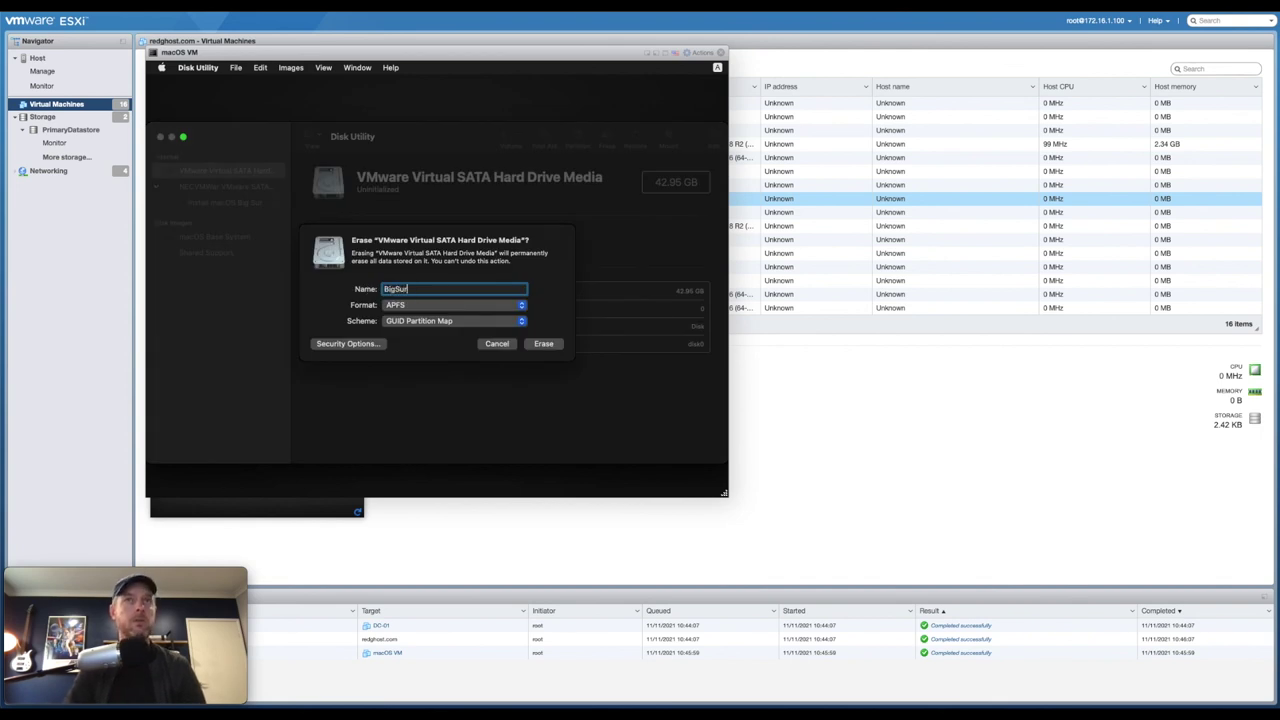
pyautogui.click(543, 343)
pyautogui.click(543, 338)
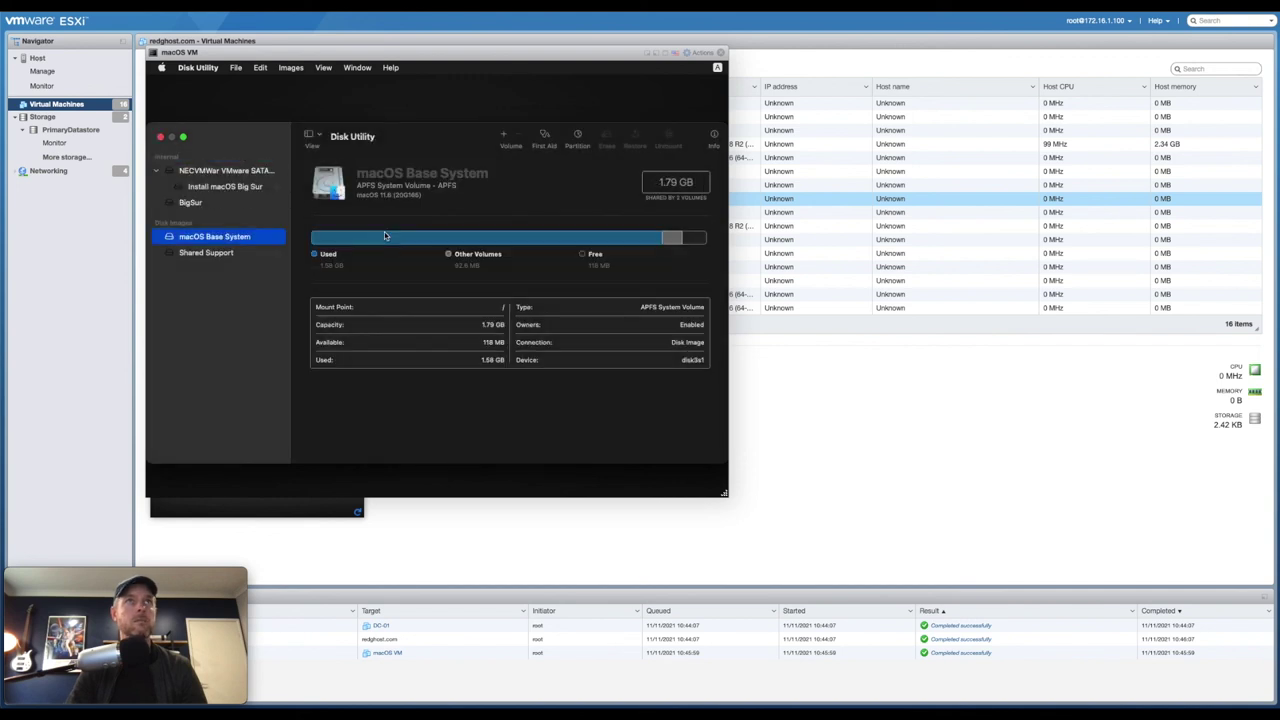
pyautogui.press('super+q')
# Start the macOS Big Sur installation from Recovery, accept the license agreement, and install on the BigSur disk
pyautogui.click(386, 212)
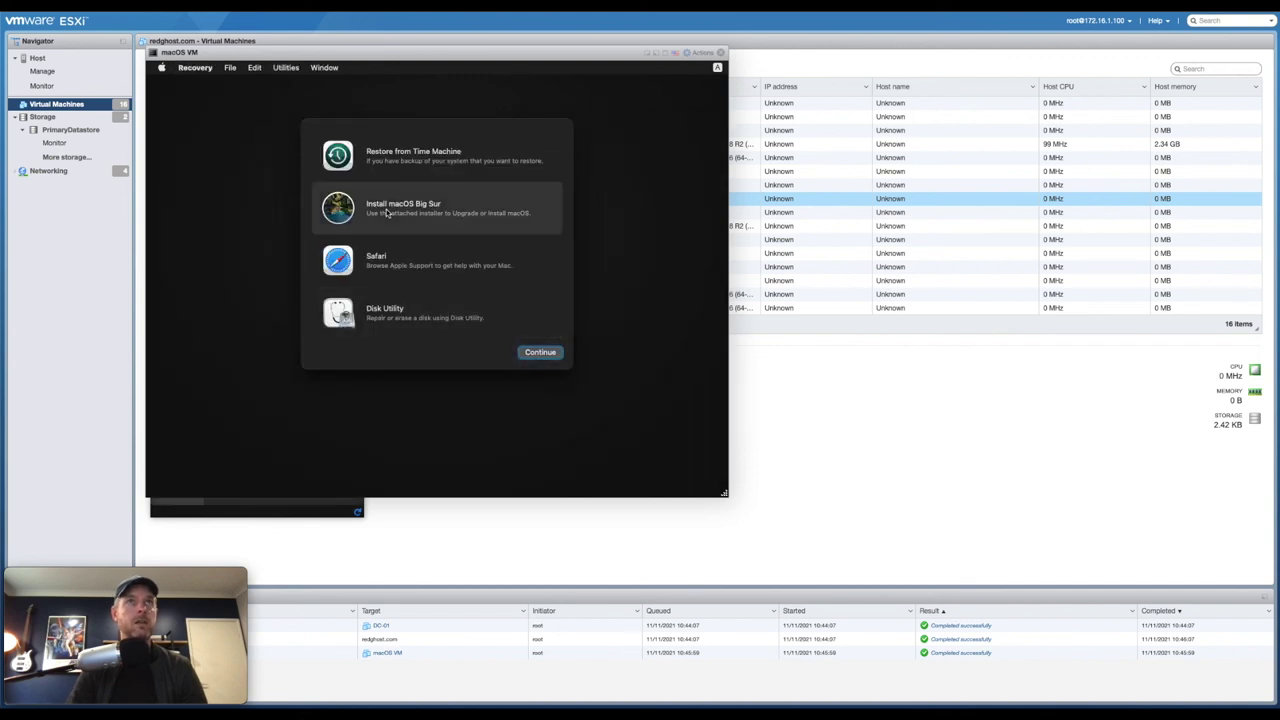
pyautogui.click(525, 352)
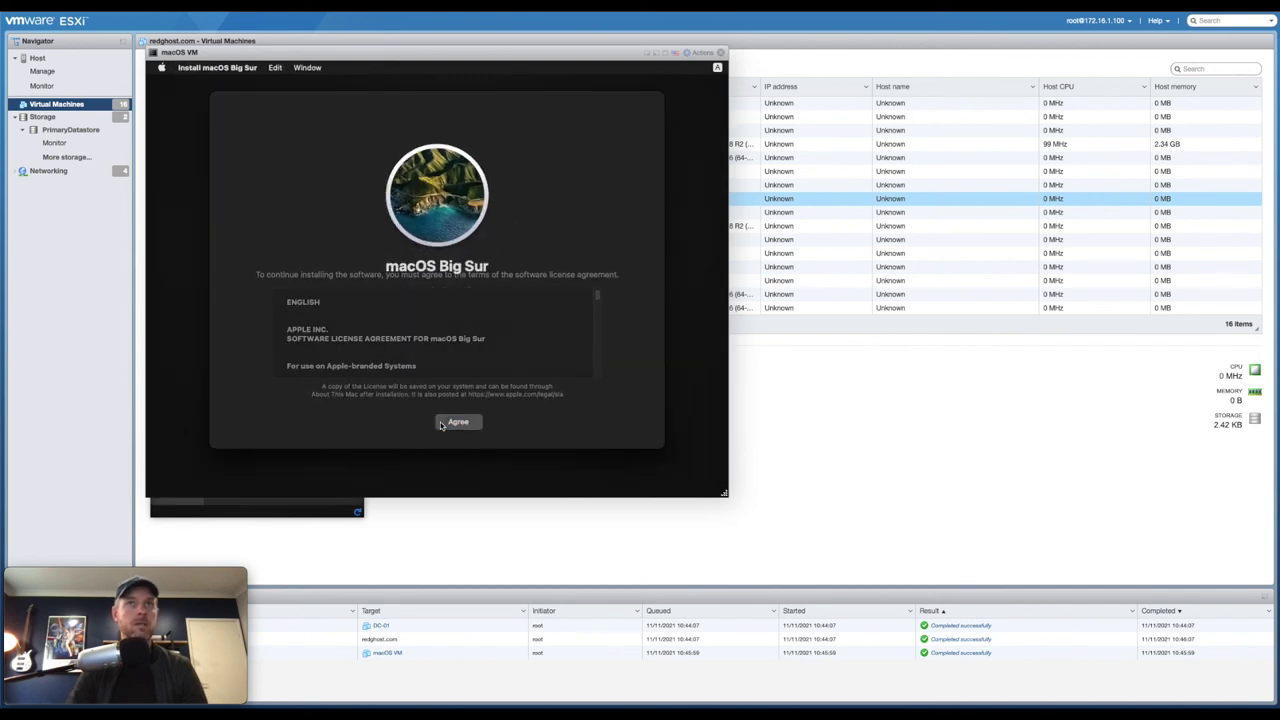
pyautogui.click(463, 421)
pyautogui.click(470, 313)
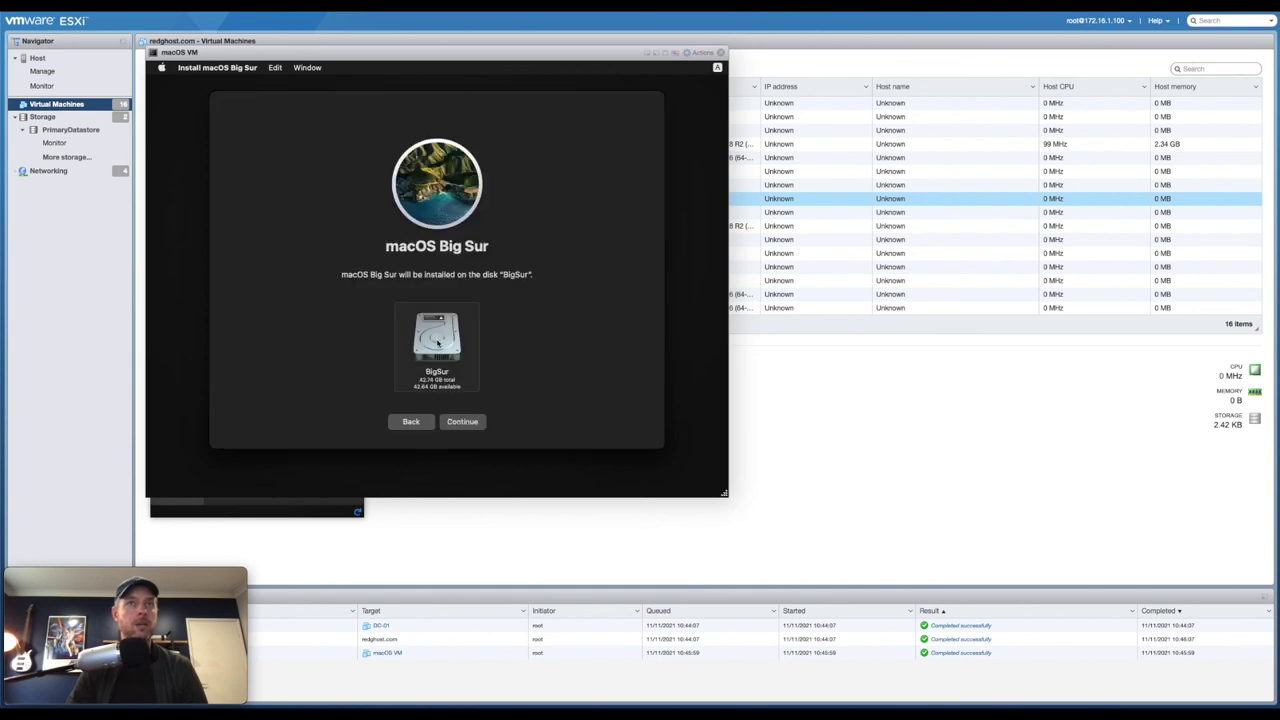
pyautogui.click(463, 422)
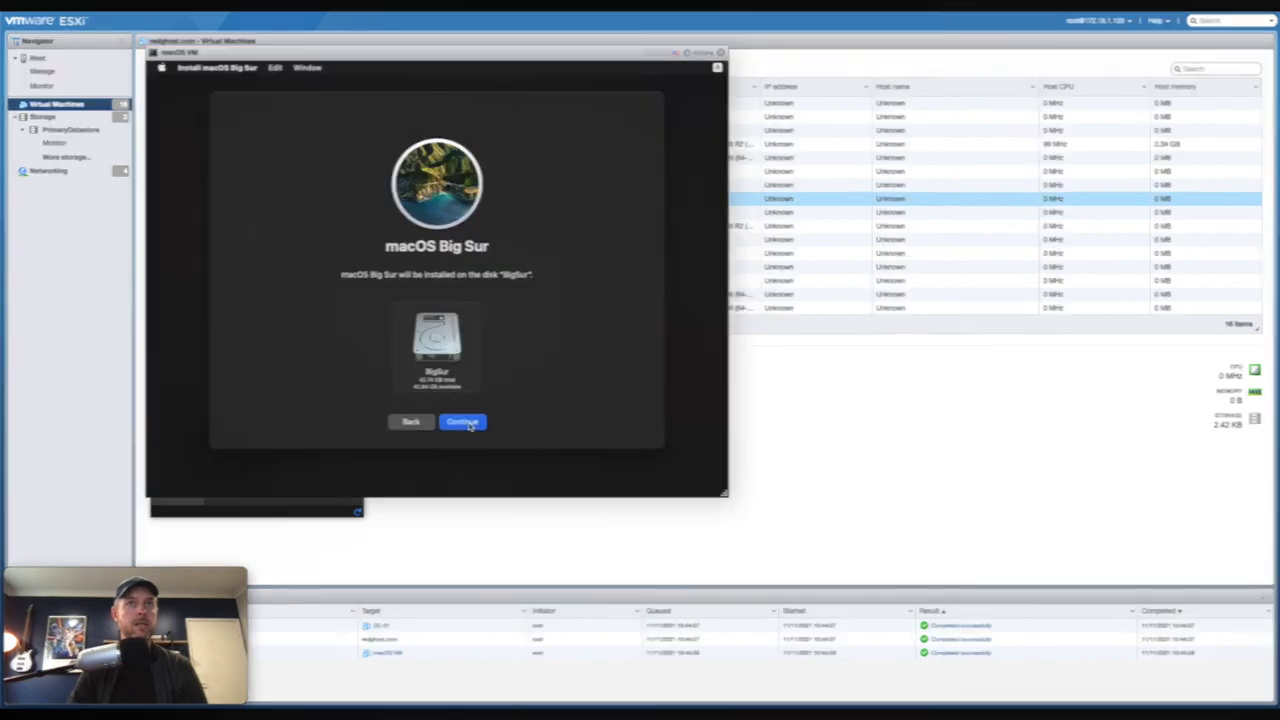
# Continue through the macOS setup assistant and postpone the Apple ID sign-in
pyautogui.click(636, 435)
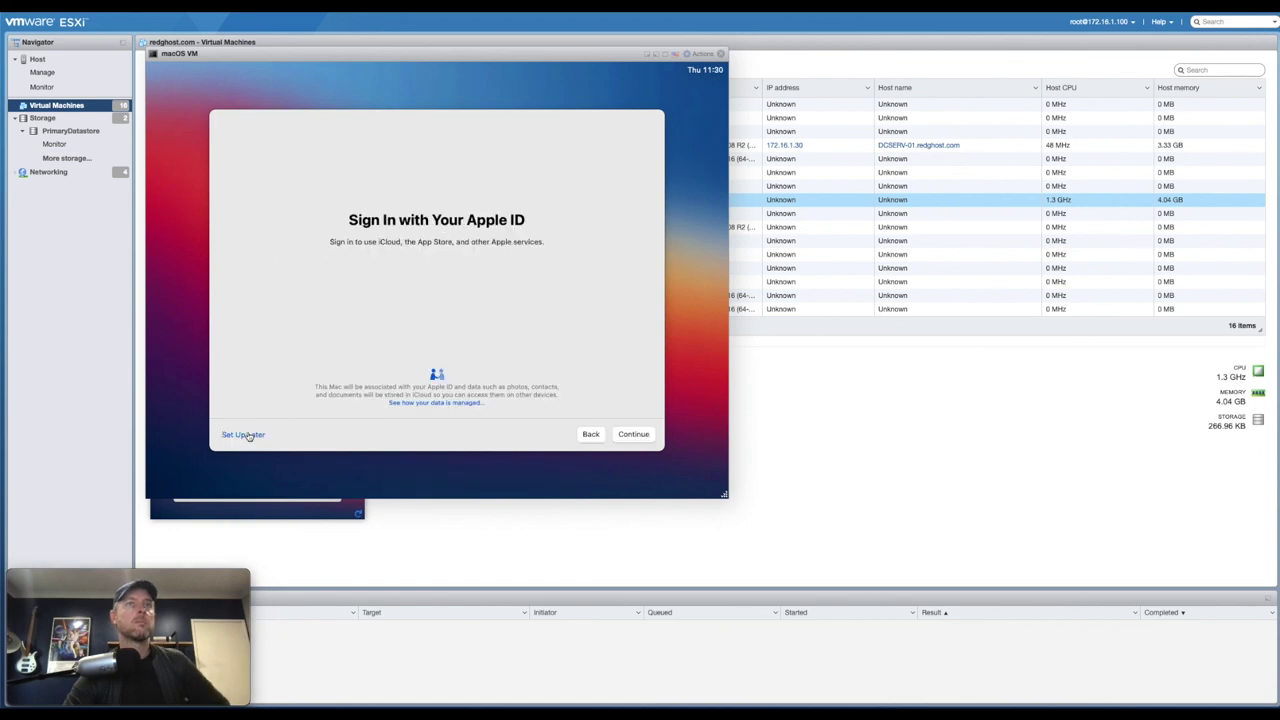
pyautogui.click(249, 437)
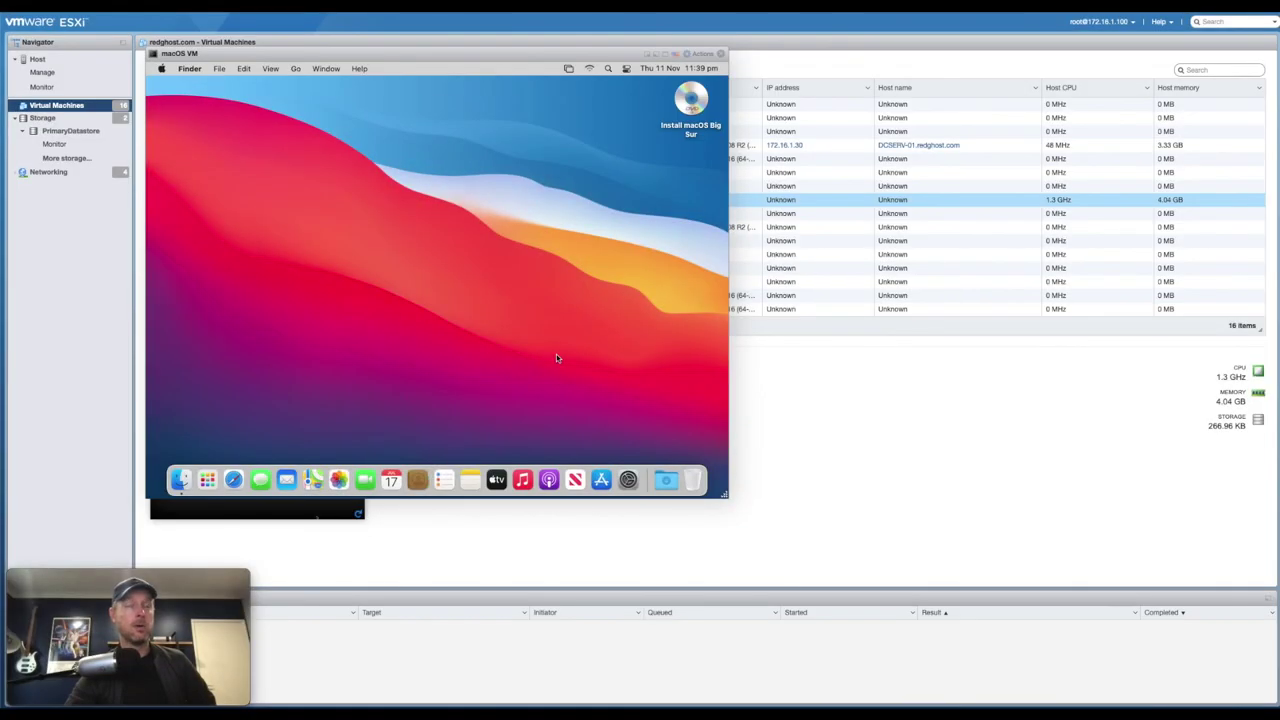